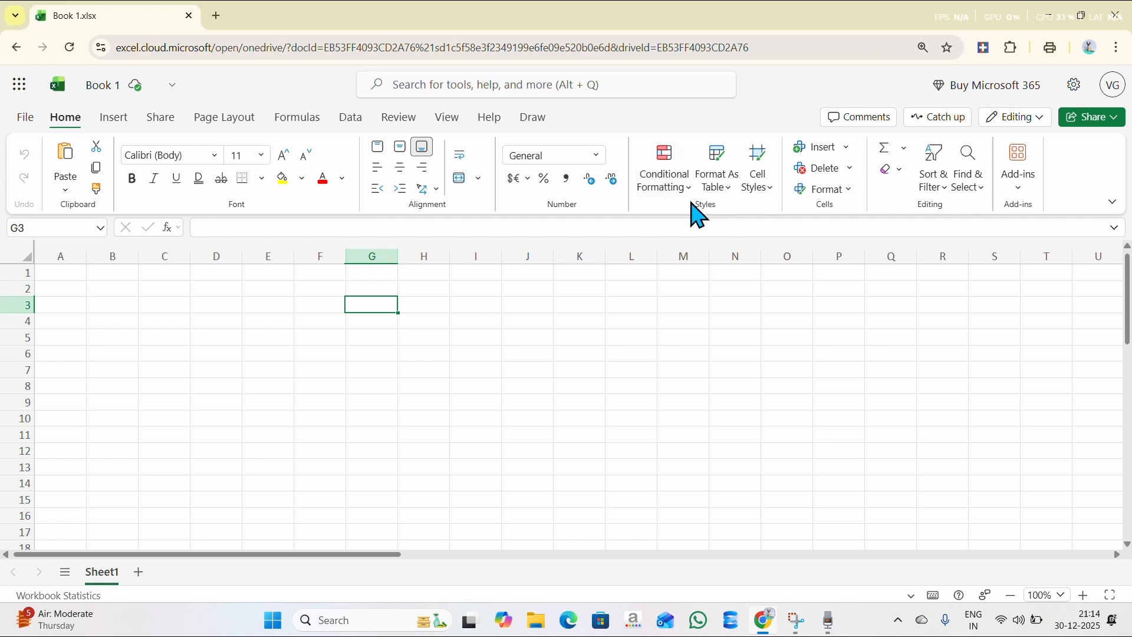
Step: Browse the gallery of table styles and select cell G3
click(733, 204)
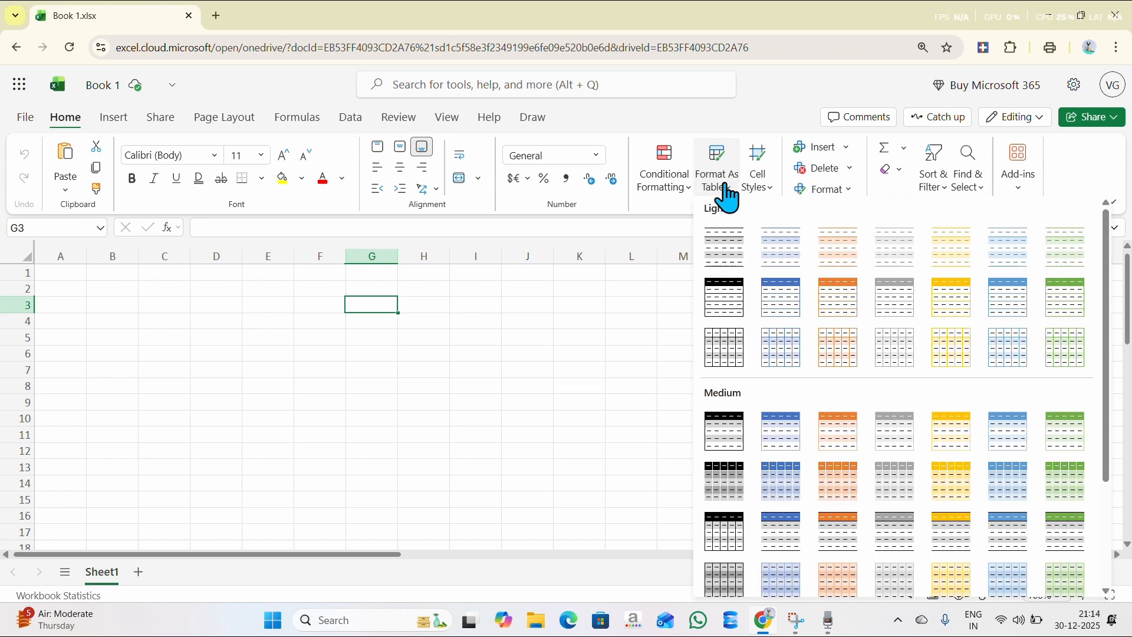
click(374, 313)
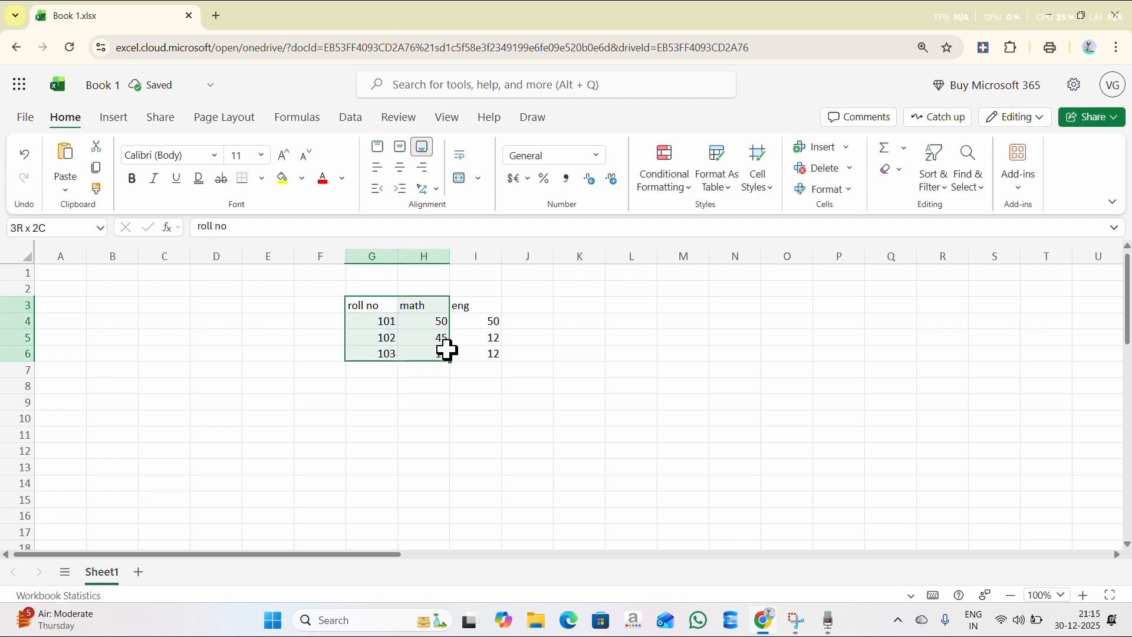
Step: Format the range G3:I6 as a table with headers, using the black-header style in the second row of the Light group
drag(445, 348, 465, 355)
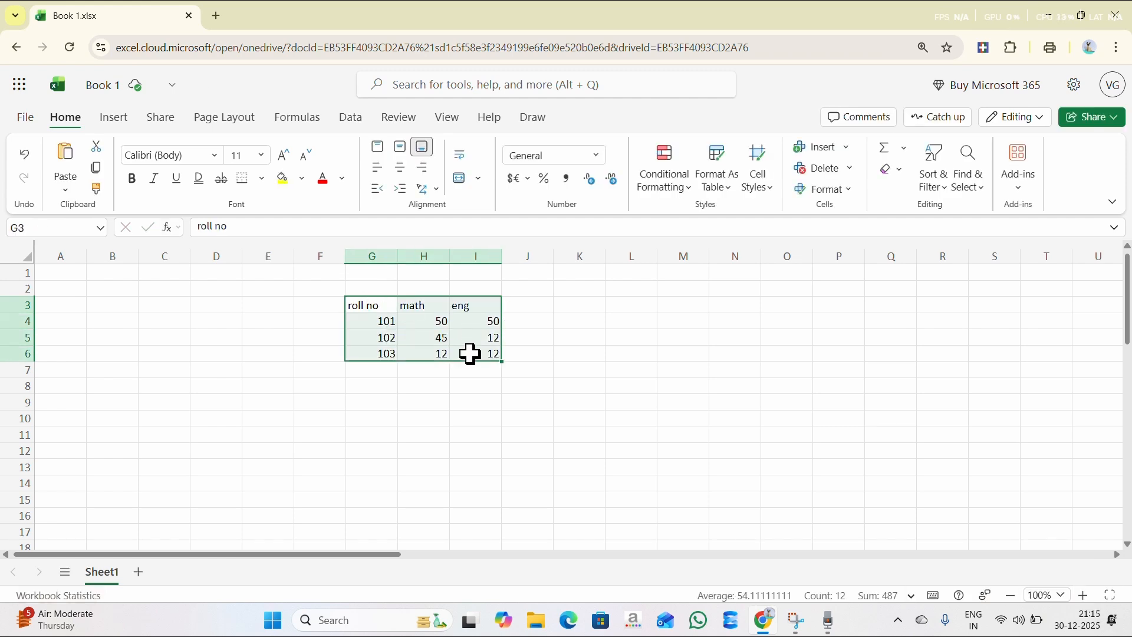
click(732, 198)
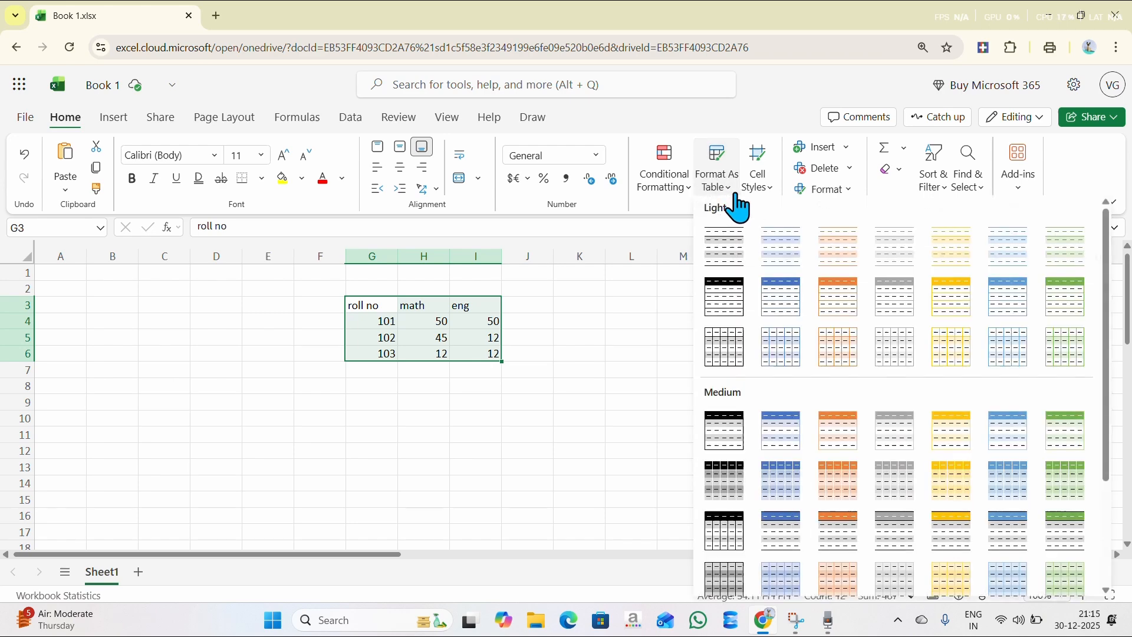
click(734, 308)
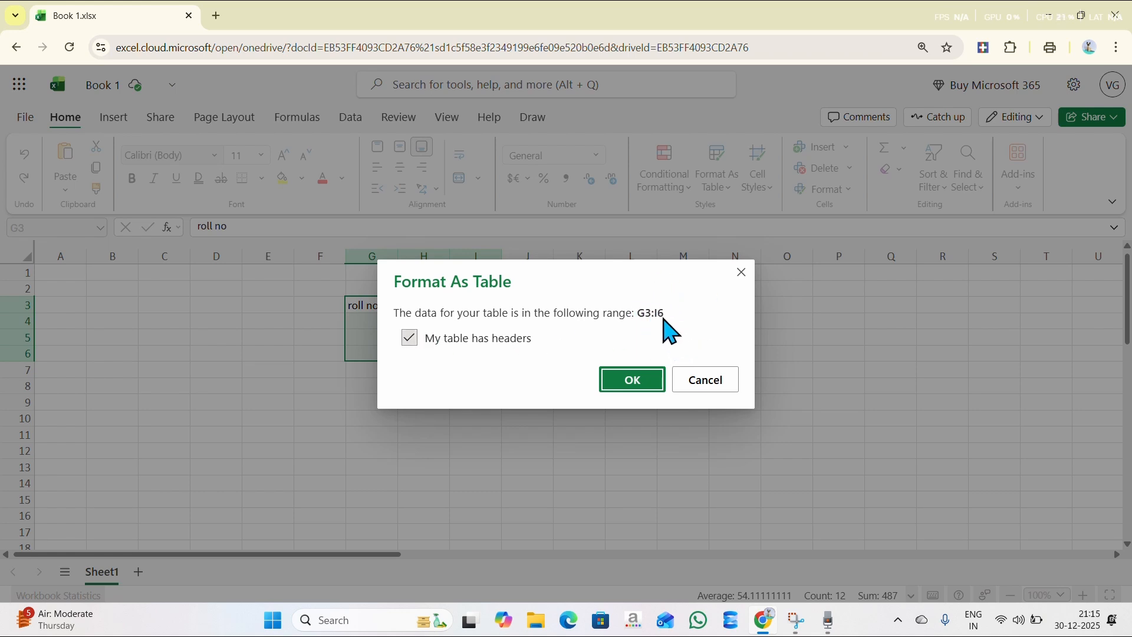
drag(639, 286, 699, 364)
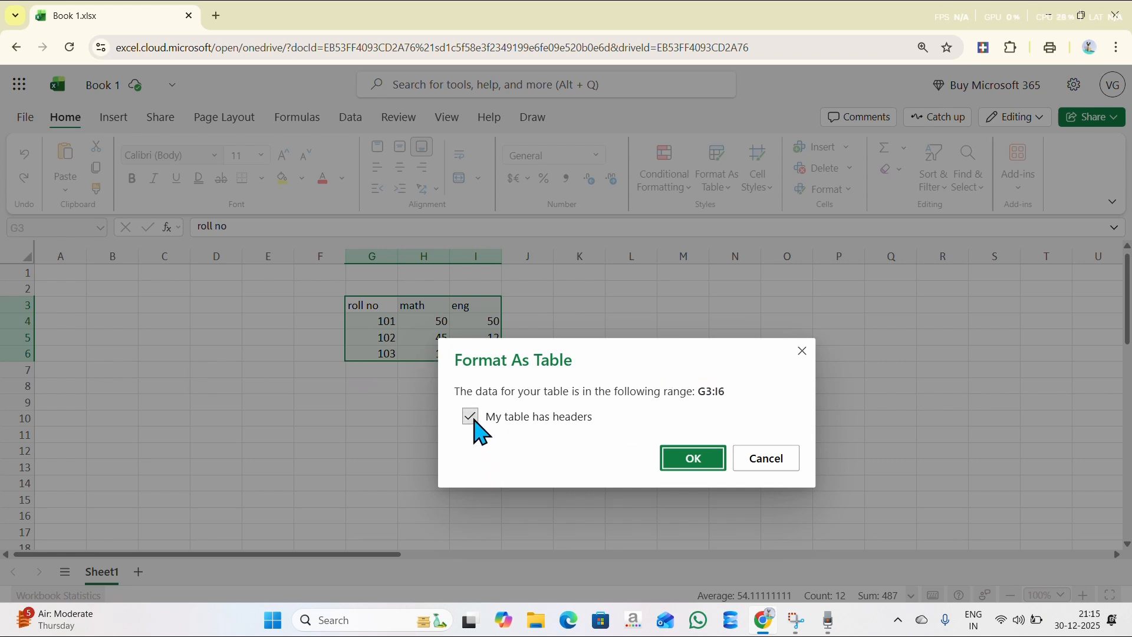
click(473, 421)
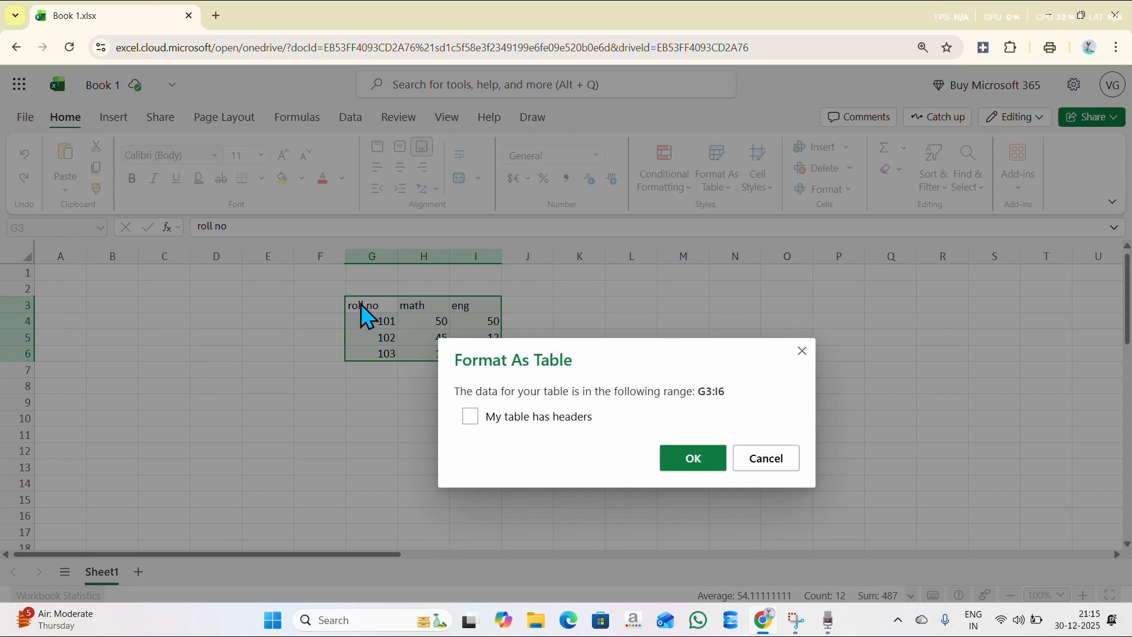
click(474, 420)
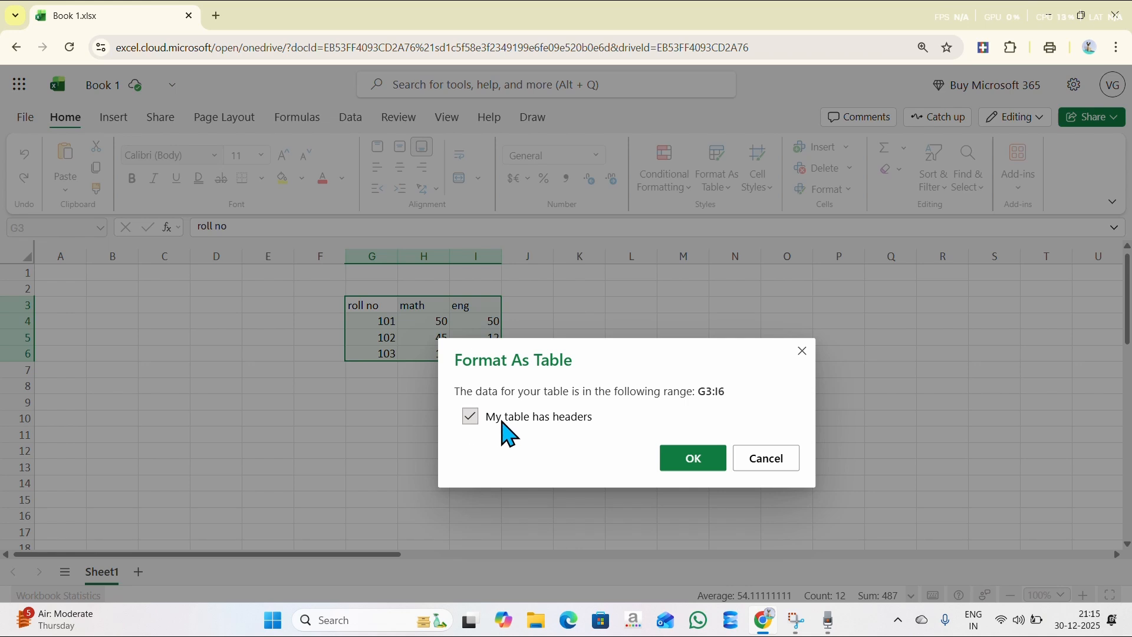
click(688, 463)
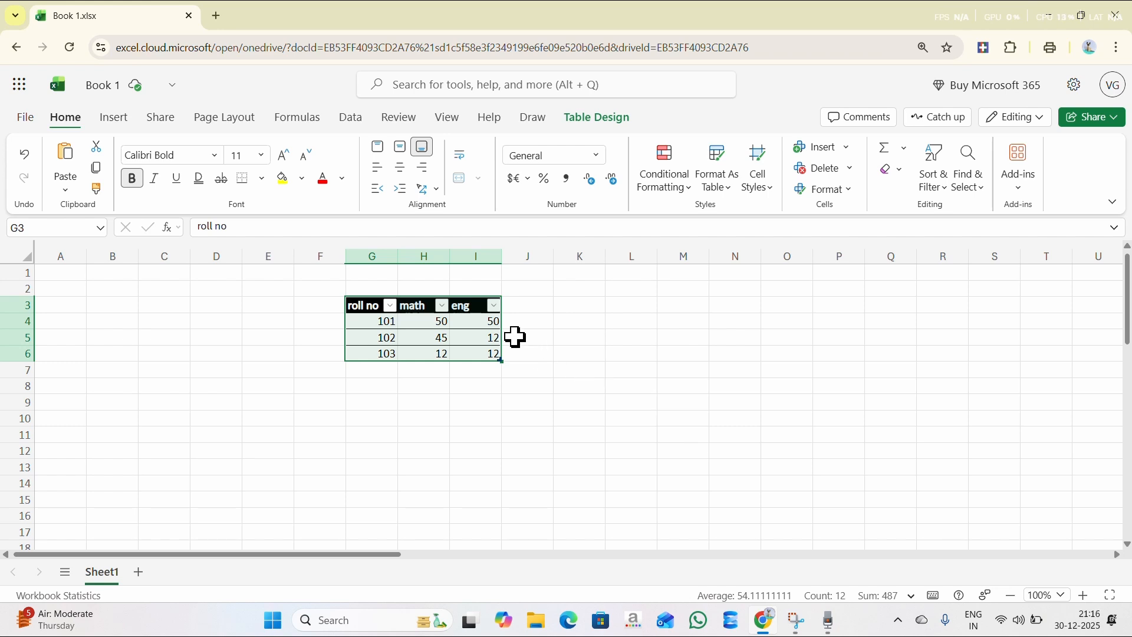
Step: Restyle the table, trying the gold-header Light style before applying the orange style in the first row of the Dark group
click(727, 187)
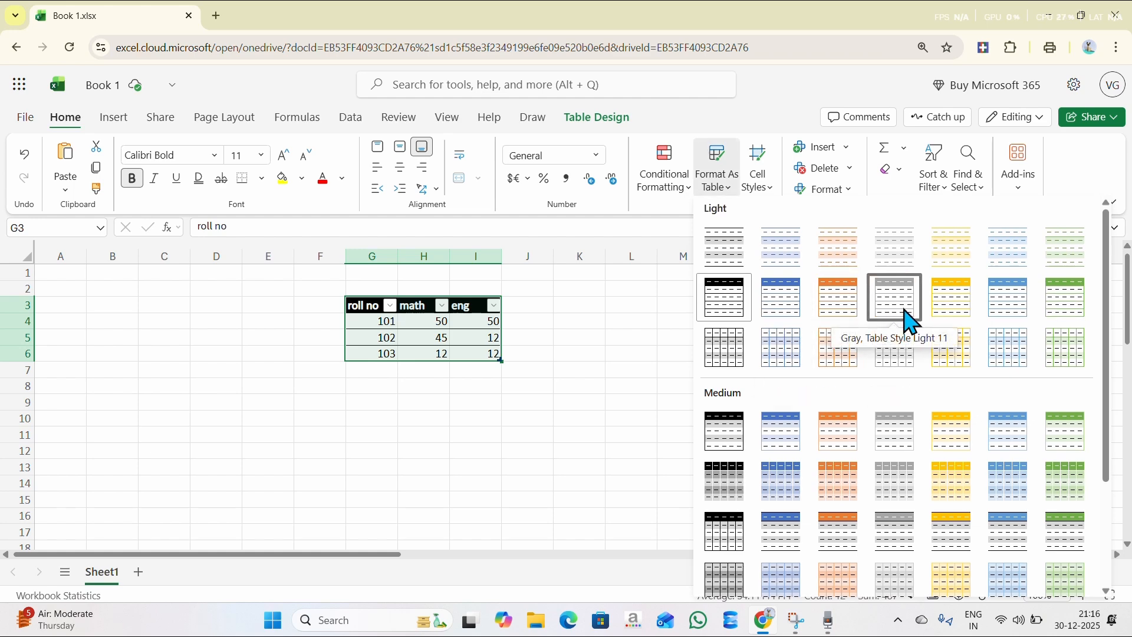
click(947, 321)
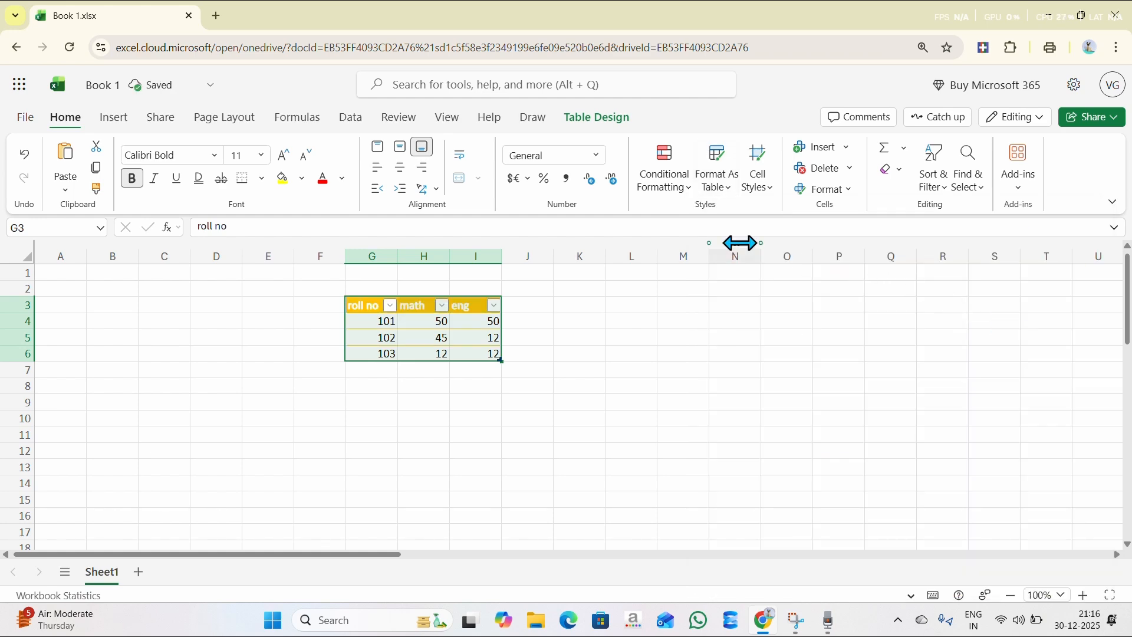
click(735, 192)
scroll(878, 467, down, 3)
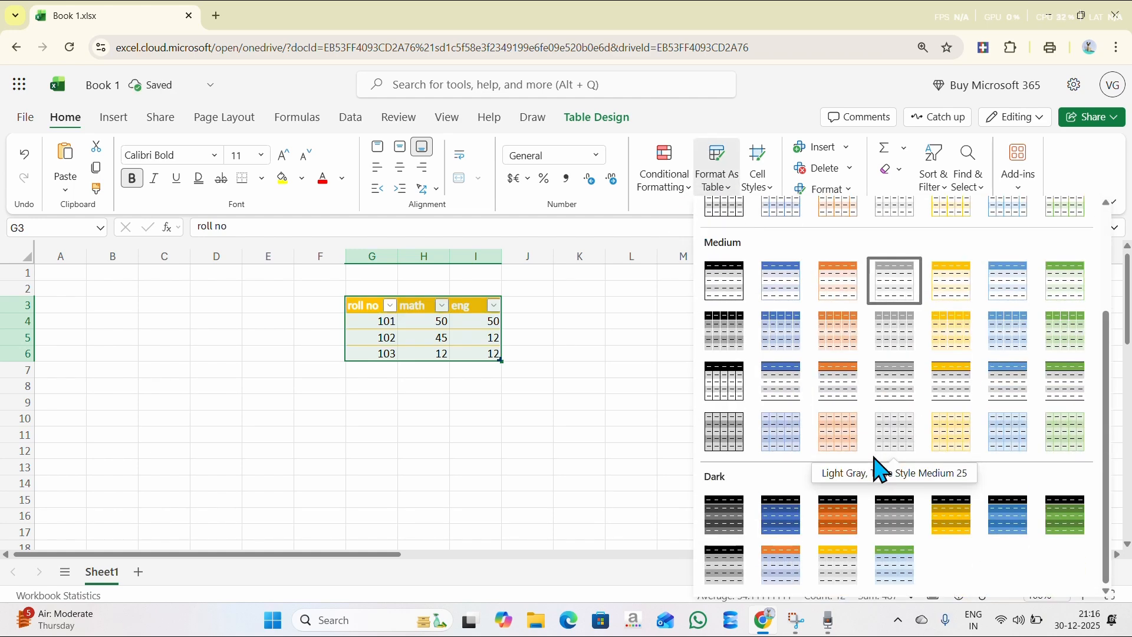
click(837, 508)
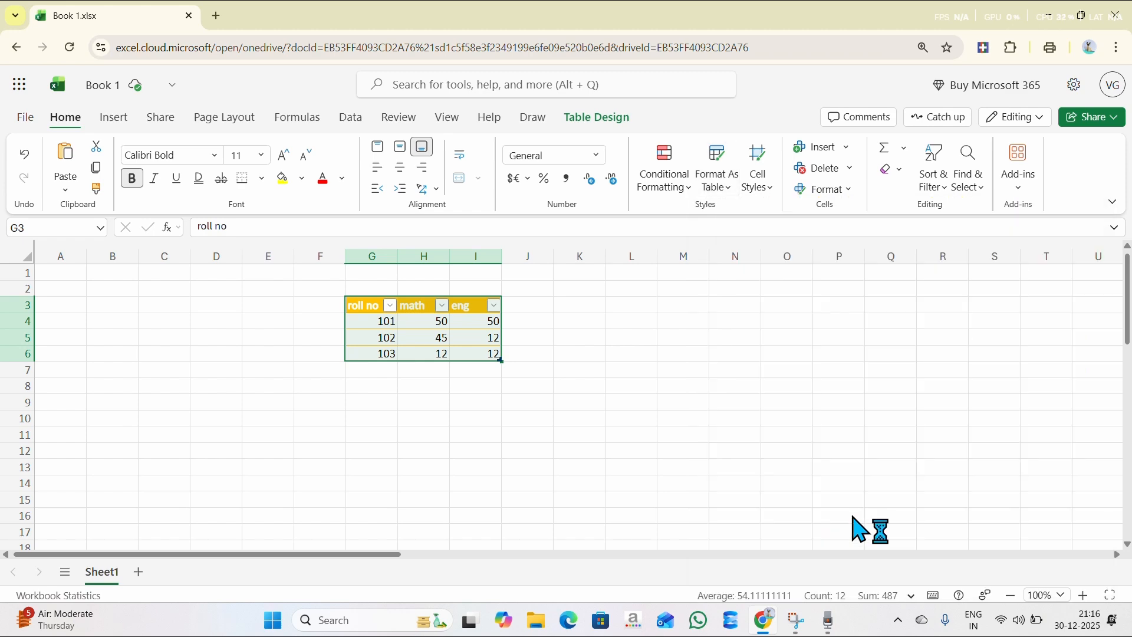
click(721, 193)
click(767, 184)
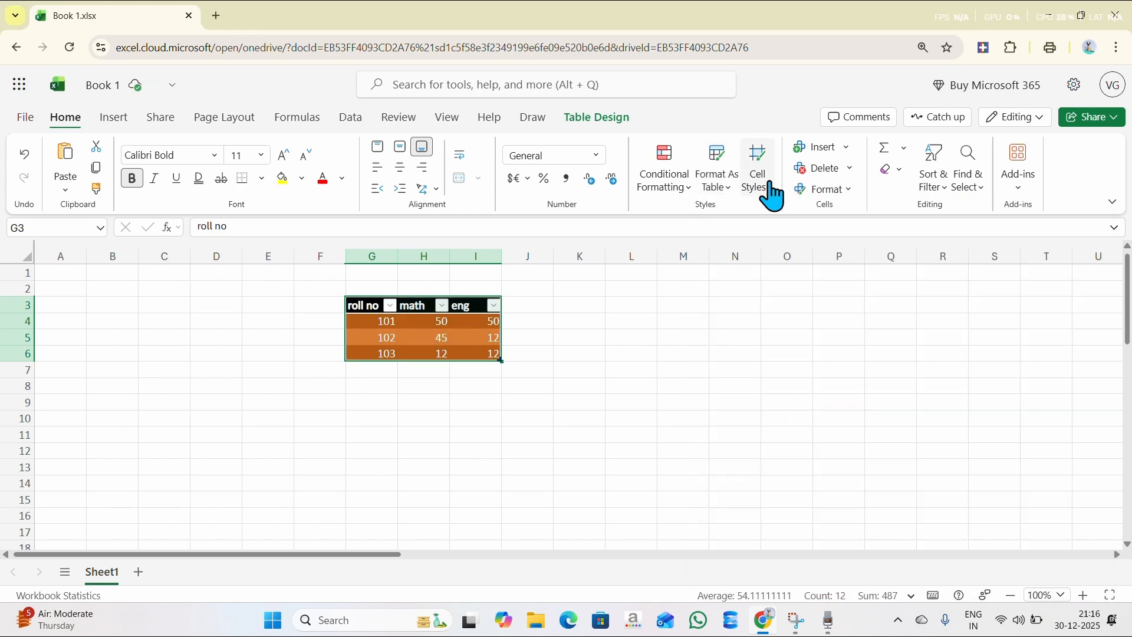
Step: Enter a person's first name in cell M3 and keep that cell selected
click(688, 324)
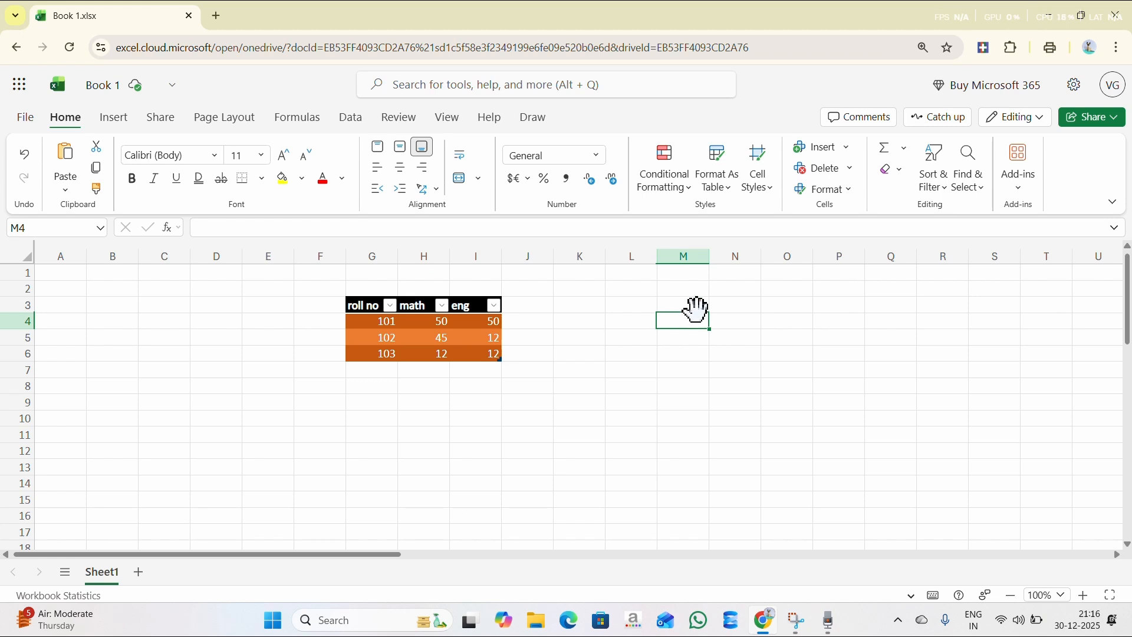
click(680, 309)
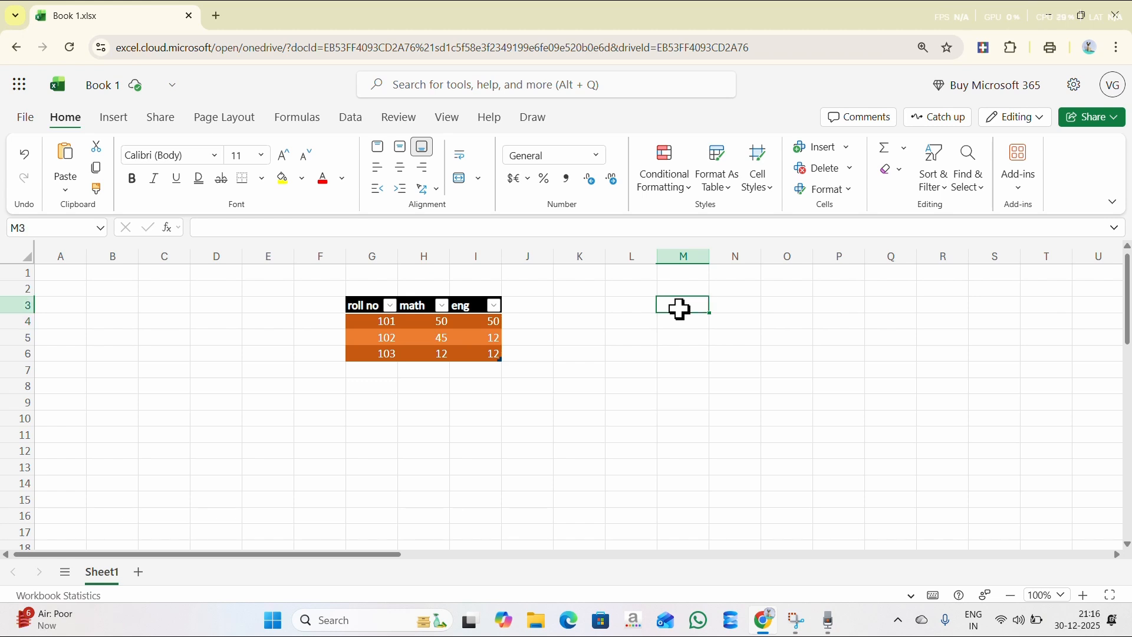
text(vivek)
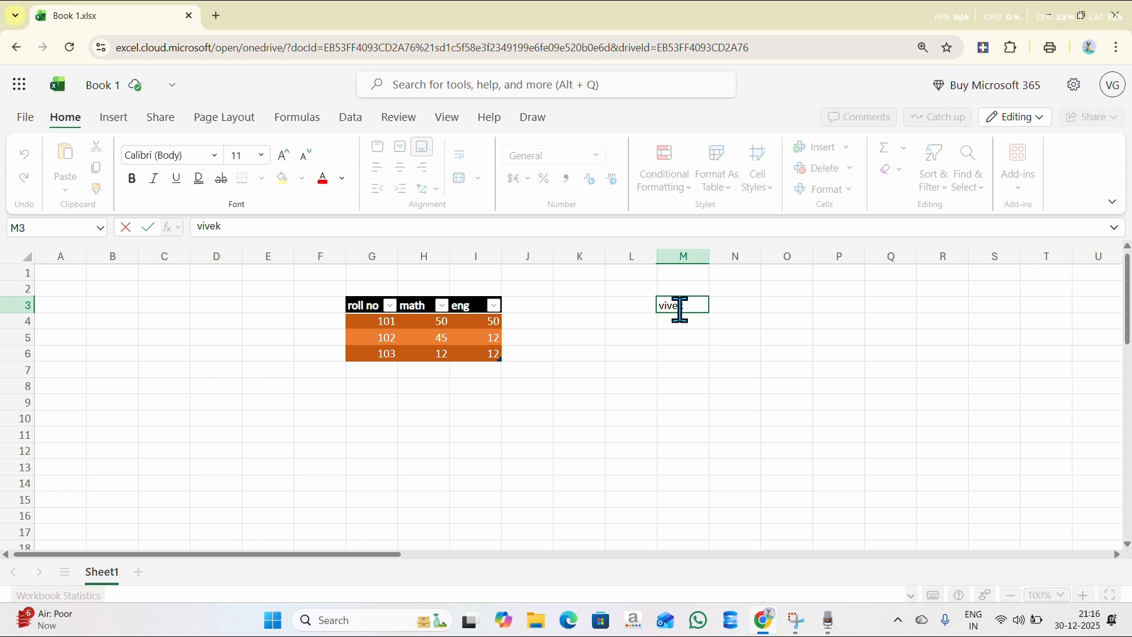
click(712, 326)
click(697, 307)
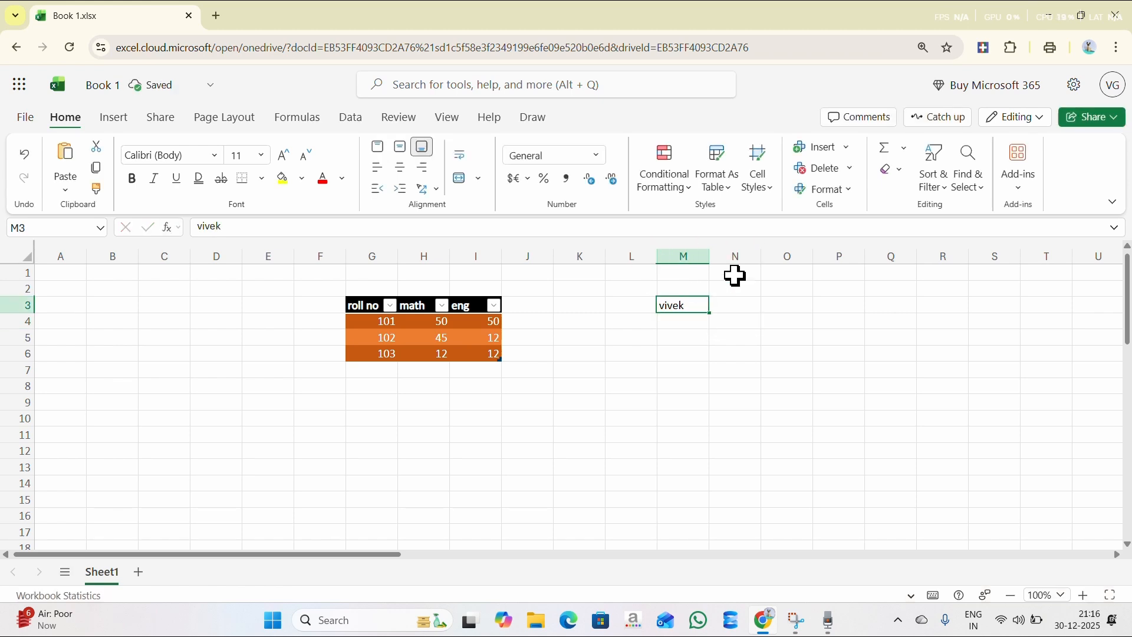
Step: Apply the Check Cell style to cell M3, followed by the Hyperlink style on the same cell
click(774, 197)
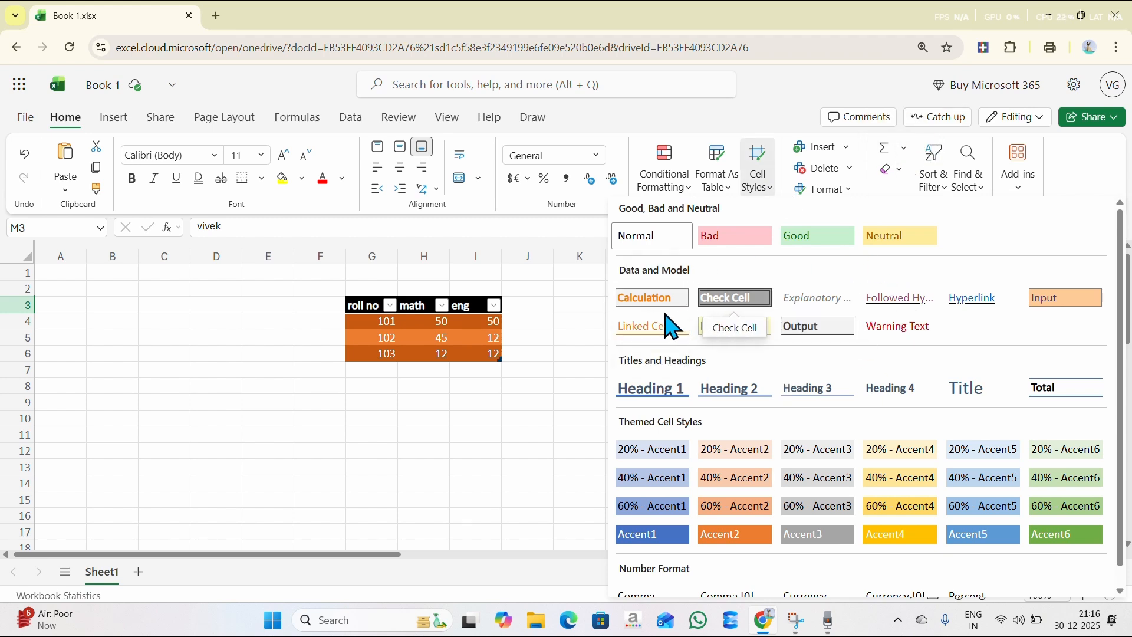
click(737, 314)
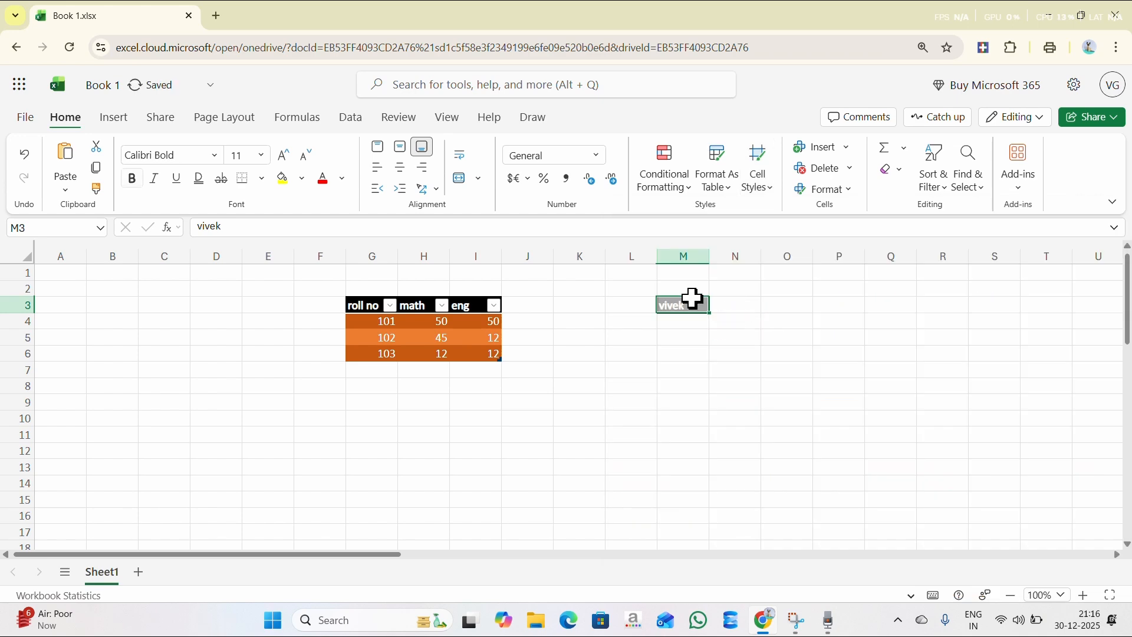
click(770, 200)
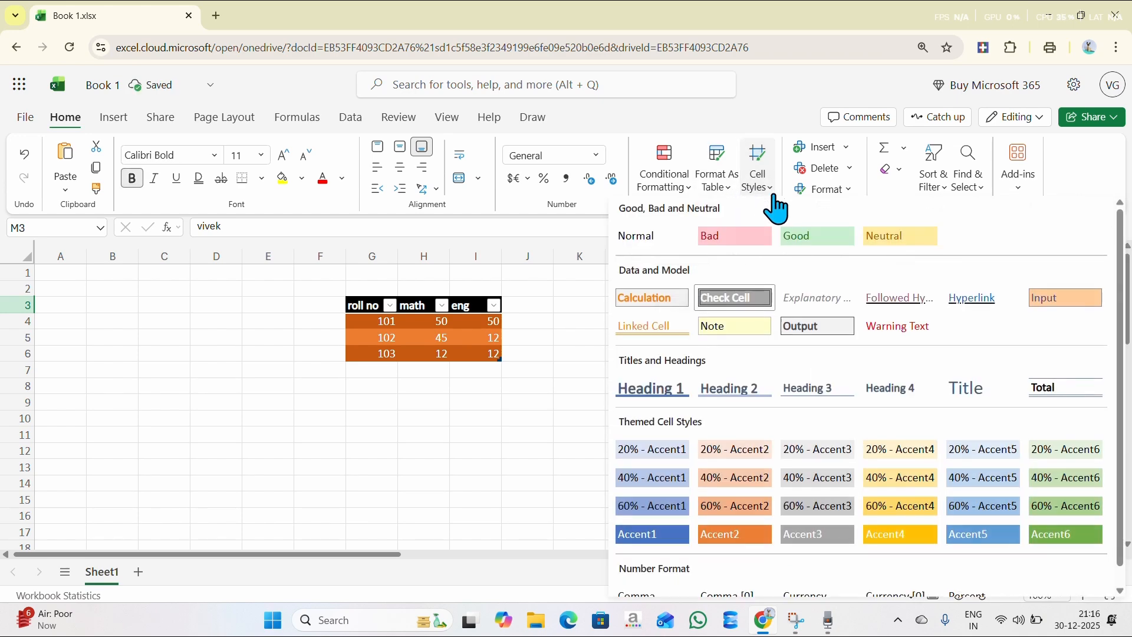
click(991, 301)
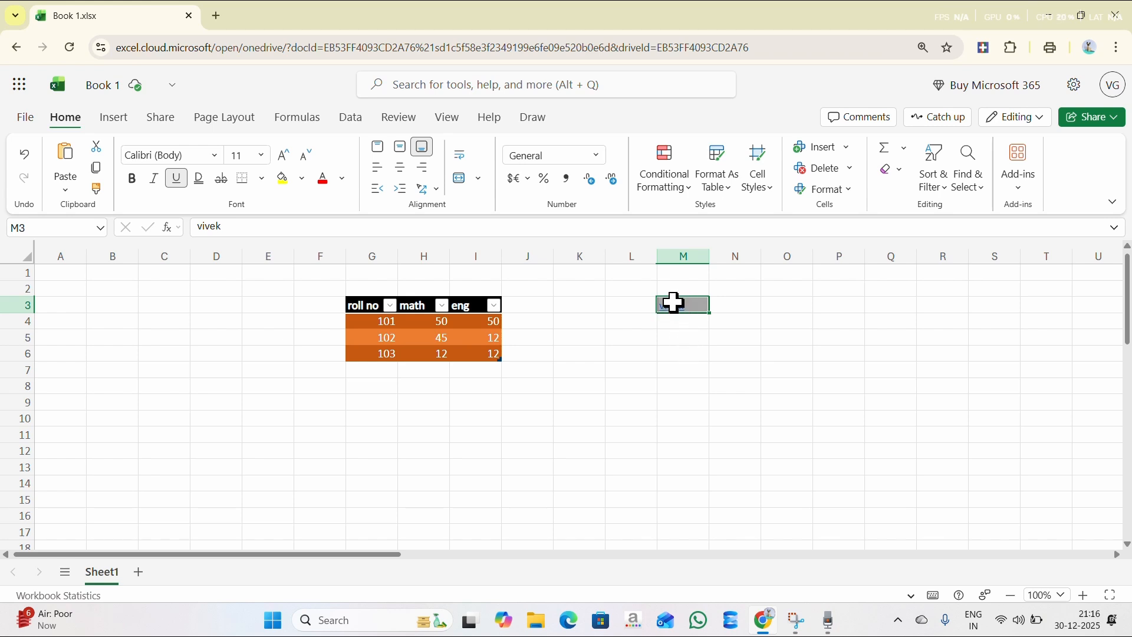
Step: Apply the Accent1 cell style to the first eng mark in cell I4
click(769, 194)
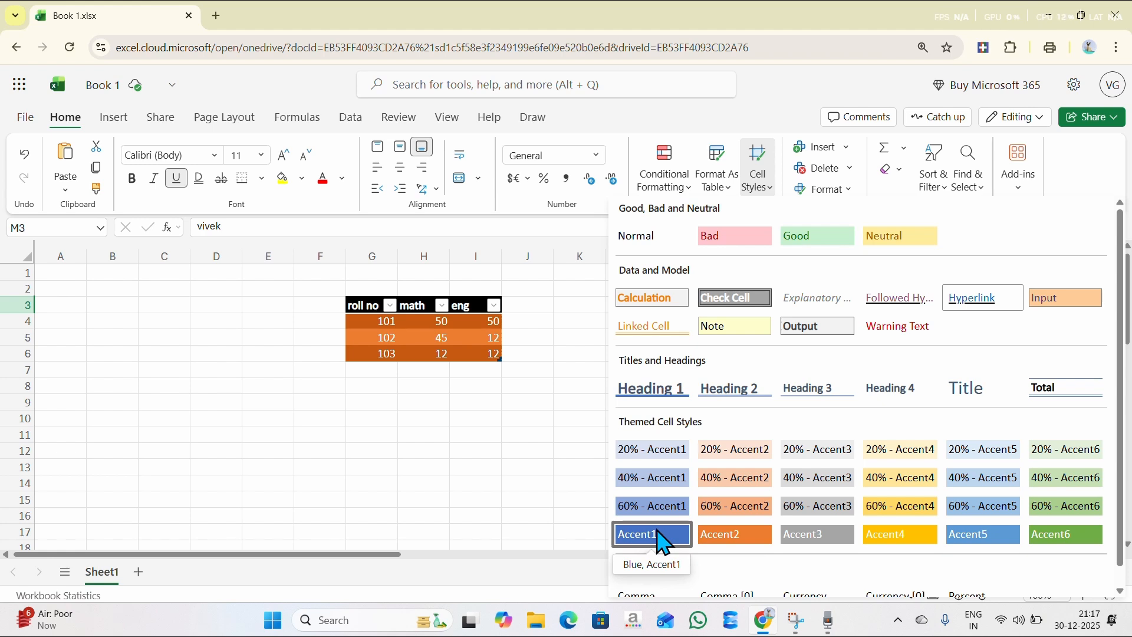
click(487, 329)
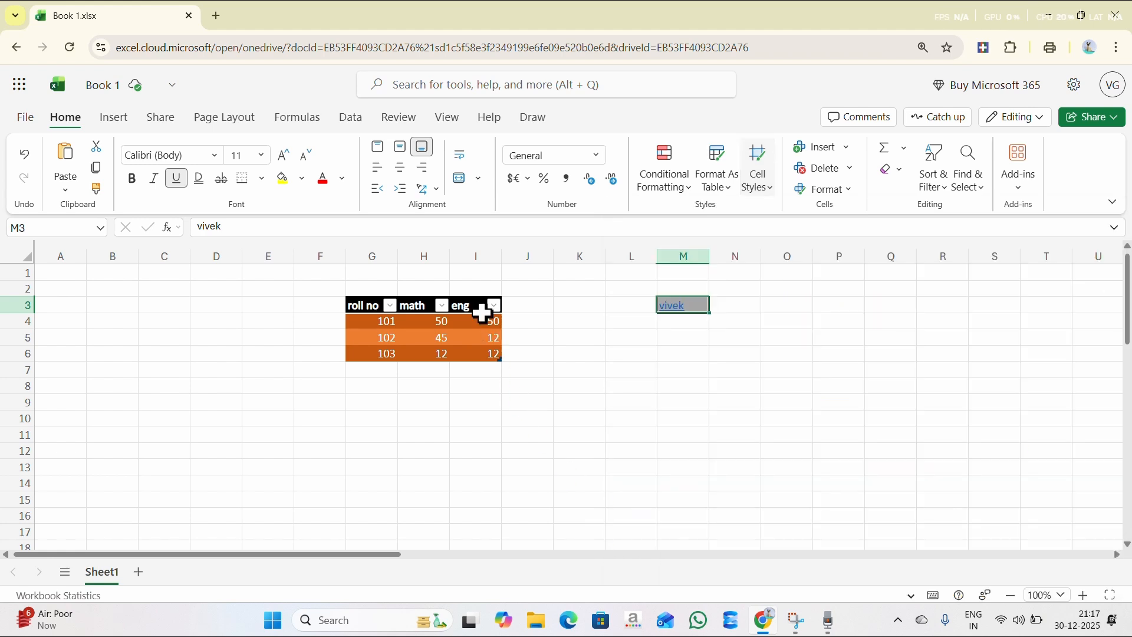
click(756, 187)
click(669, 536)
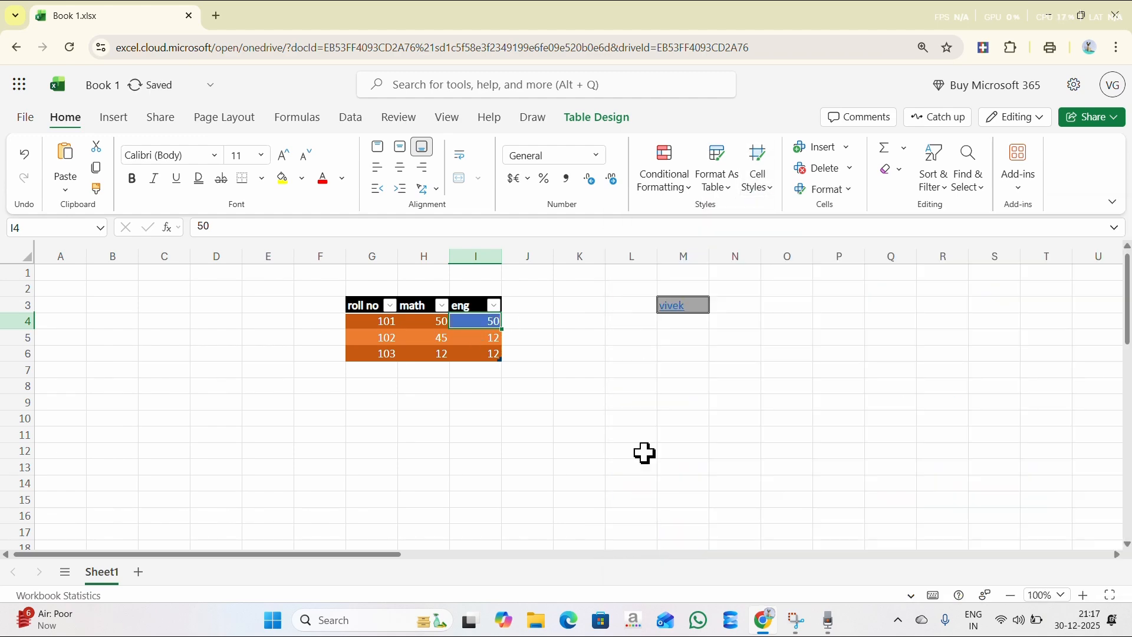
Step: Apply the 40% - Accent1 cell style to I5 and the 20% - Accent1 style to I6
click(481, 337)
click(761, 189)
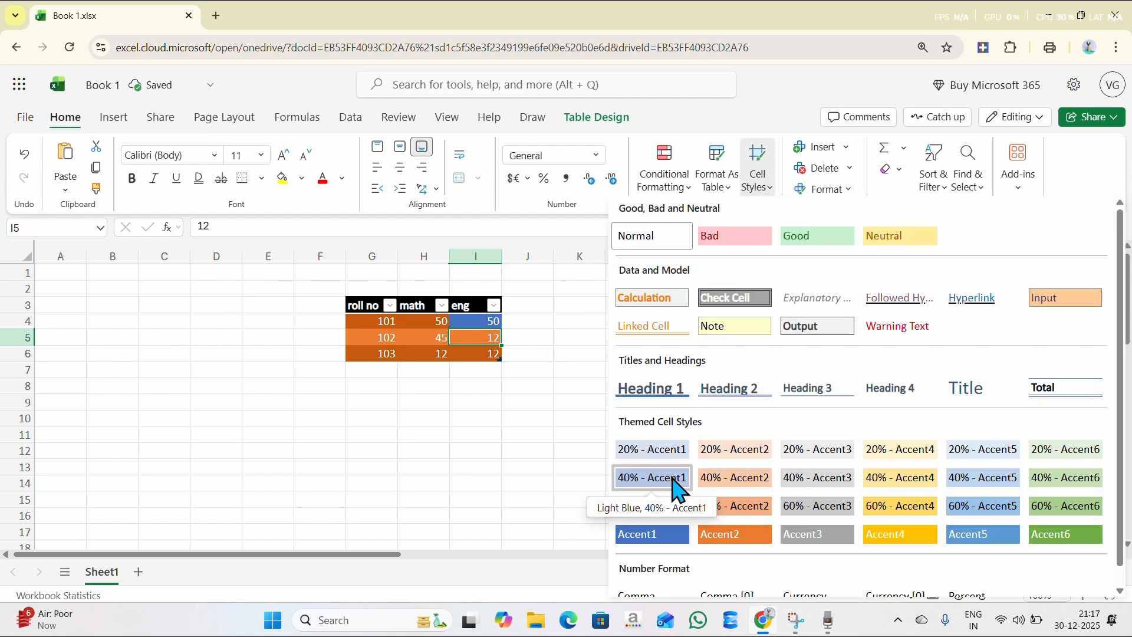
click(672, 479)
click(485, 356)
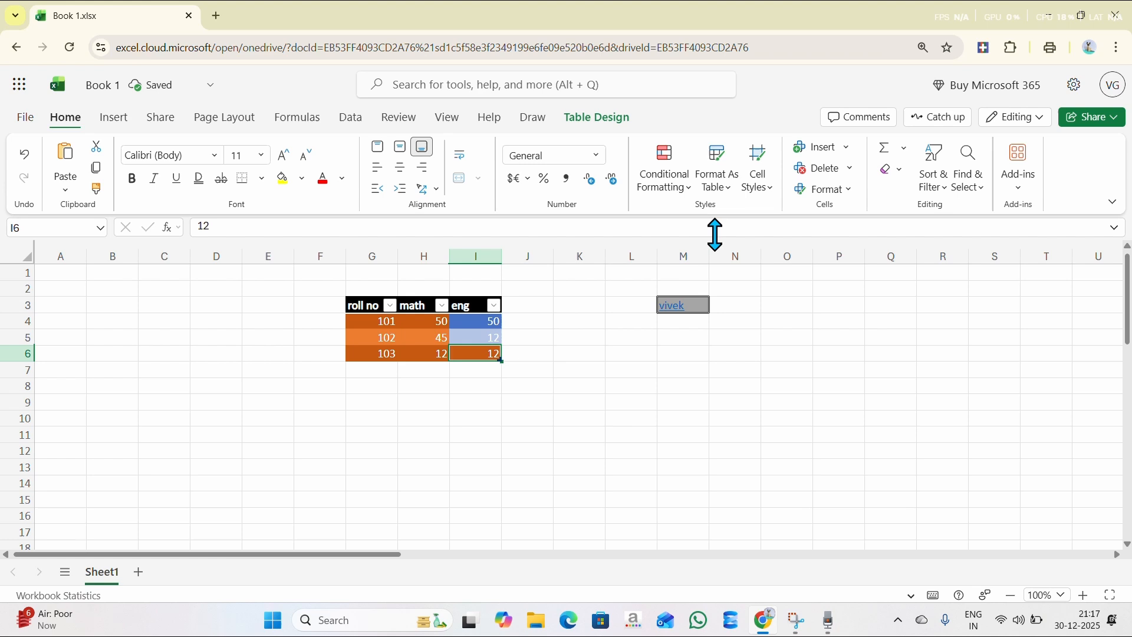
click(764, 188)
click(661, 448)
click(632, 435)
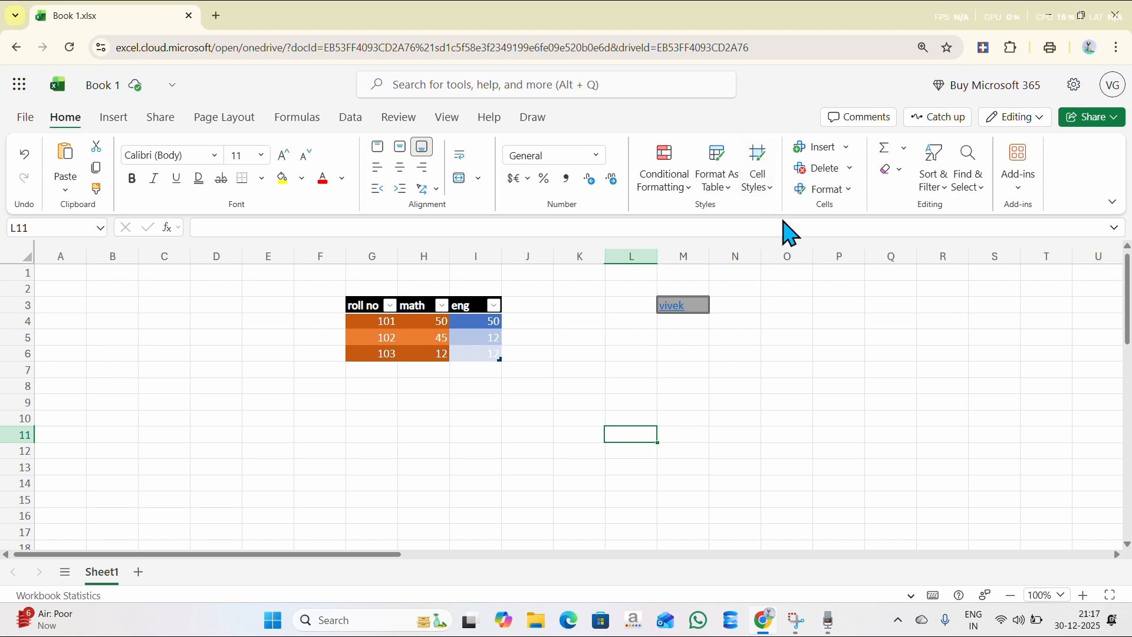
Step: Insert a new sheet row above row 5, the row of roll number 102
click(846, 149)
click(817, 152)
click(431, 336)
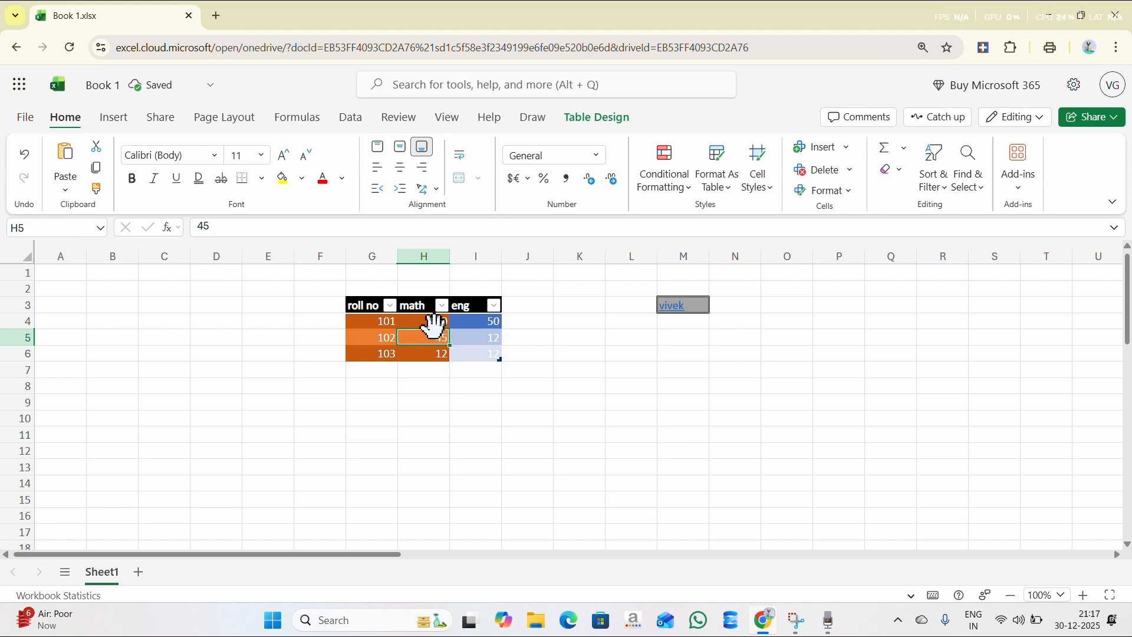
click(848, 147)
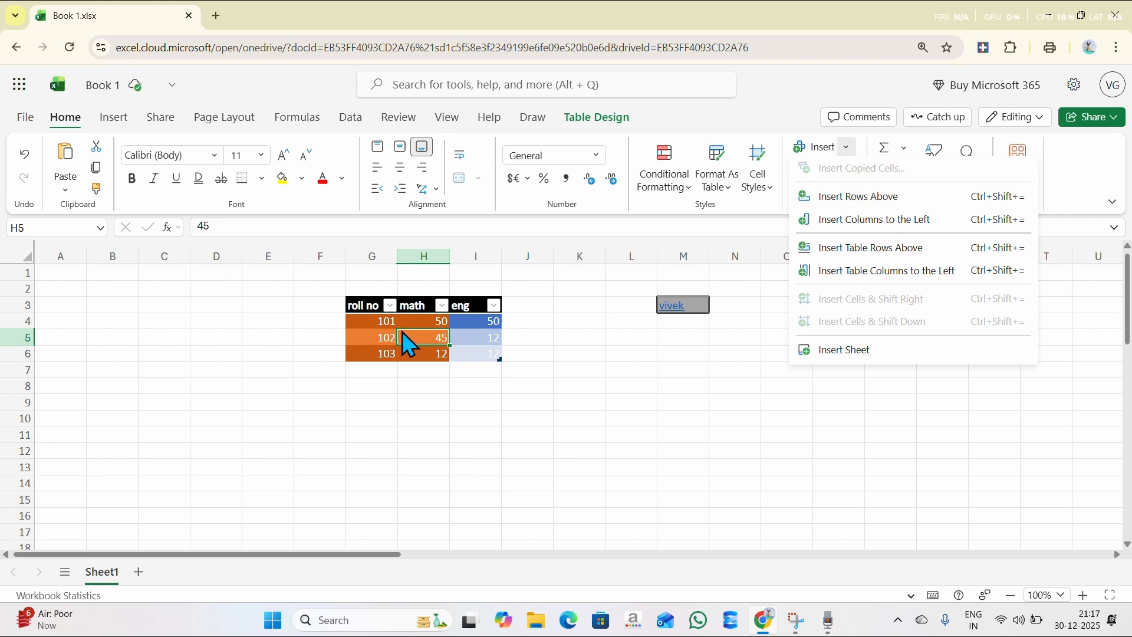
click(855, 200)
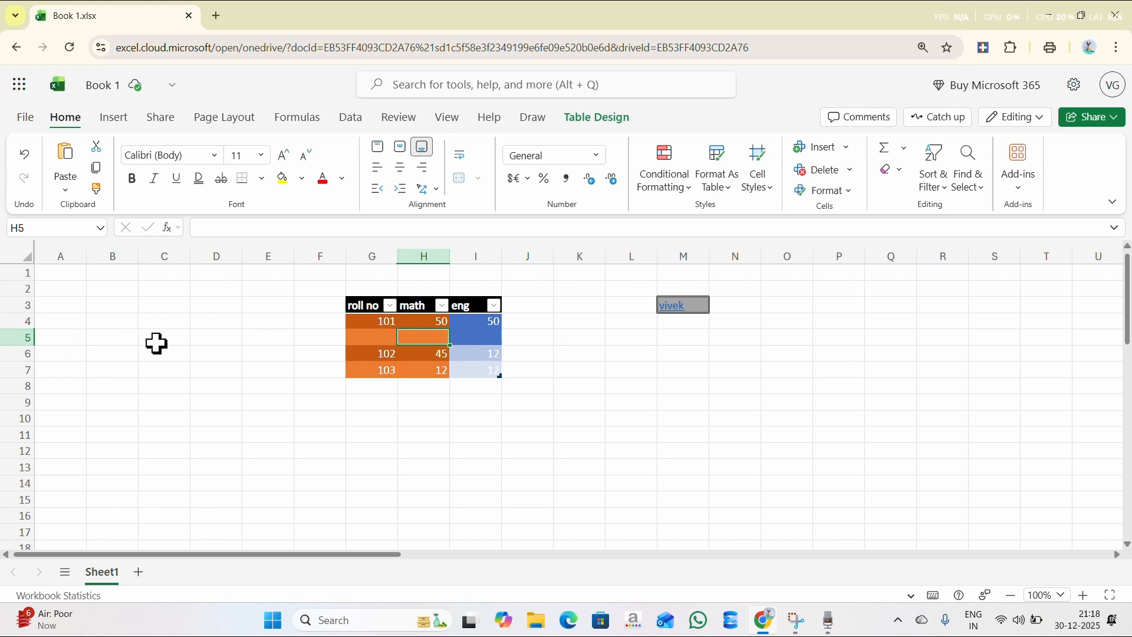
Step: Fill the new row 5 with roll no 102, math 12 and eng 10
click(377, 337)
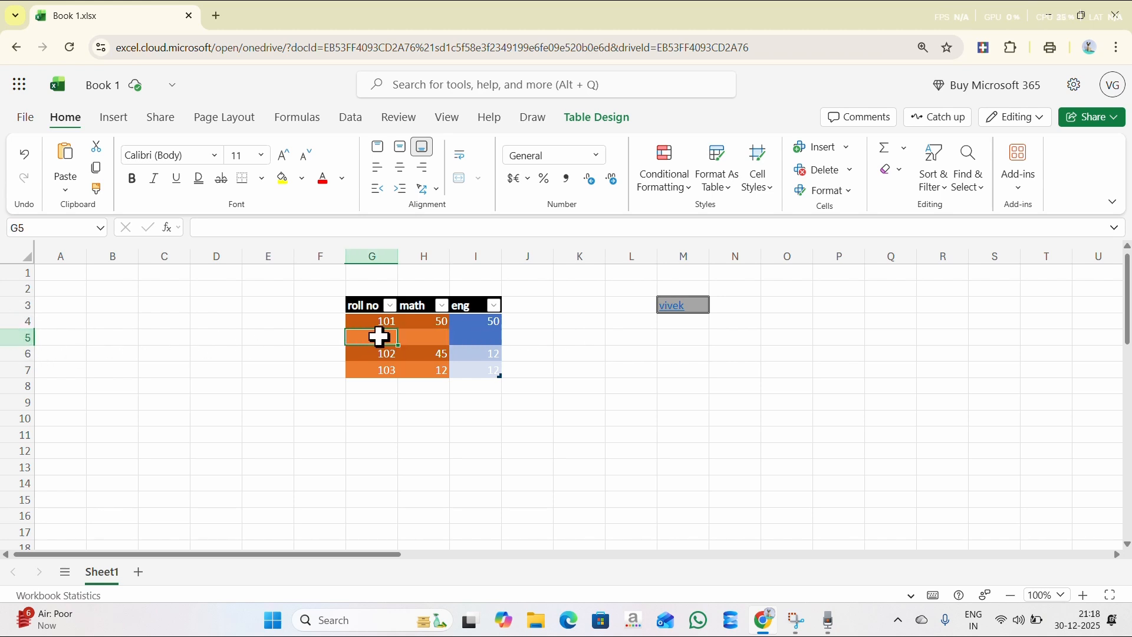
text(10)
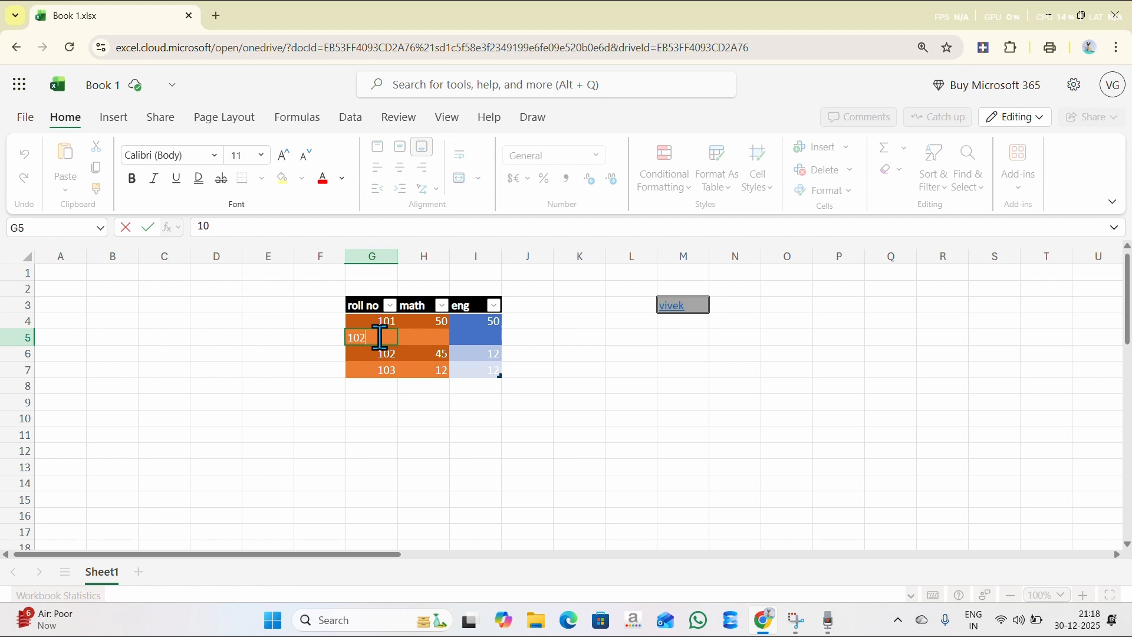
text(2)
key(Tab)
text(12)
key(Tab)
text(101)
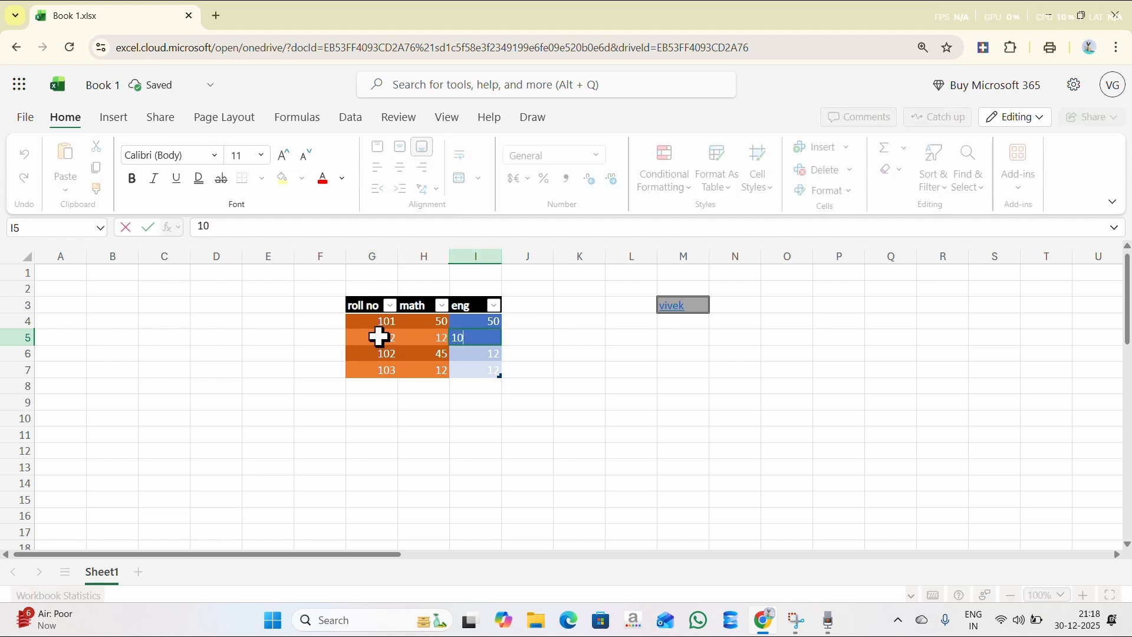
key(Return)
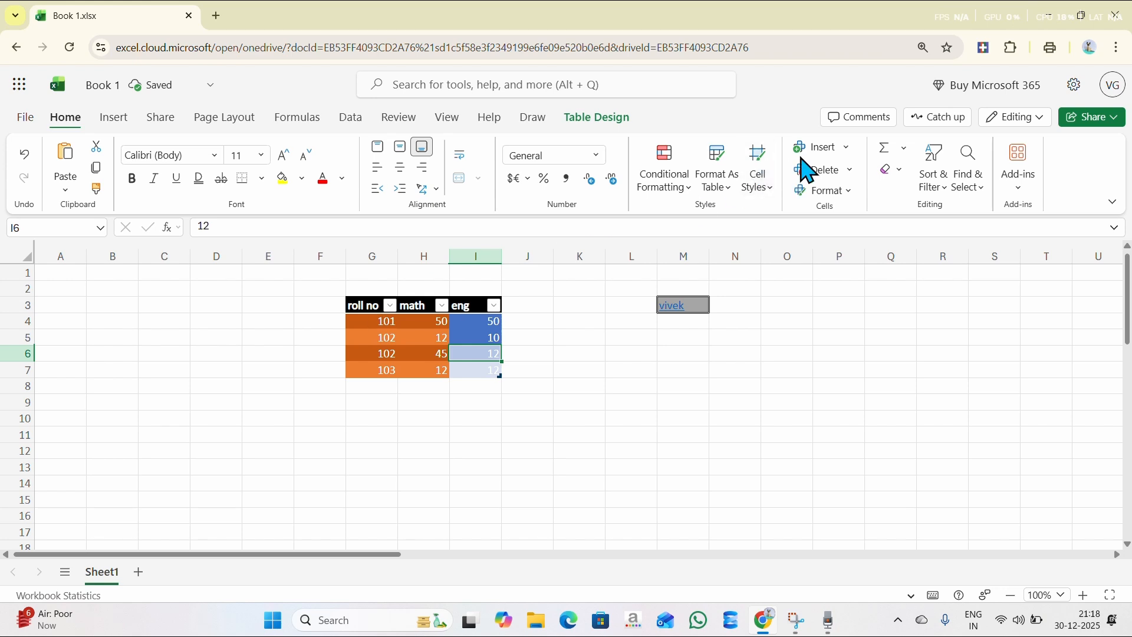
Step: Insert a sheet column left of the math column and fill it with the heading hindi and marks 12, 52, 45 and 12
click(846, 149)
click(426, 330)
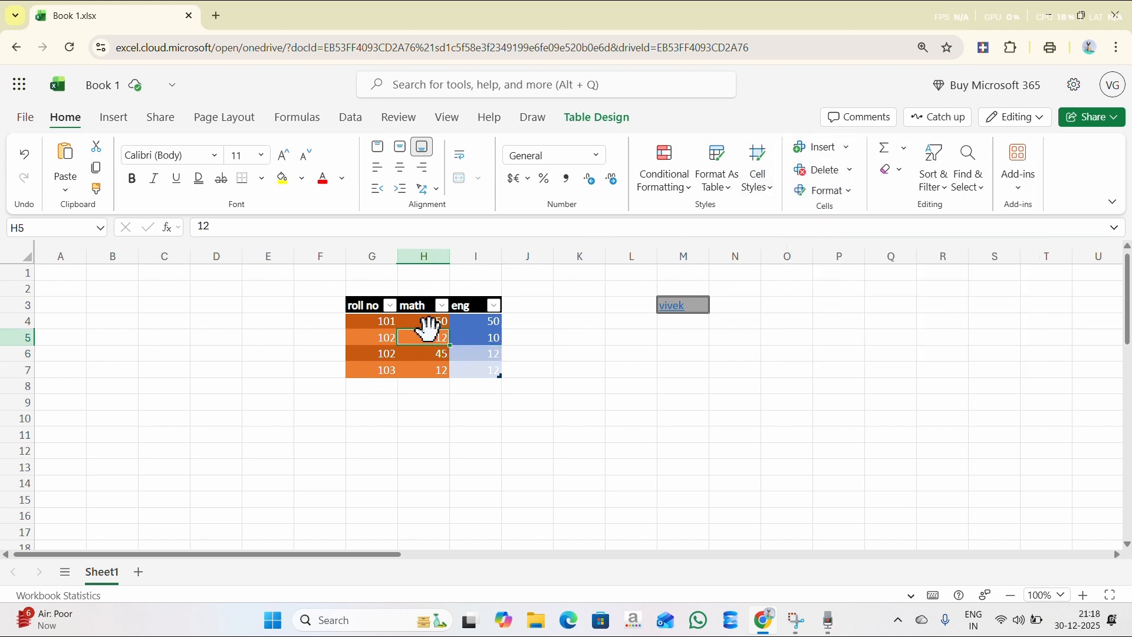
click(847, 149)
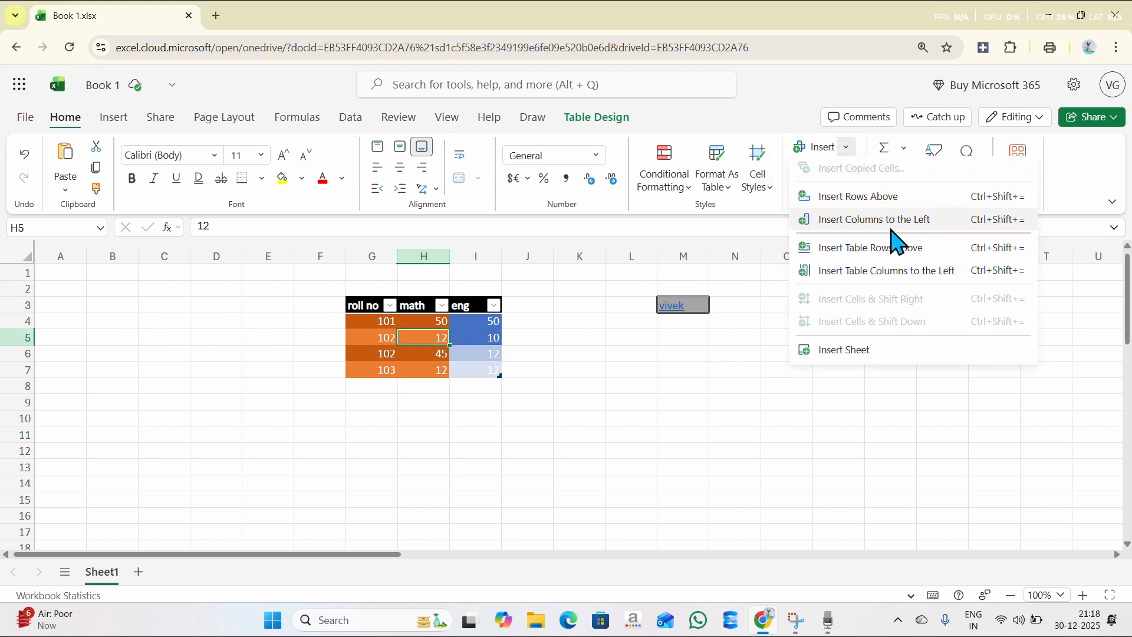
click(892, 227)
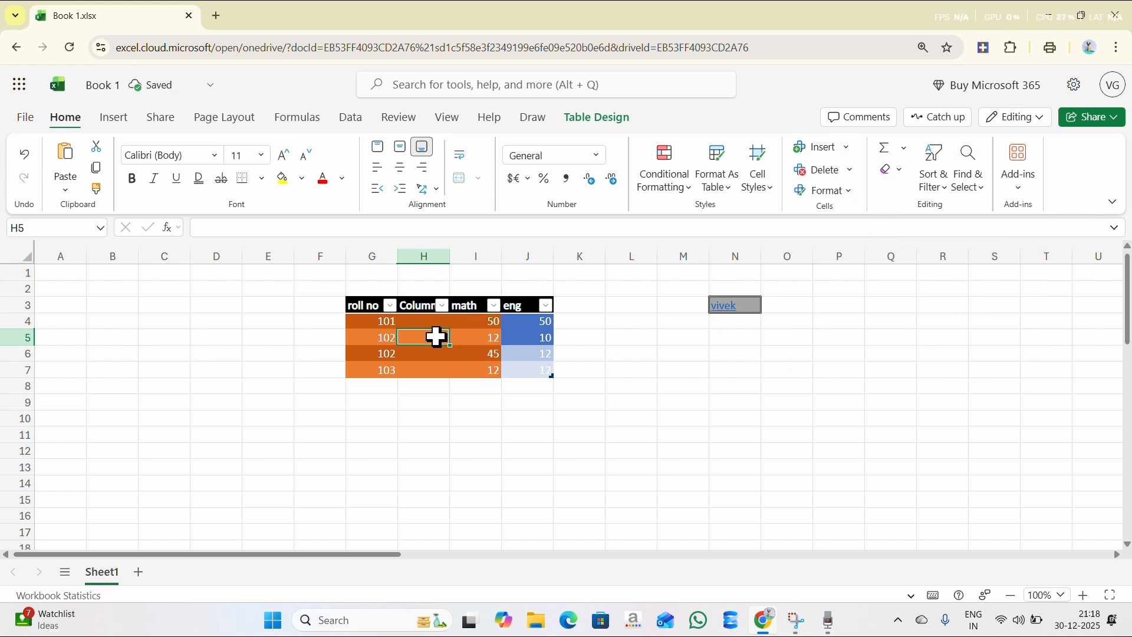
click(495, 339)
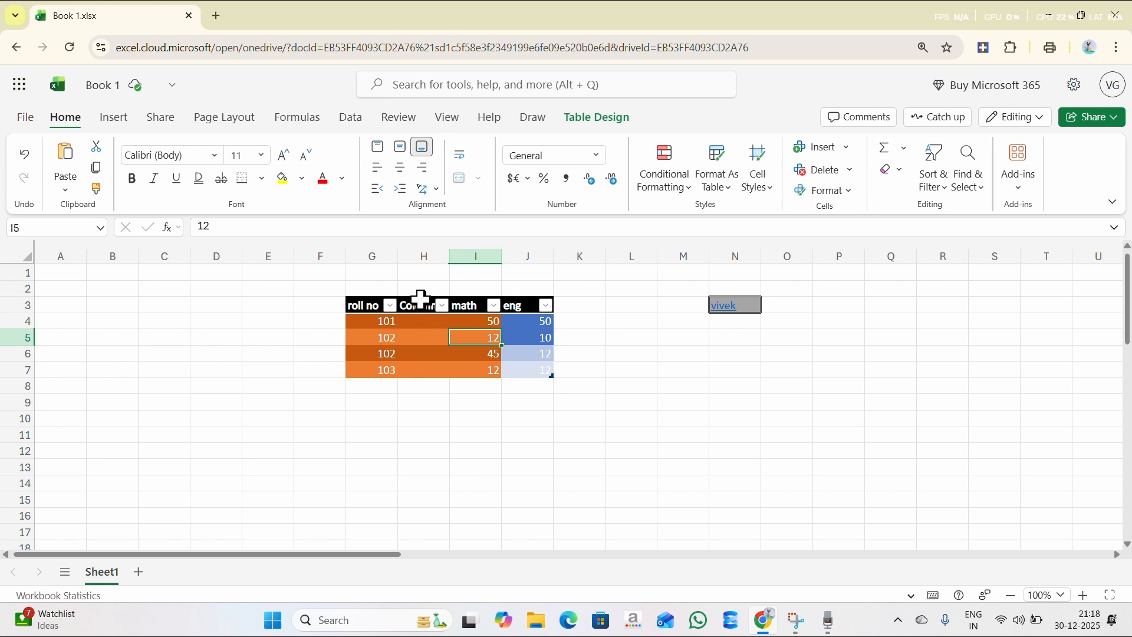
click(435, 322)
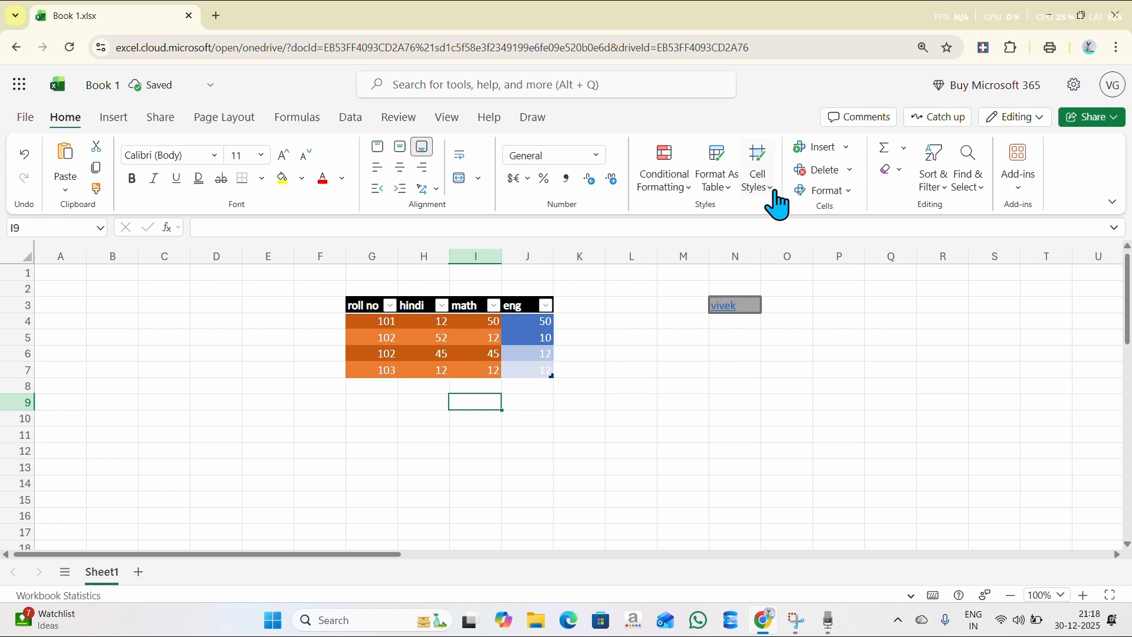
Step: Insert a table row above row 5 and a table column to the left of the hindi column
click(849, 149)
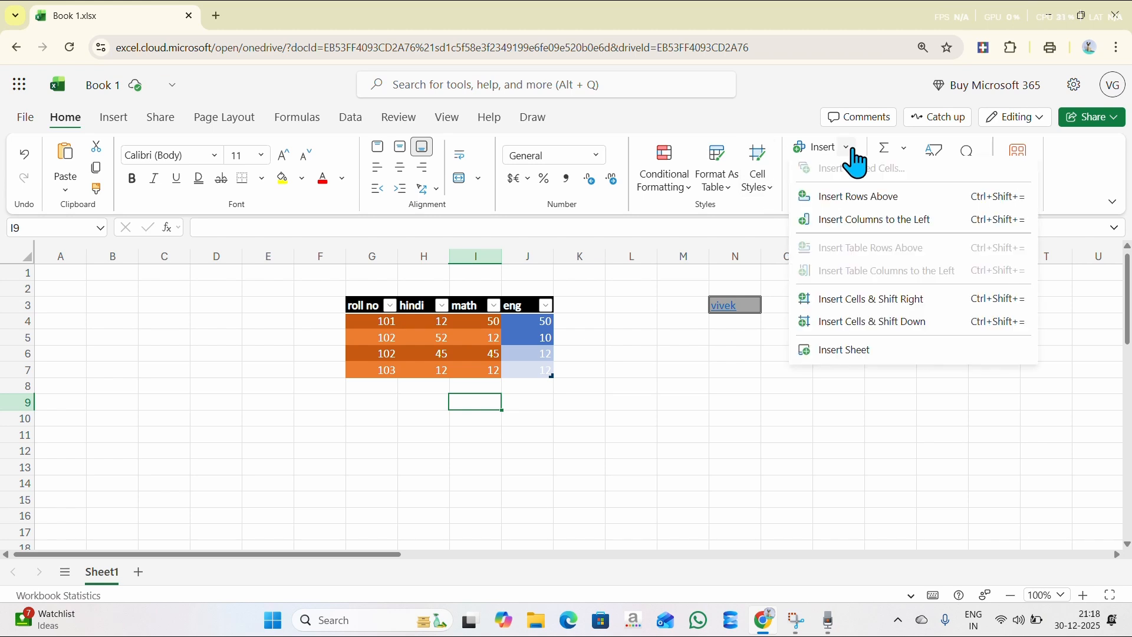
click(430, 336)
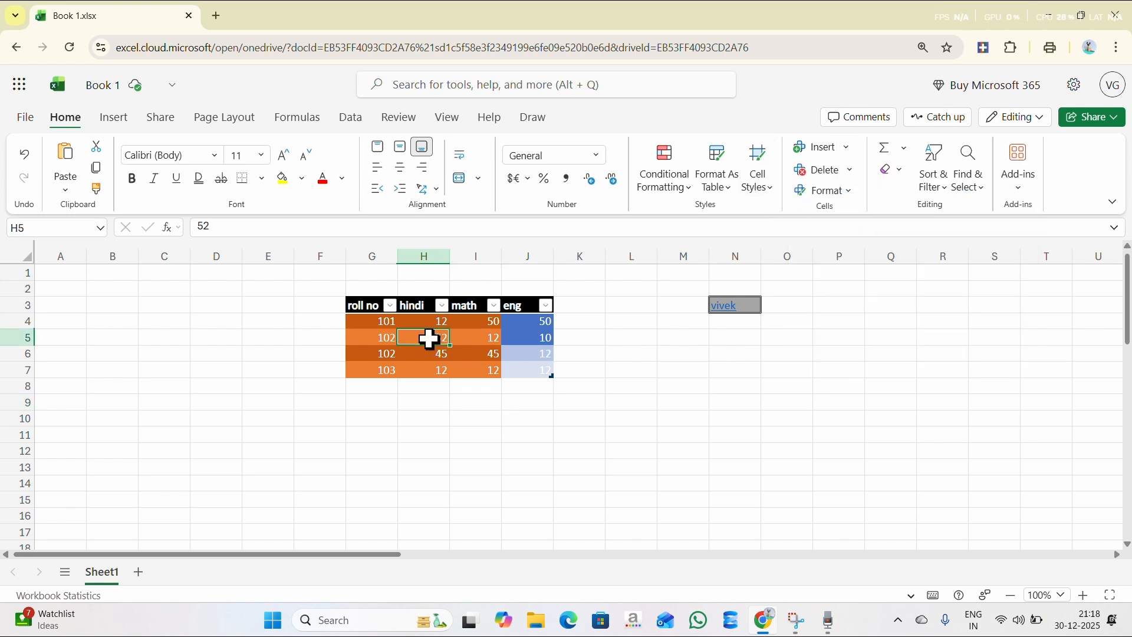
click(430, 336)
click(848, 148)
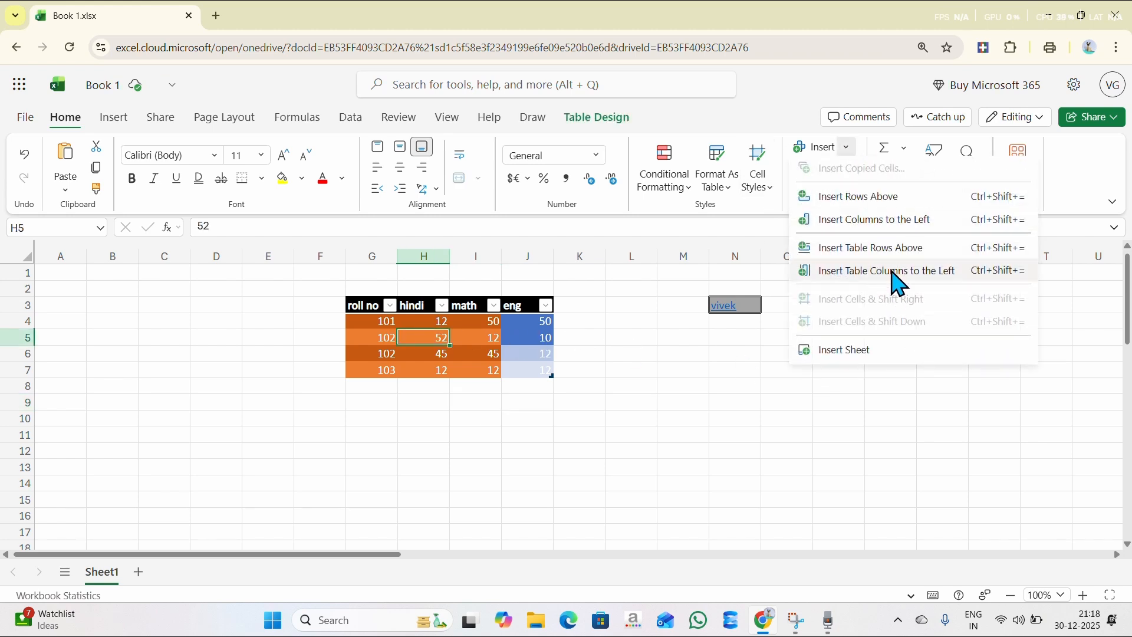
click(942, 259)
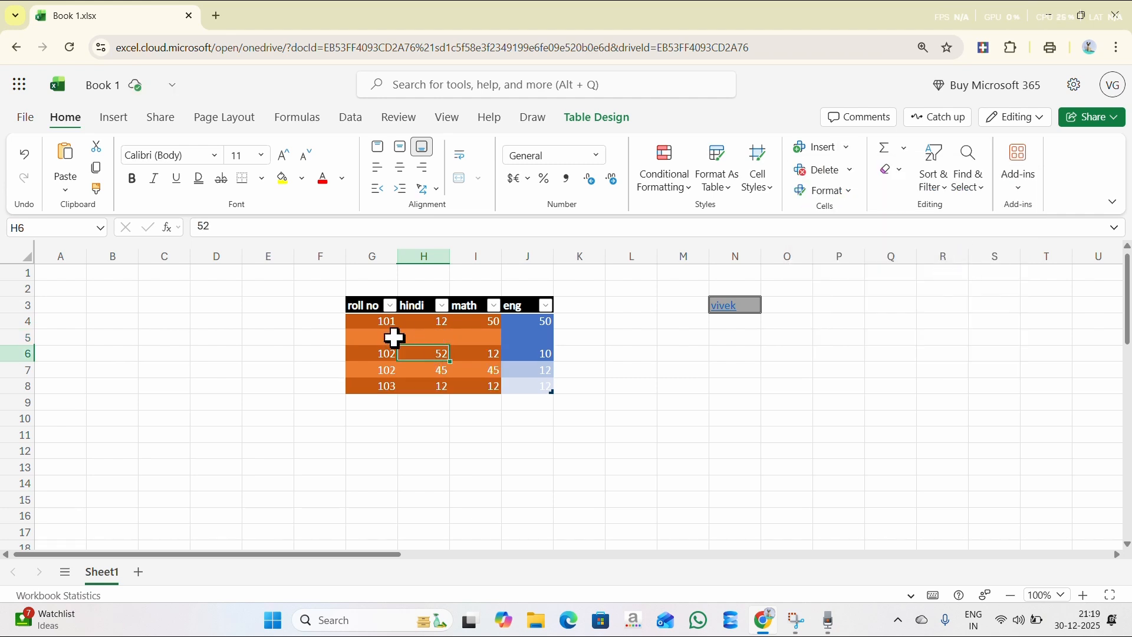
click(847, 147)
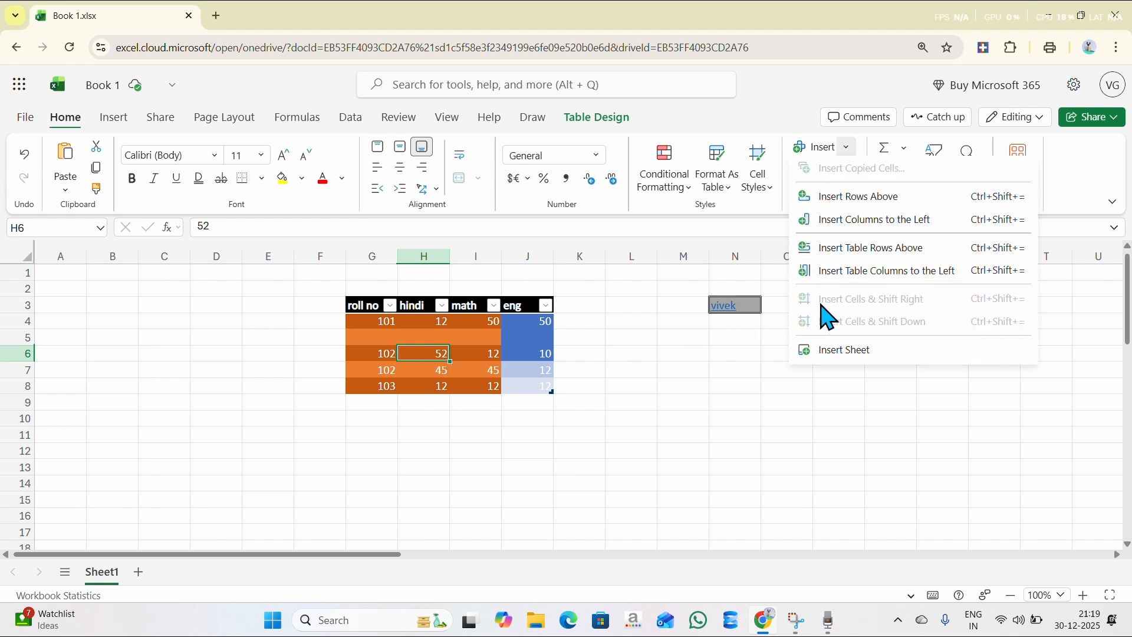
click(837, 280)
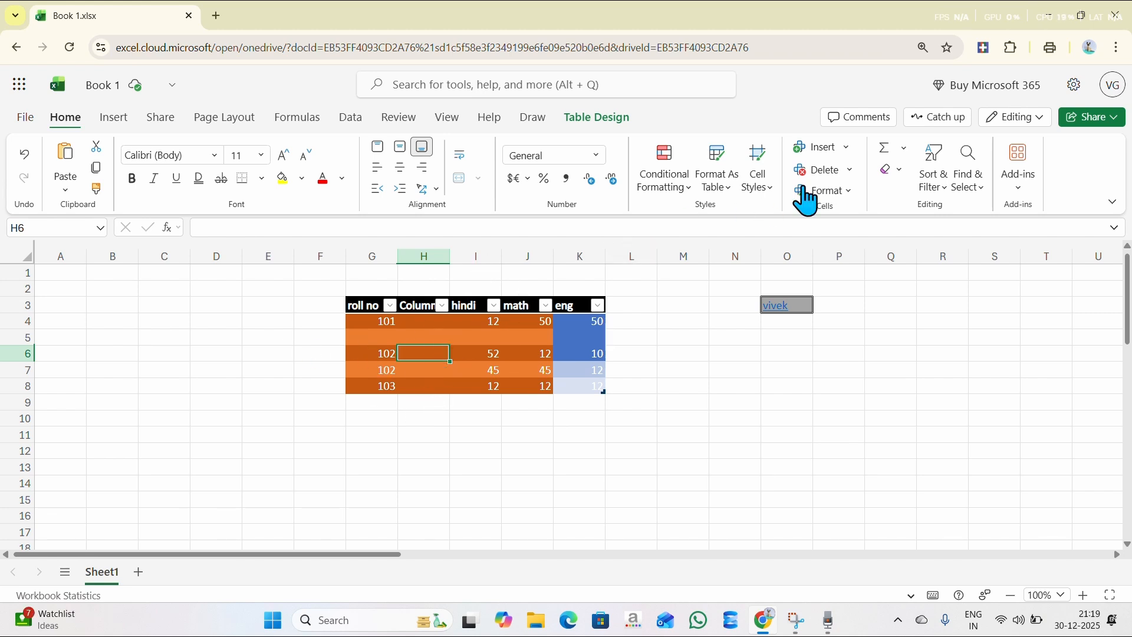
Step: Delete the blank row 5 and both rows of roll no 102 below it
click(425, 308)
click(425, 334)
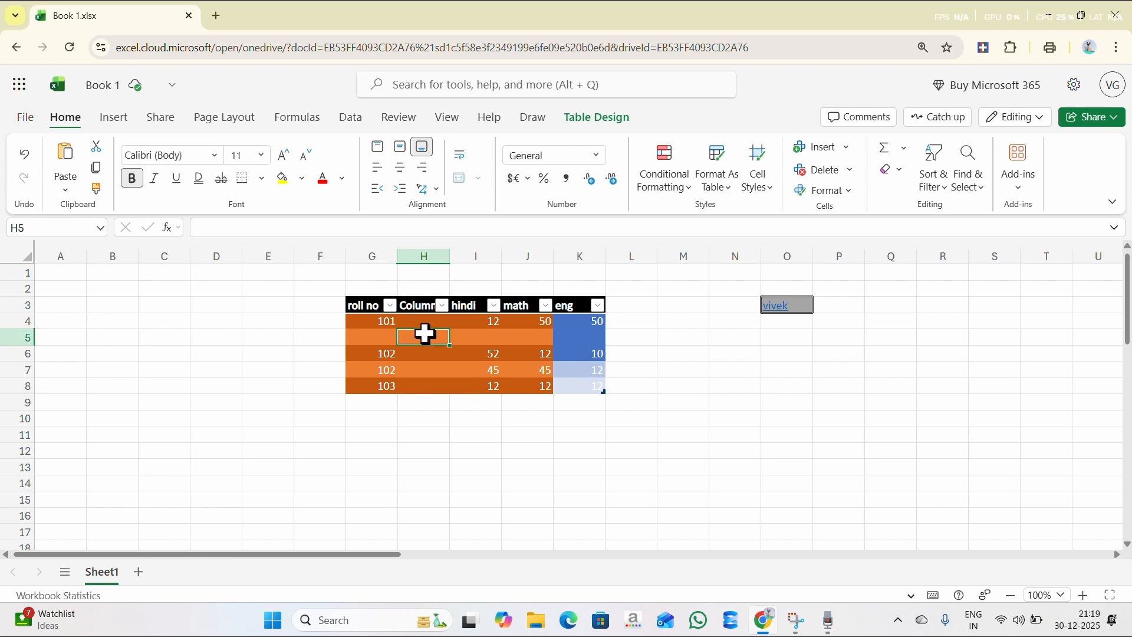
click(824, 175)
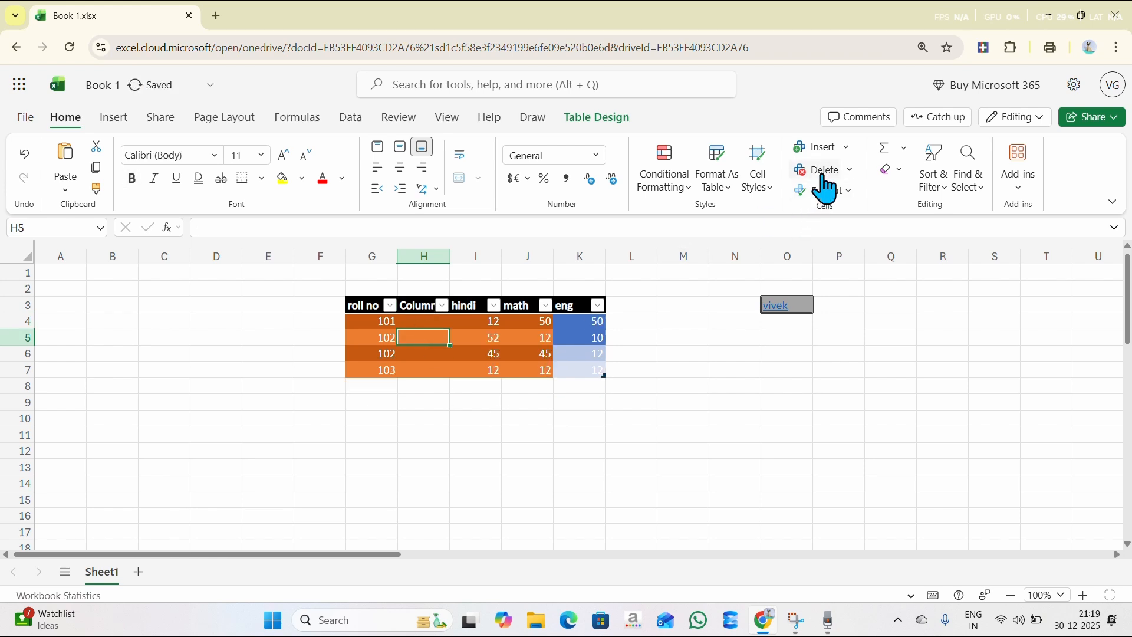
click(824, 175)
click(824, 174)
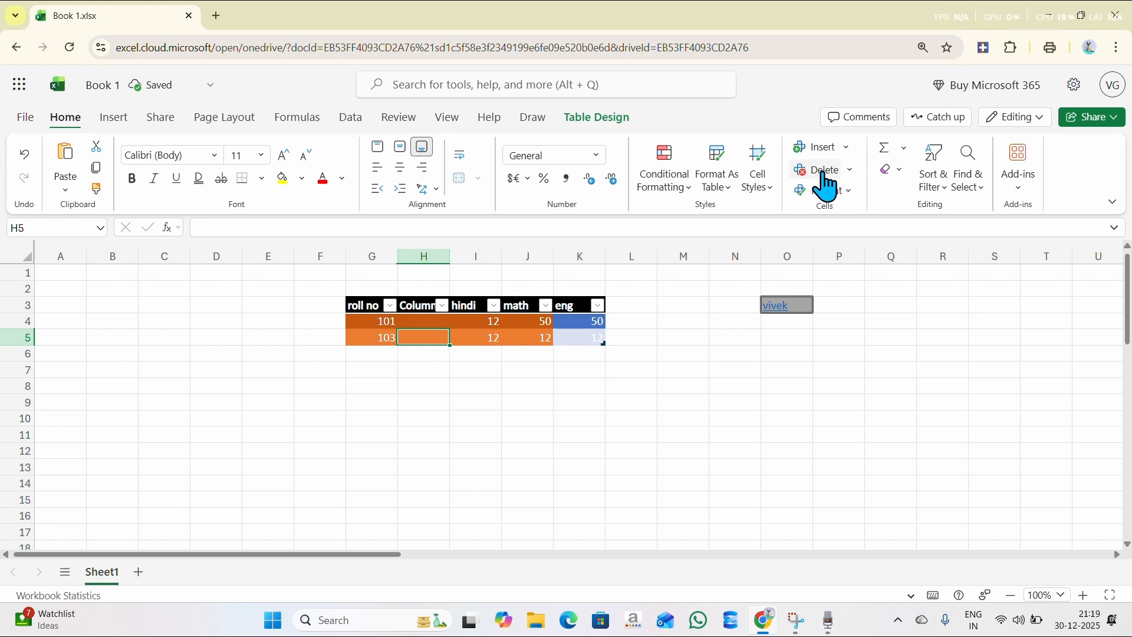
Step: Delete the blank sheet column H between roll no and hindi, and review the remaining deletion options for a math cell
click(432, 256)
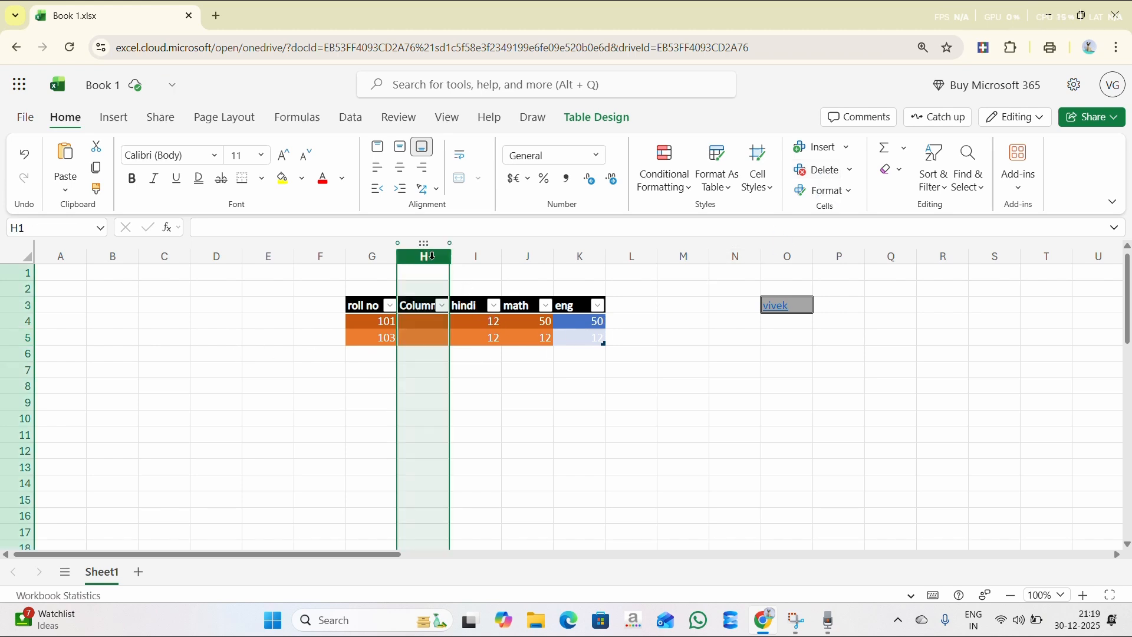
click(823, 177)
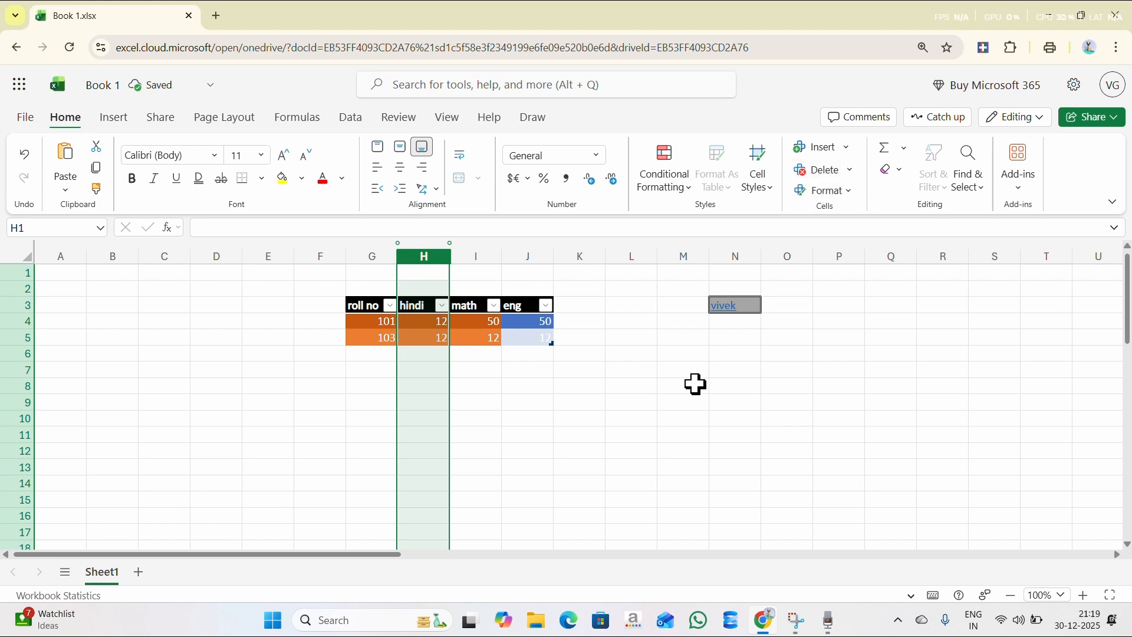
click(849, 171)
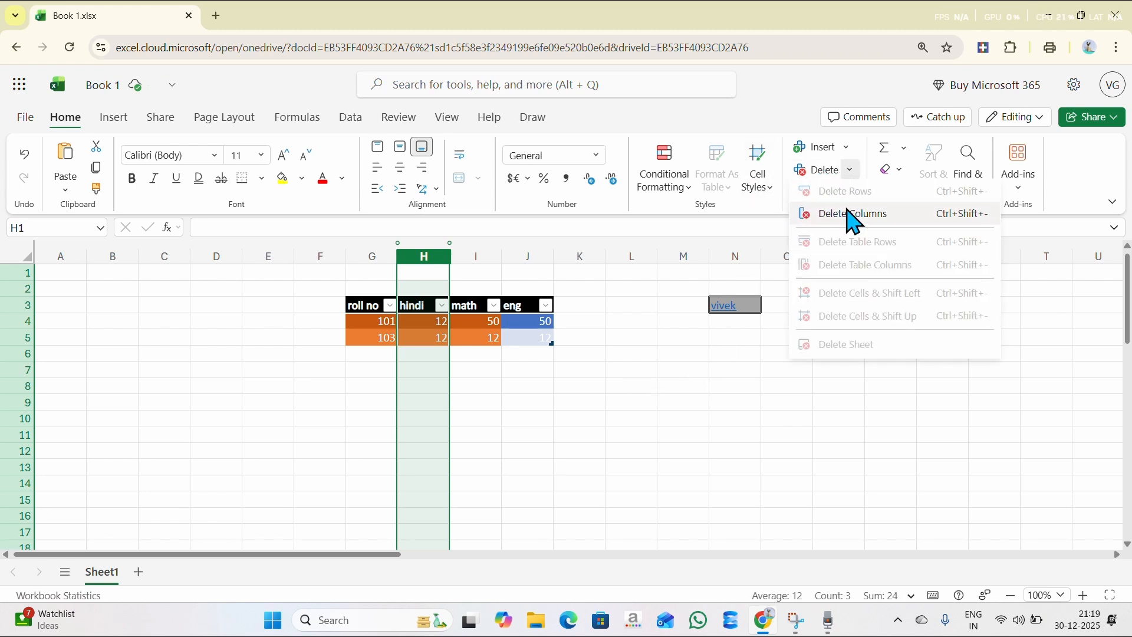
click(849, 214)
click(475, 338)
click(850, 171)
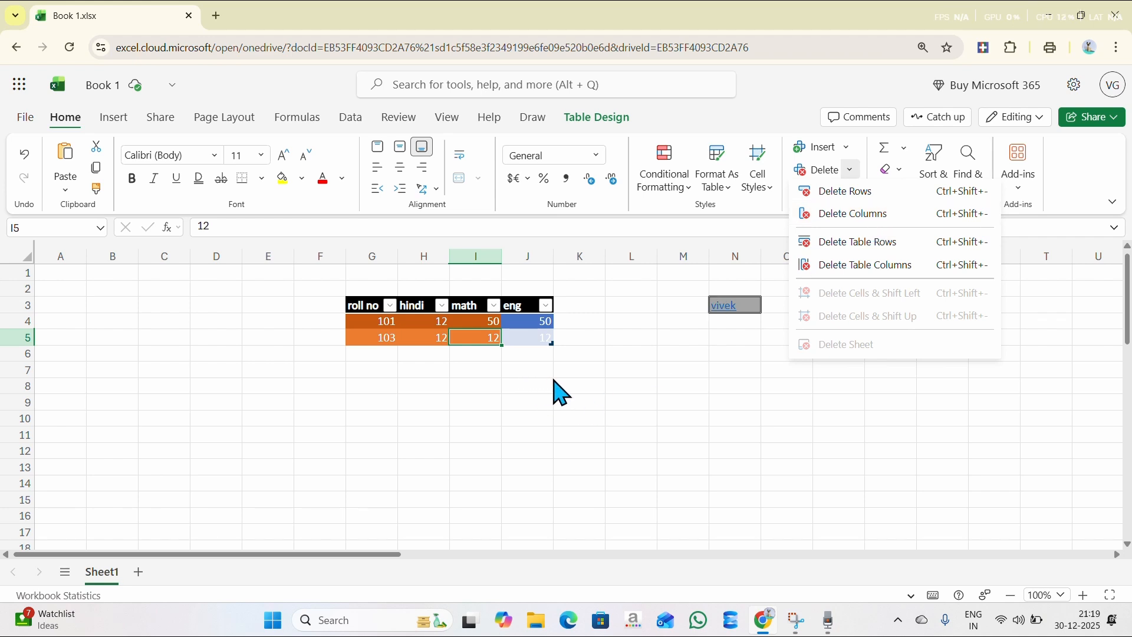
Step: Undo the column deletion and the three row deletions
key(ctrl+z)
key(ctrl+z)
key(ctrl+z)
key(ctrl+z)
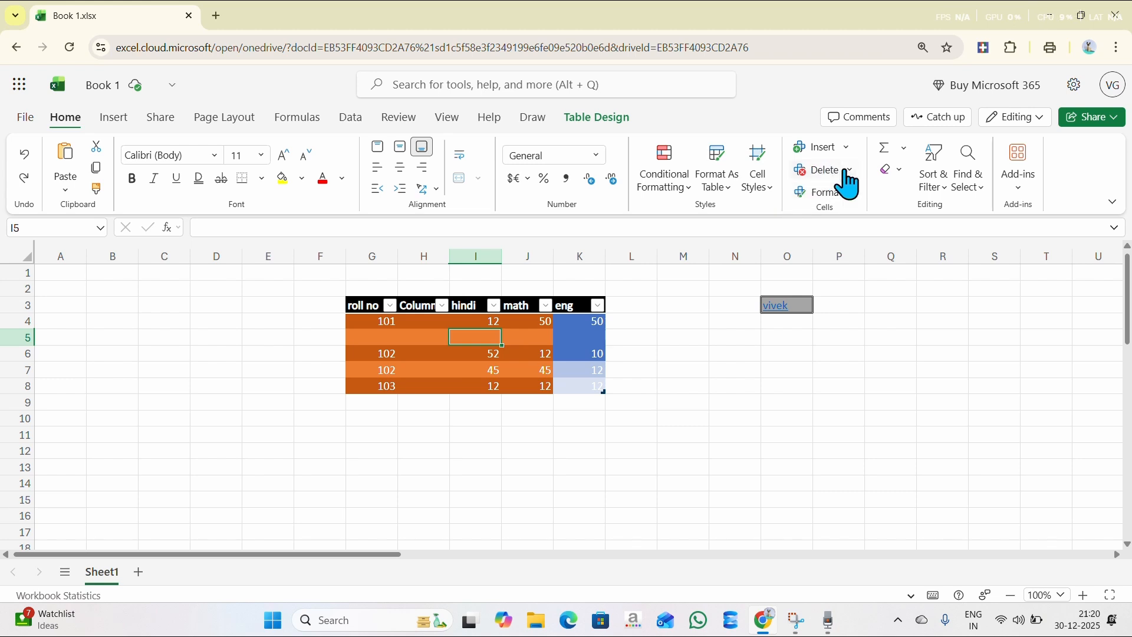
Step: Delete the styled cell O3 that holds the person's name
click(802, 304)
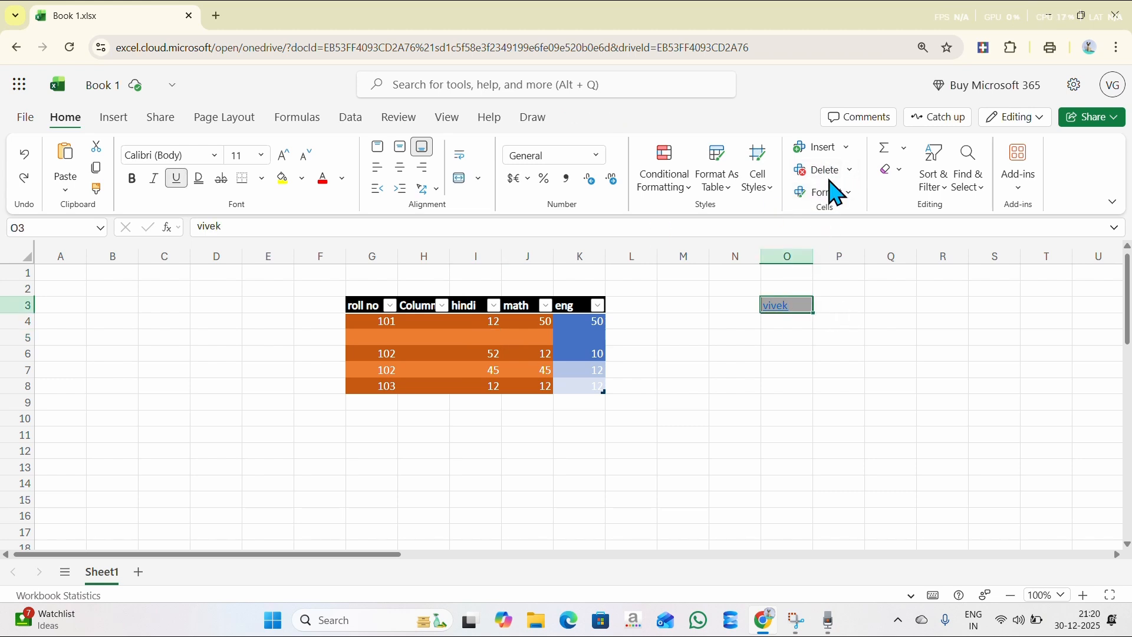
key(Delete)
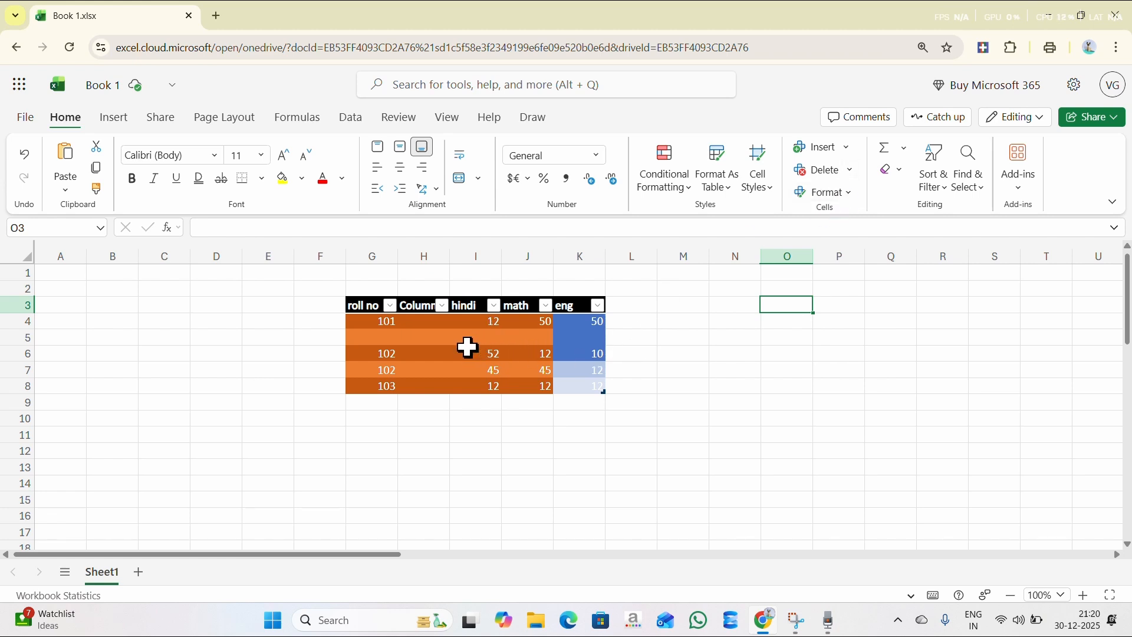
Step: Delete sheet row 8, the row of roll no 103, and undo that deletion
click(850, 171)
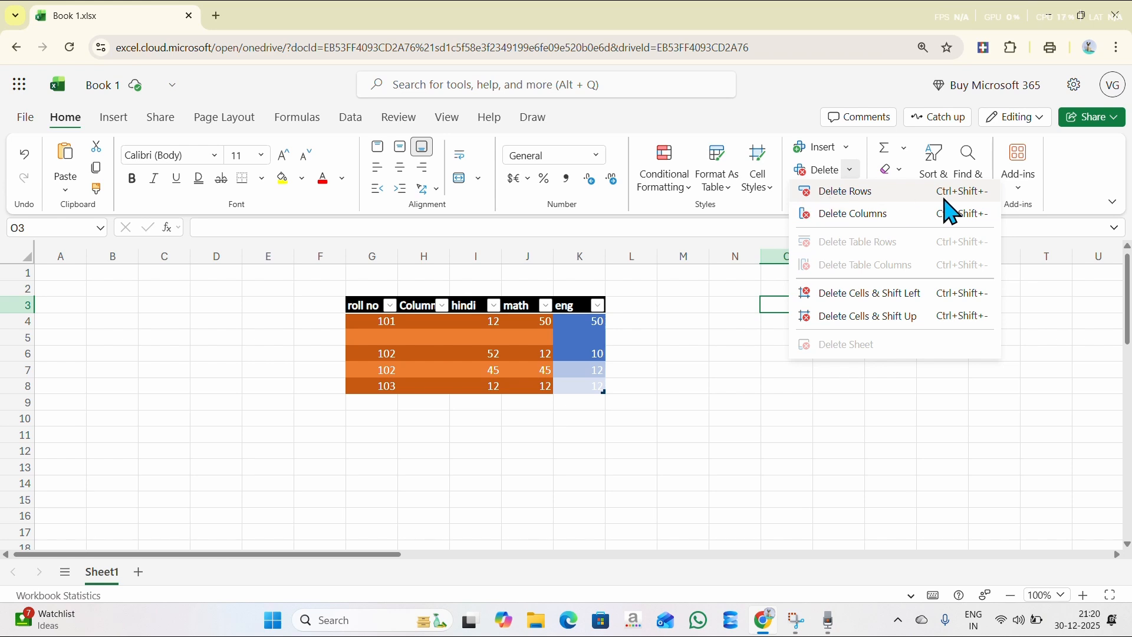
click(375, 387)
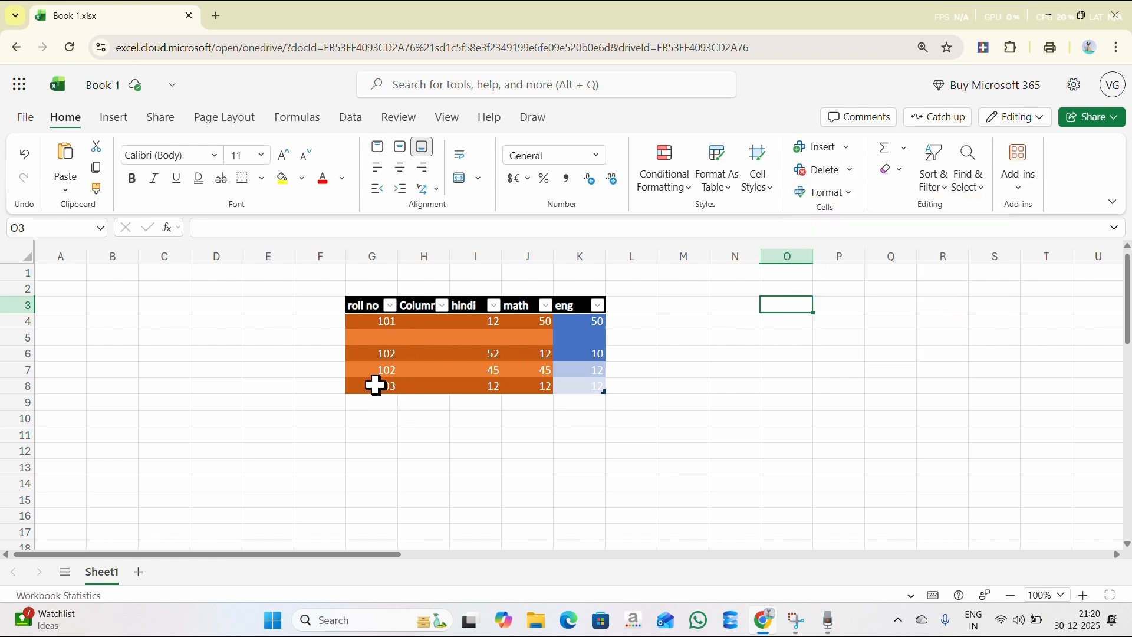
click(850, 172)
click(896, 192)
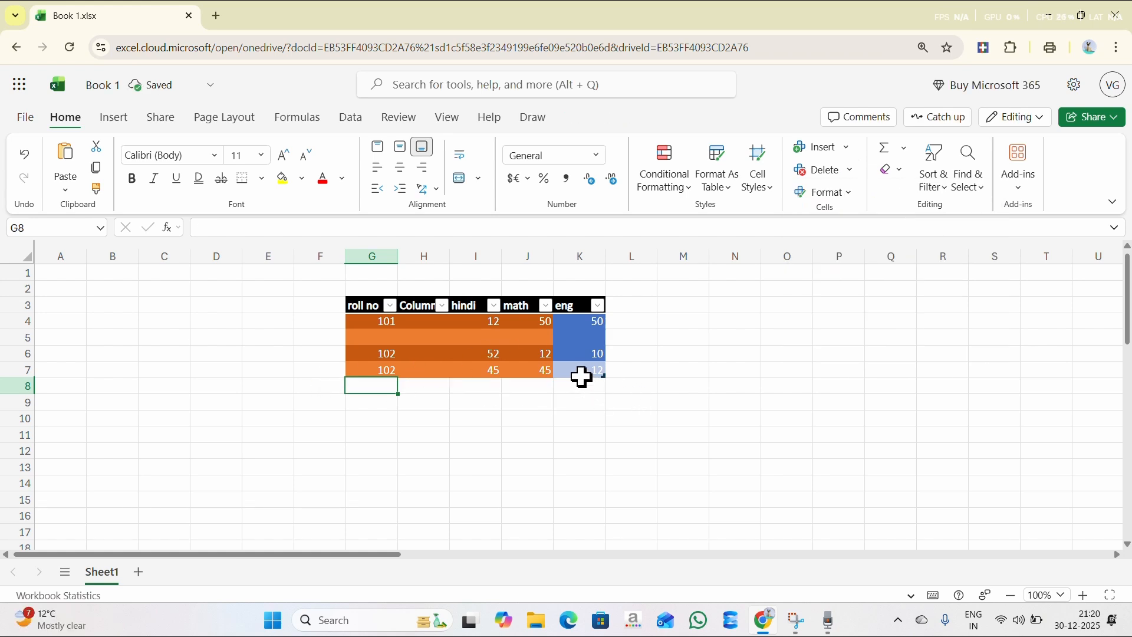
key(ctrl+z)
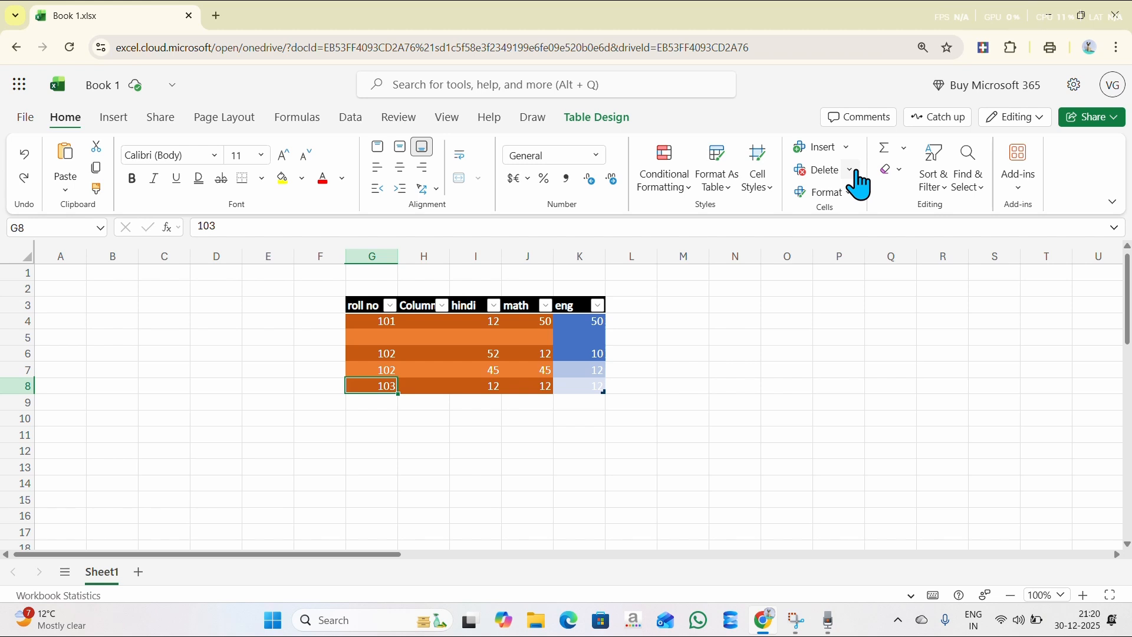
Step: Delete the blank sheet column H between roll no and hindi
click(853, 171)
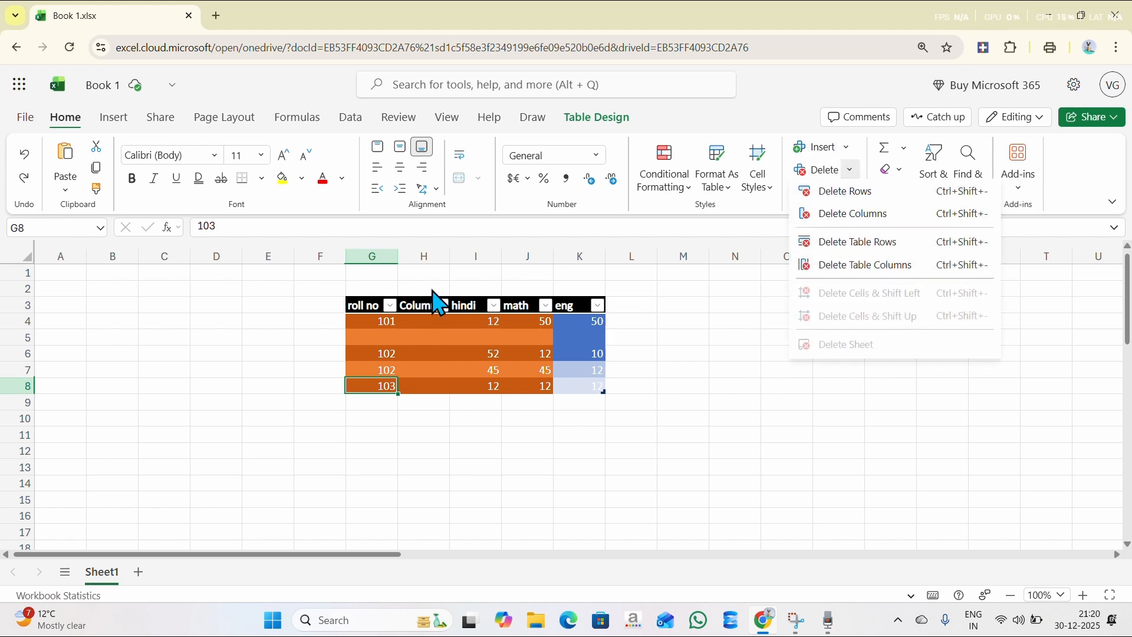
key(Escape)
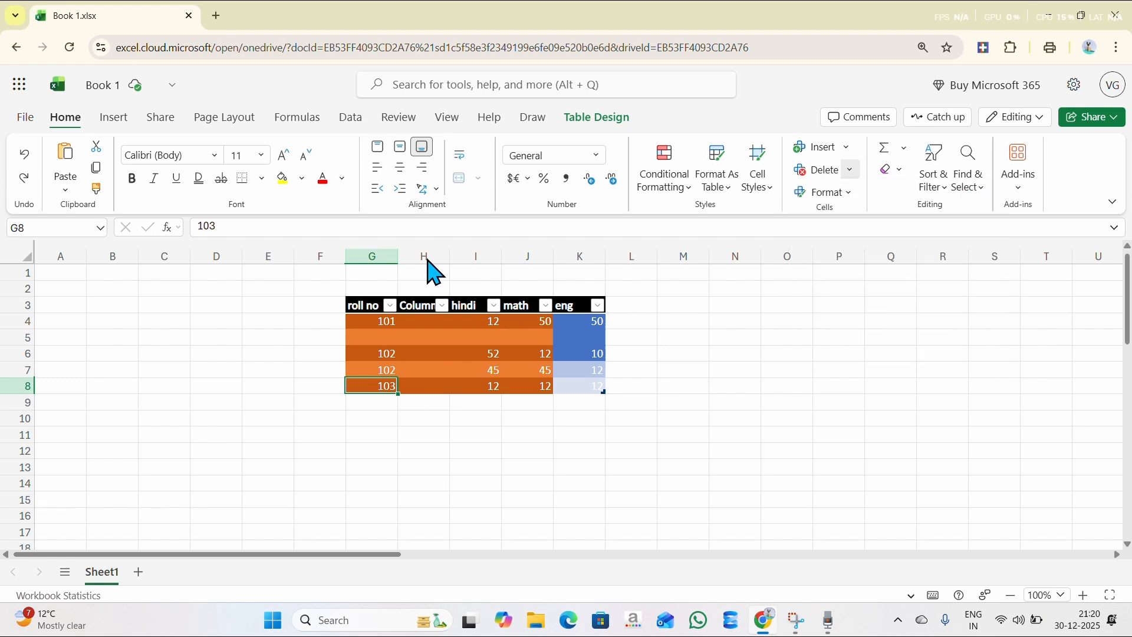
click(423, 305)
click(424, 339)
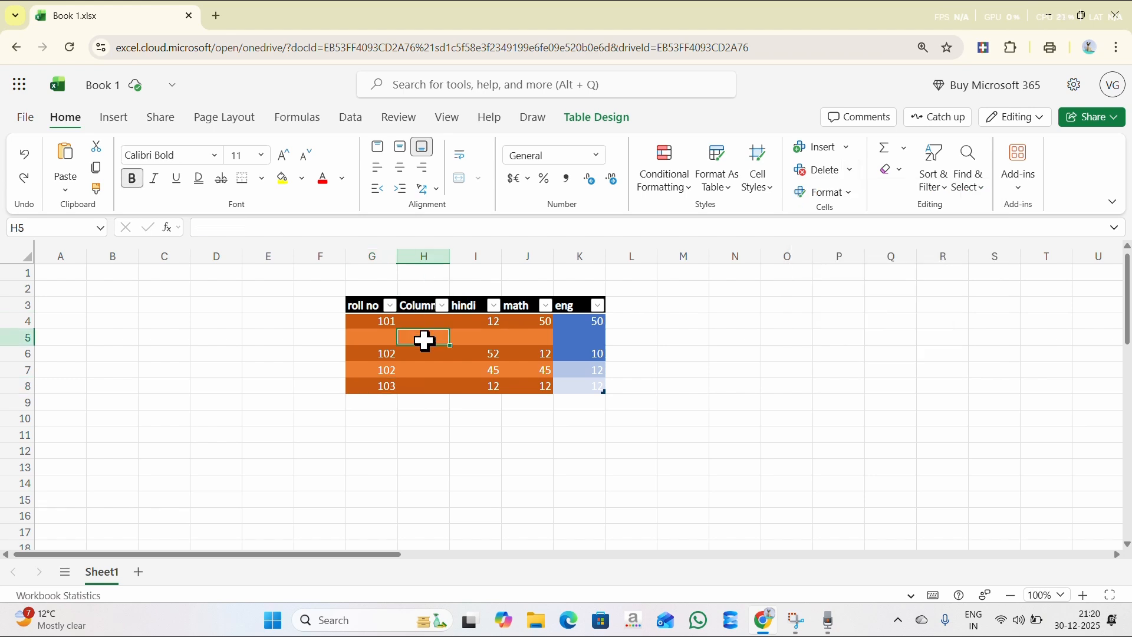
click(850, 170)
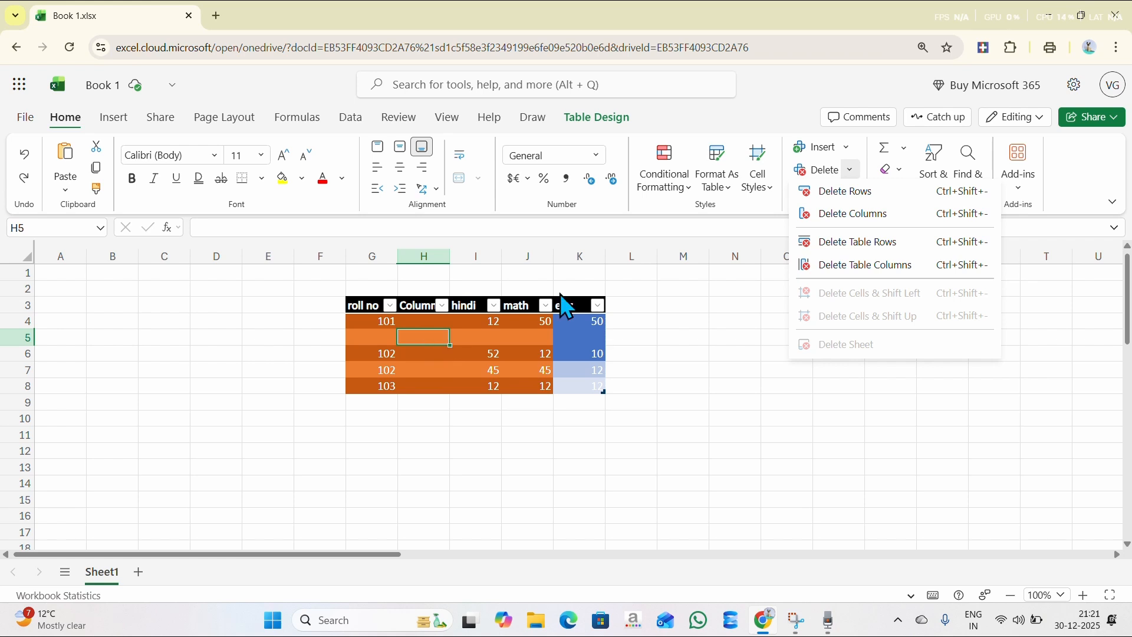
click(848, 214)
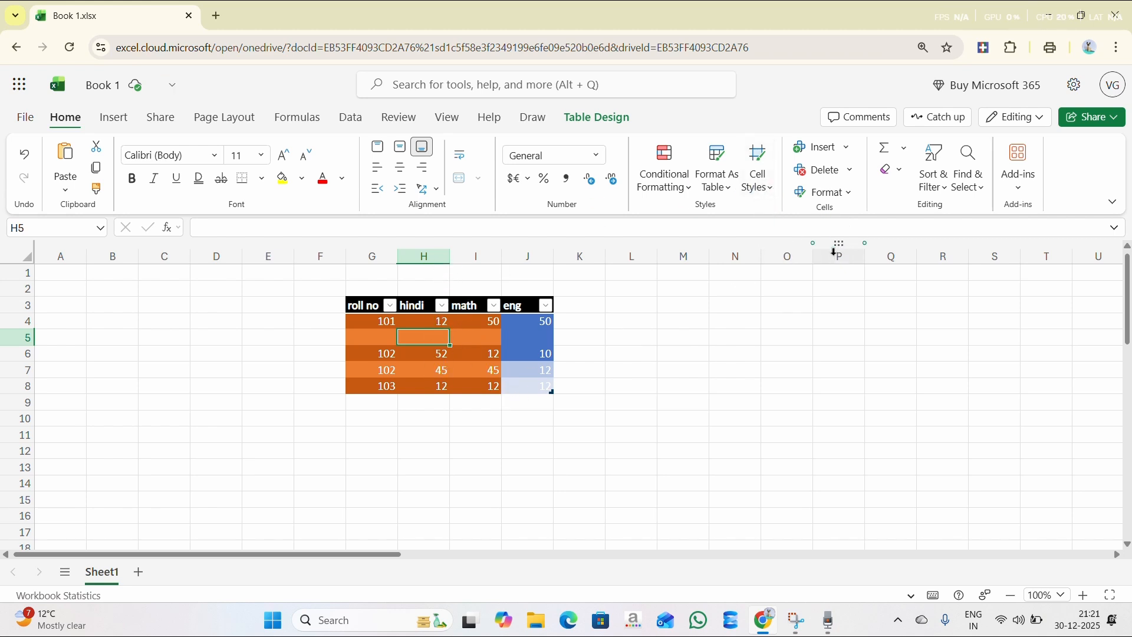
Step: Delete the blank table row 5 and the hindi table column
click(852, 171)
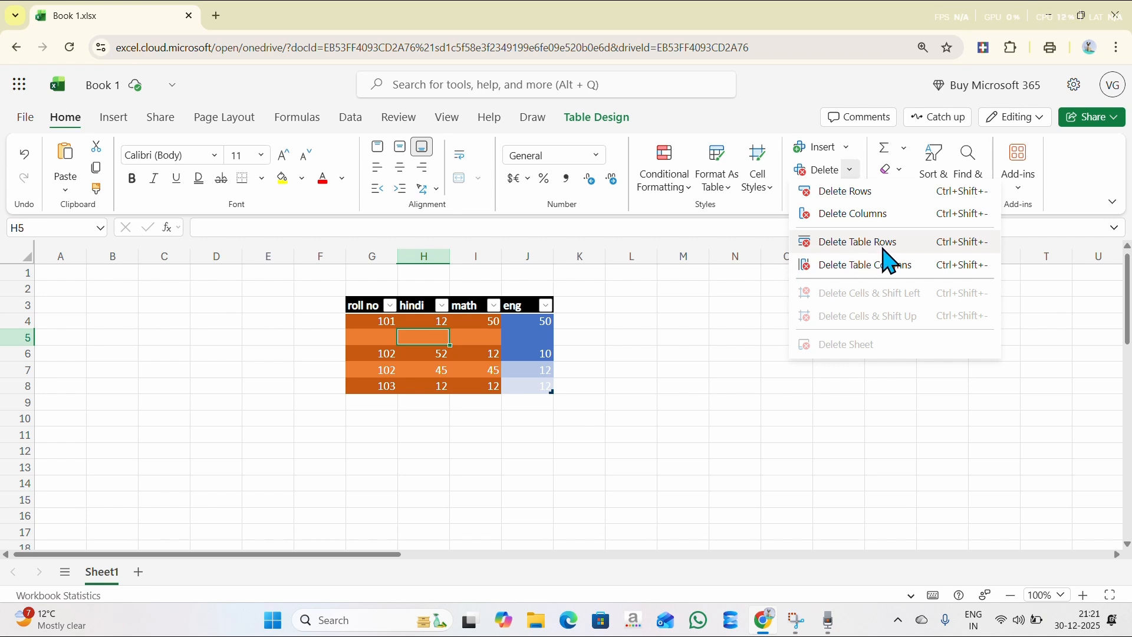
click(841, 244)
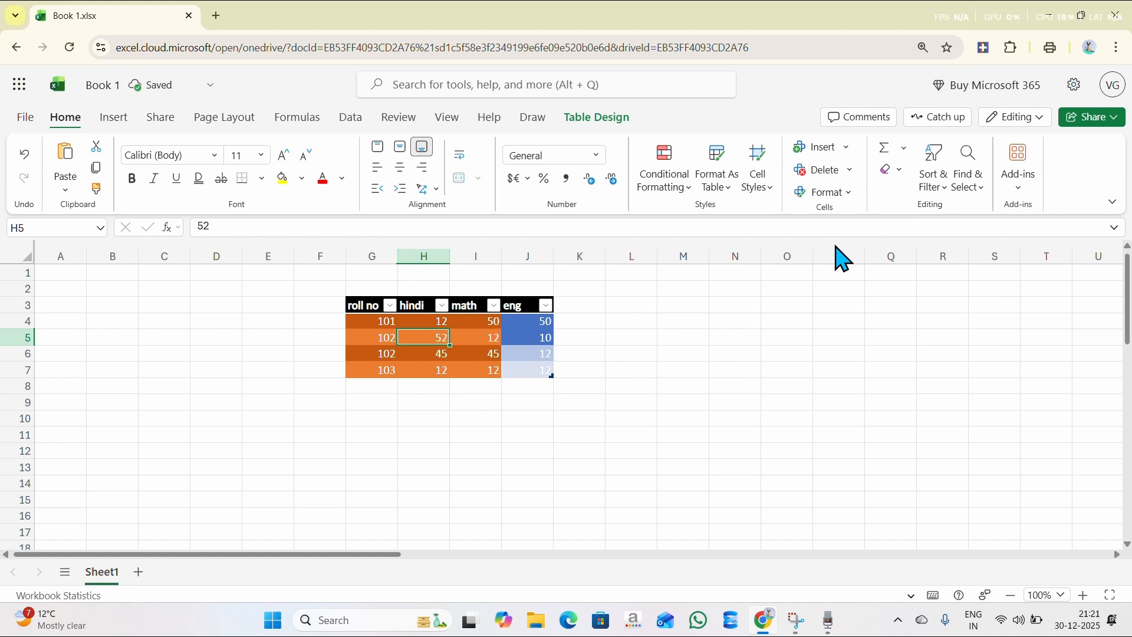
click(850, 170)
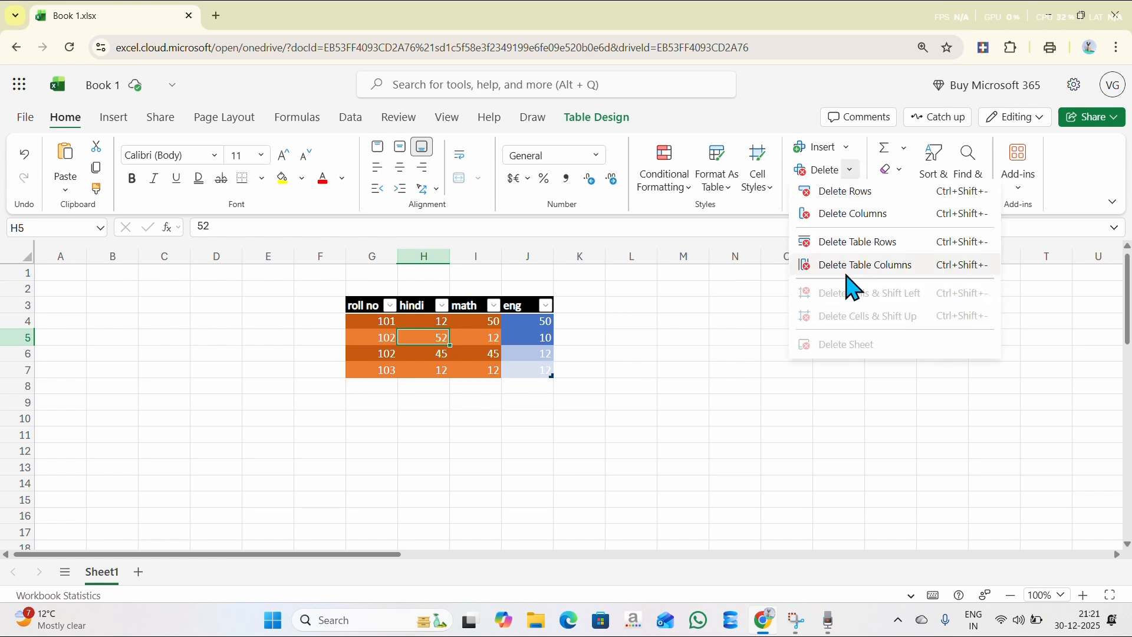
click(886, 266)
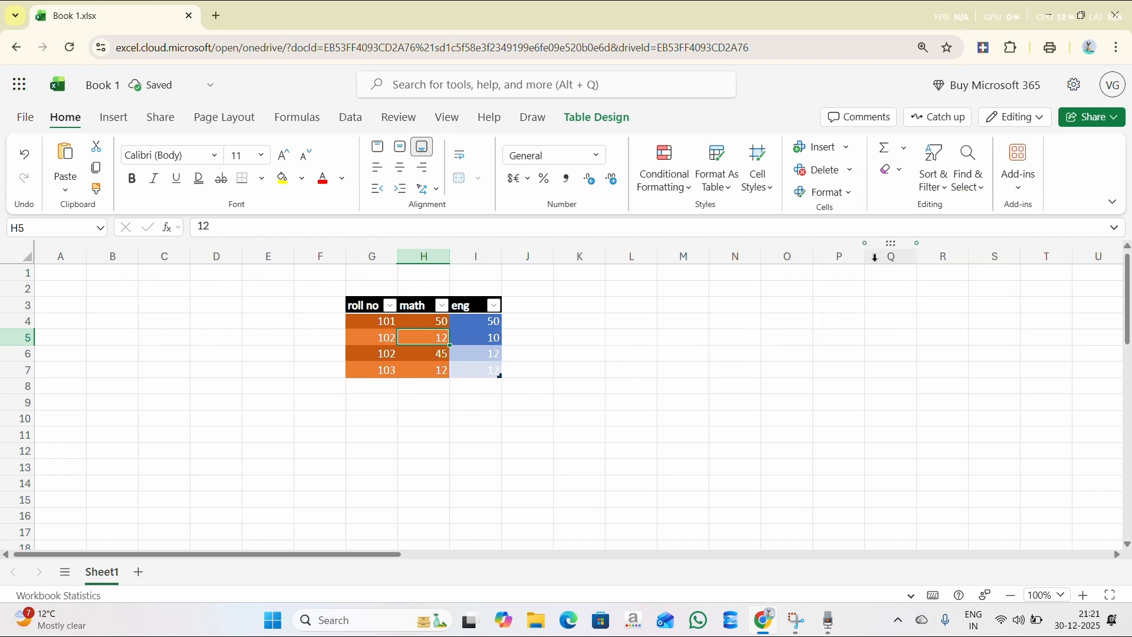
drag(527, 334, 536, 384)
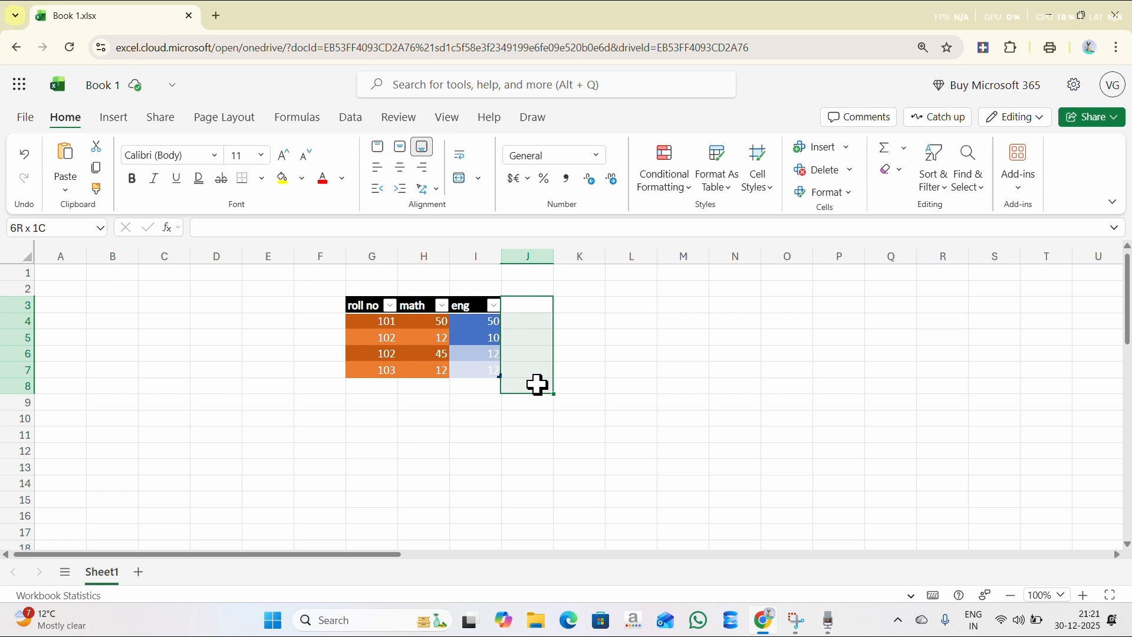
click(678, 372)
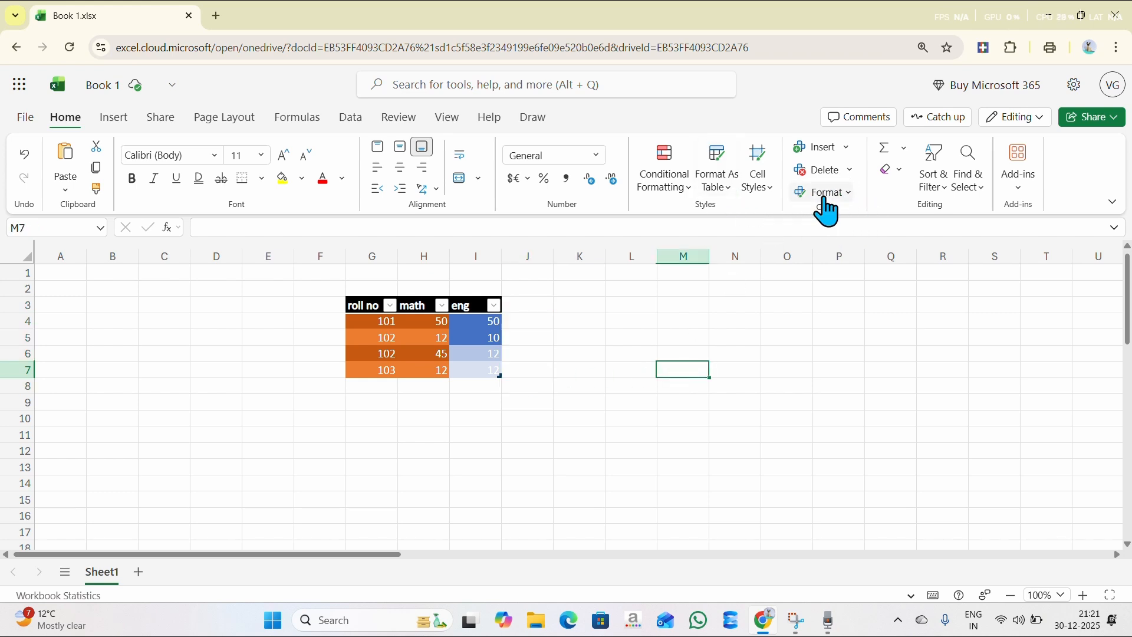
click(806, 334)
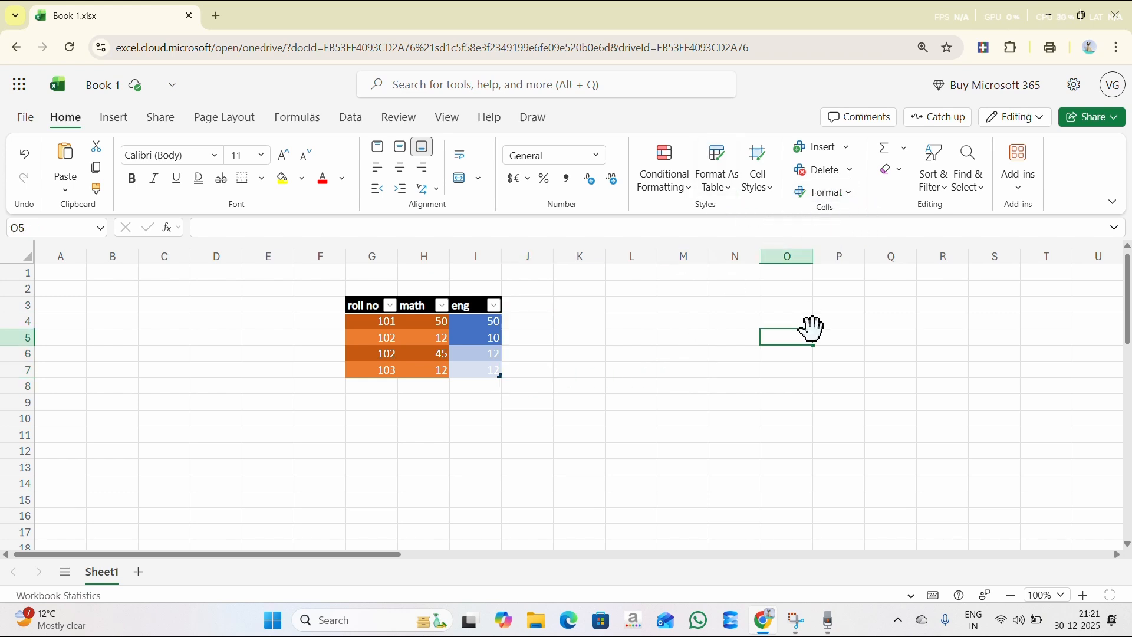
click(849, 192)
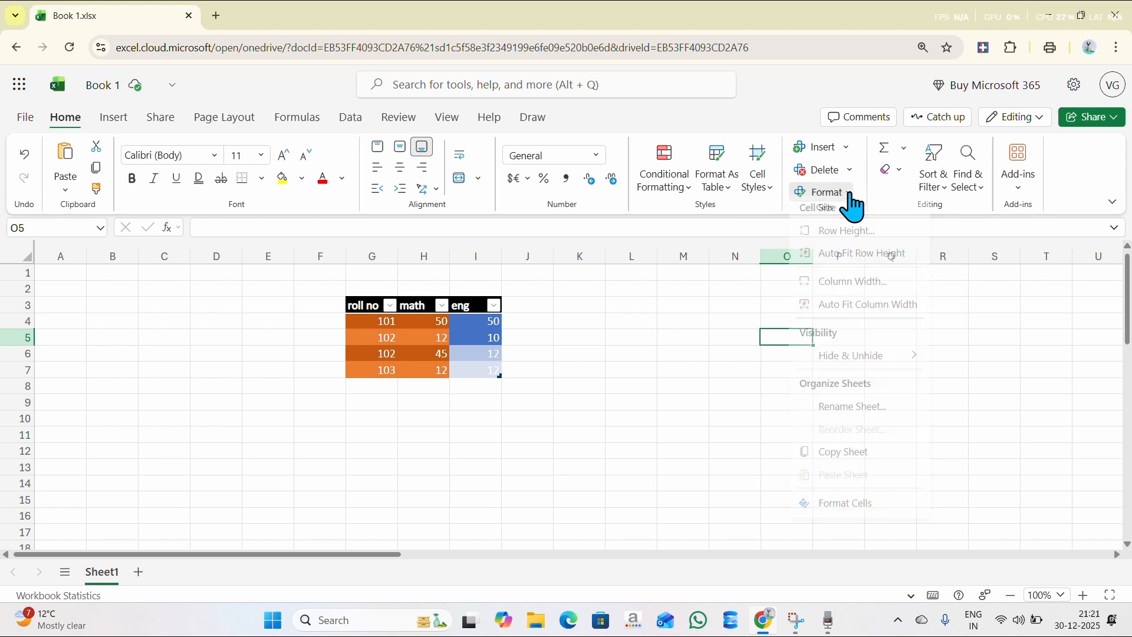
click(710, 346)
Step: Enter the value 12 in the empty cell M4
click(664, 319)
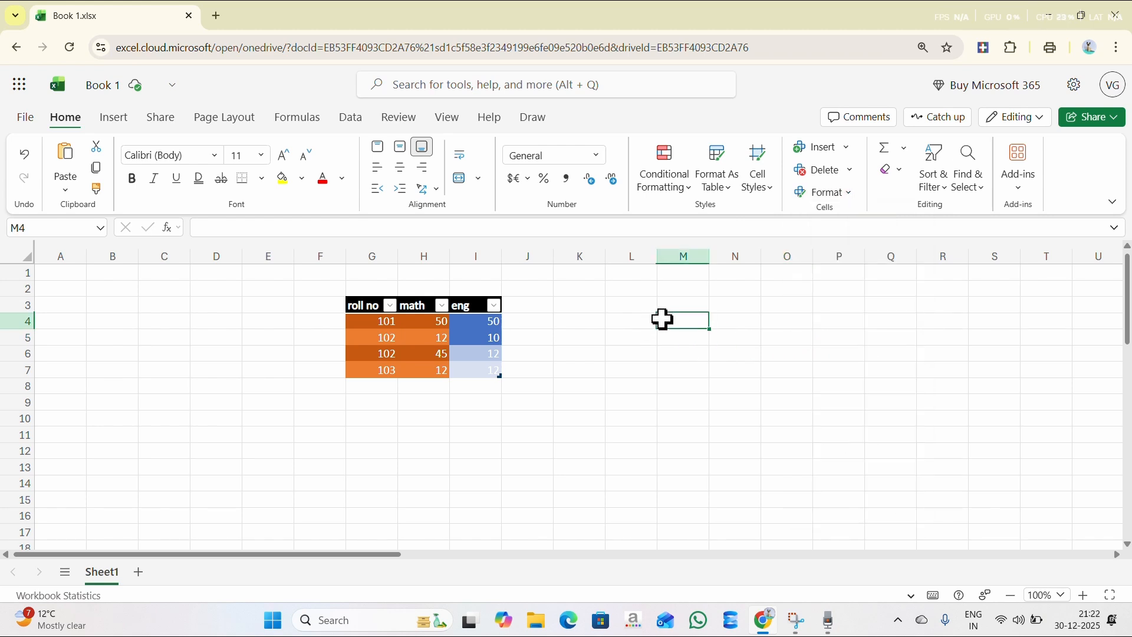
text(12)
click(720, 368)
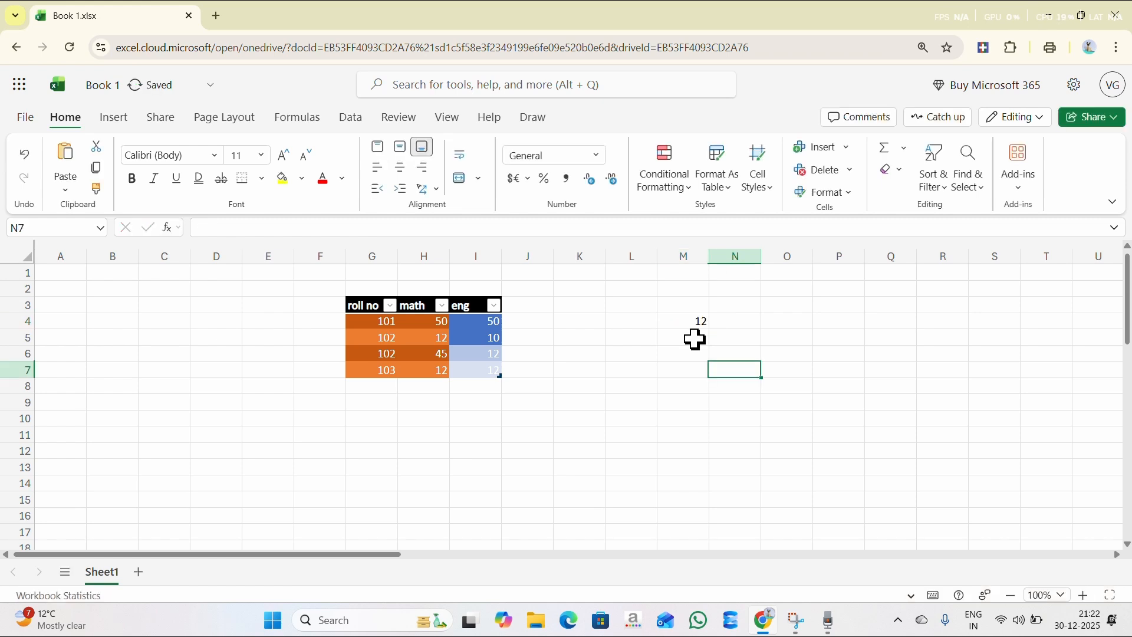
Step: Set the height of row 4 to 25 in default units, starting from cell M4
click(697, 323)
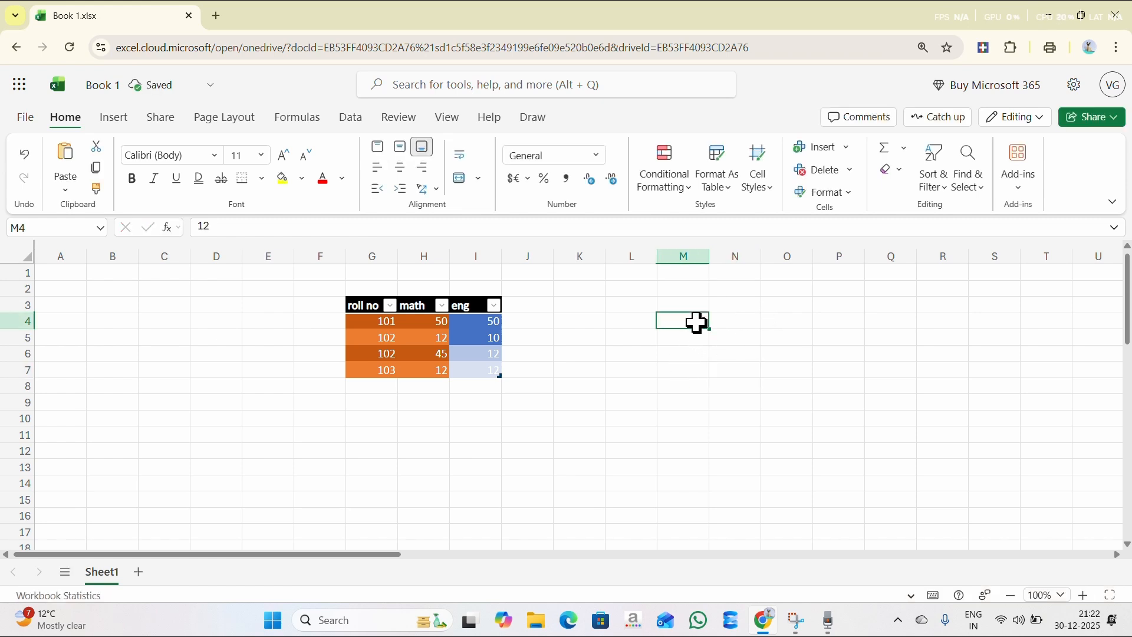
click(849, 195)
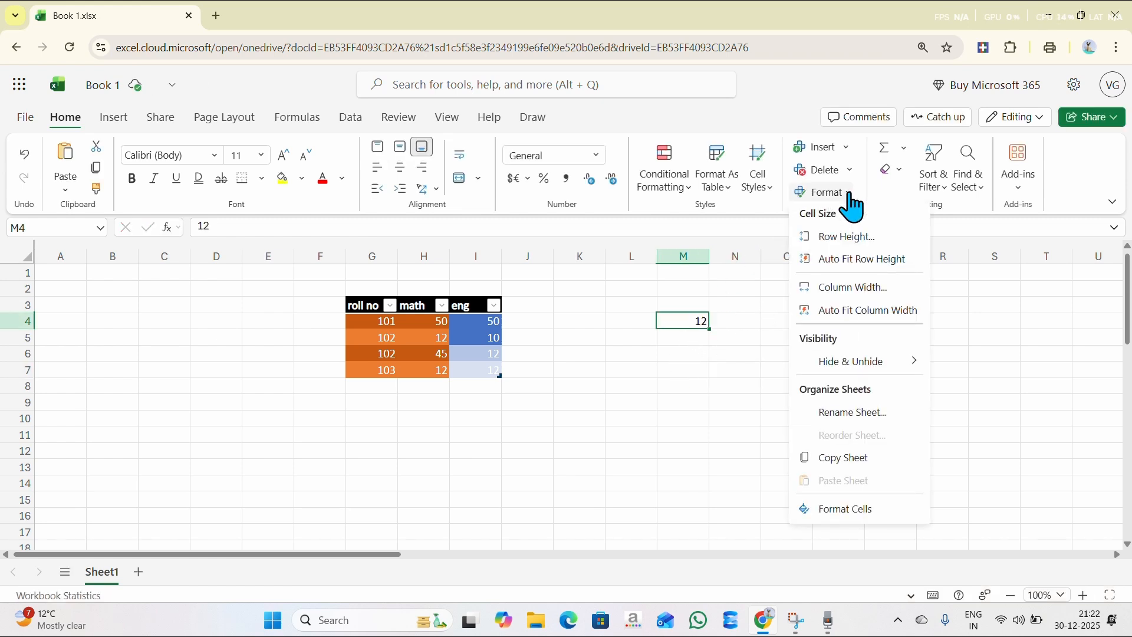
click(885, 243)
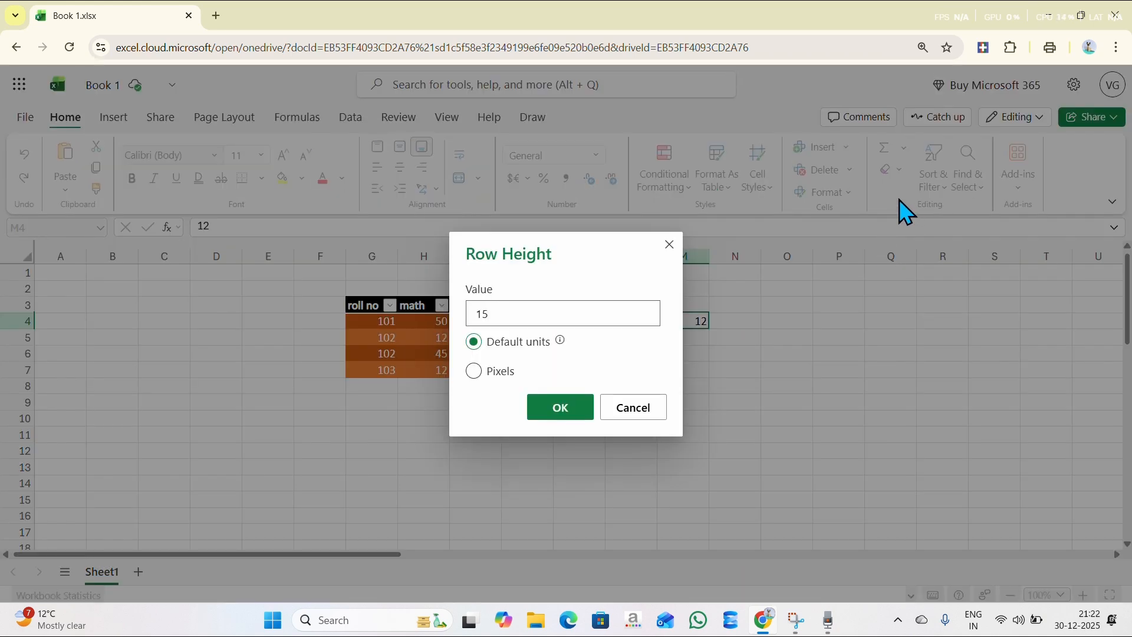
drag(536, 252, 429, 240)
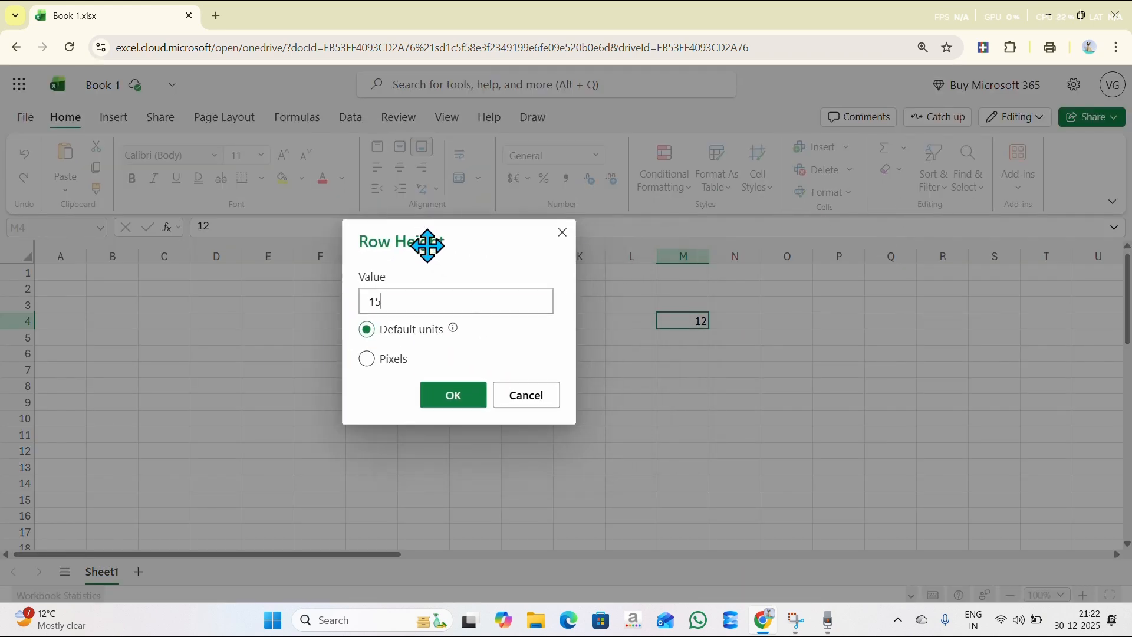
drag(404, 303, 353, 302)
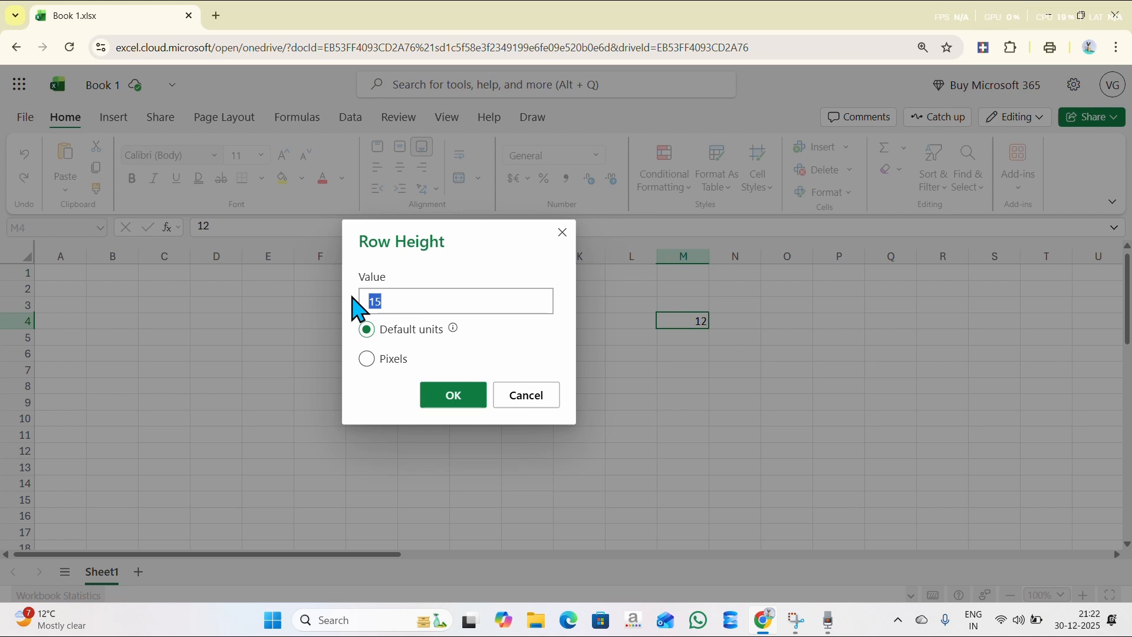
text(25)
key(Return)
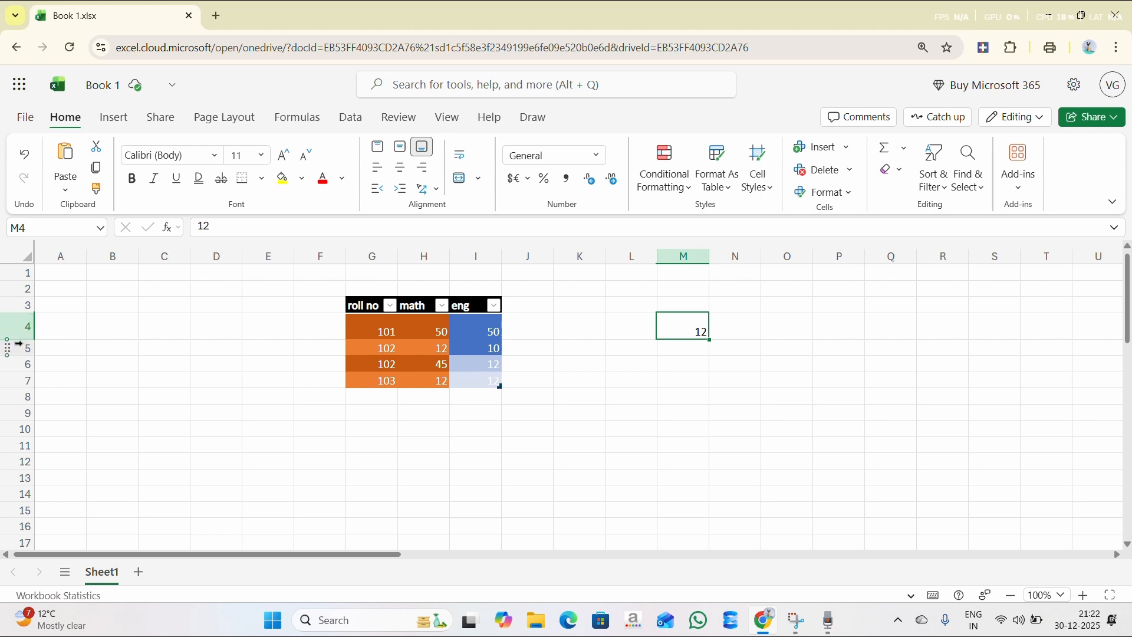
Step: Stretch row 4 by hand to several times the height of a standard row
drag(23, 340, 22, 390)
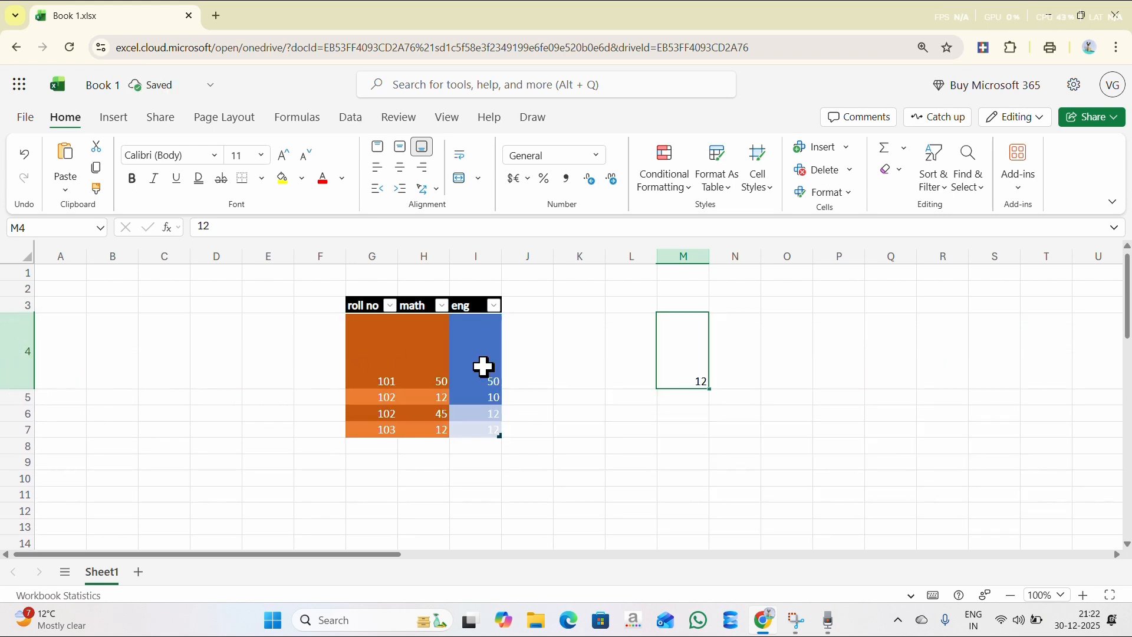
click(697, 308)
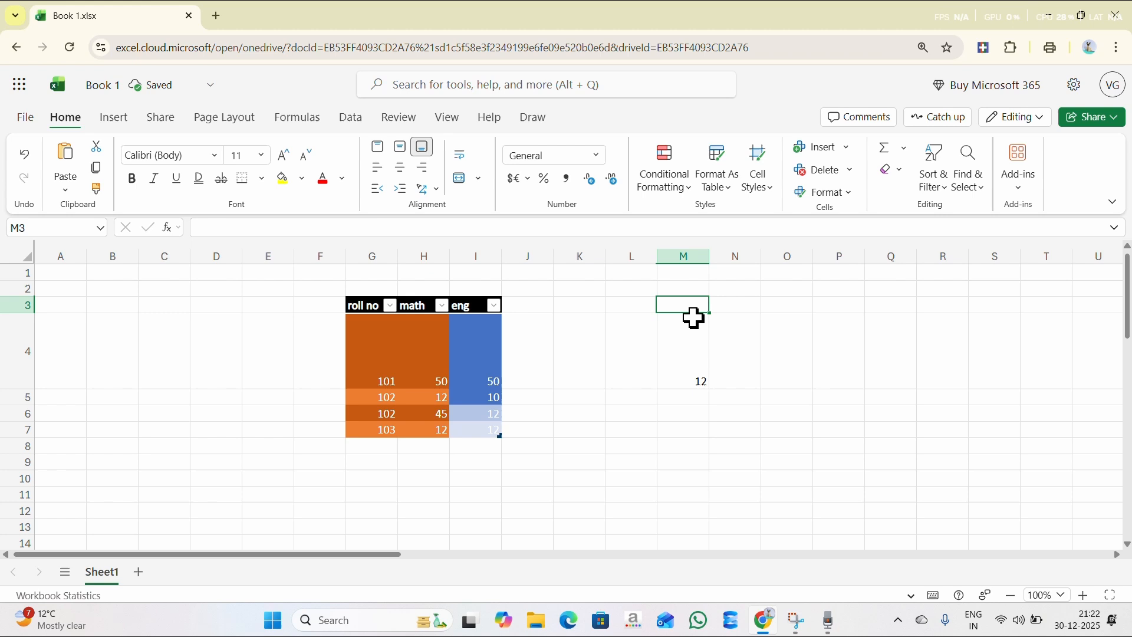
click(728, 426)
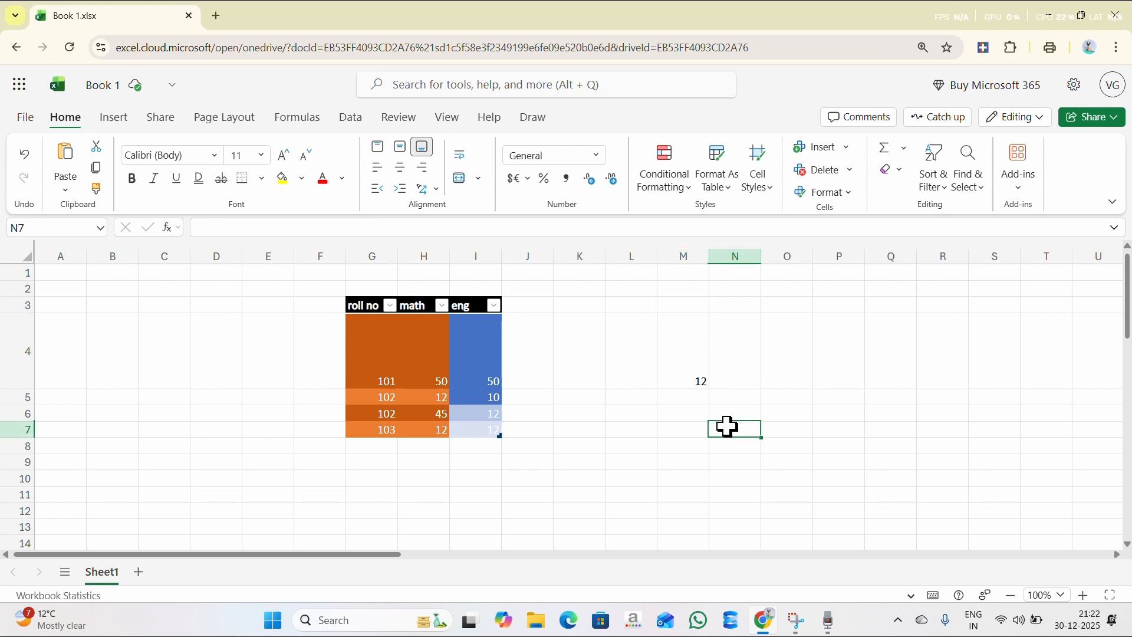
Step: Auto-fit the height of row 4 to its contents with cell M4 selected
click(679, 359)
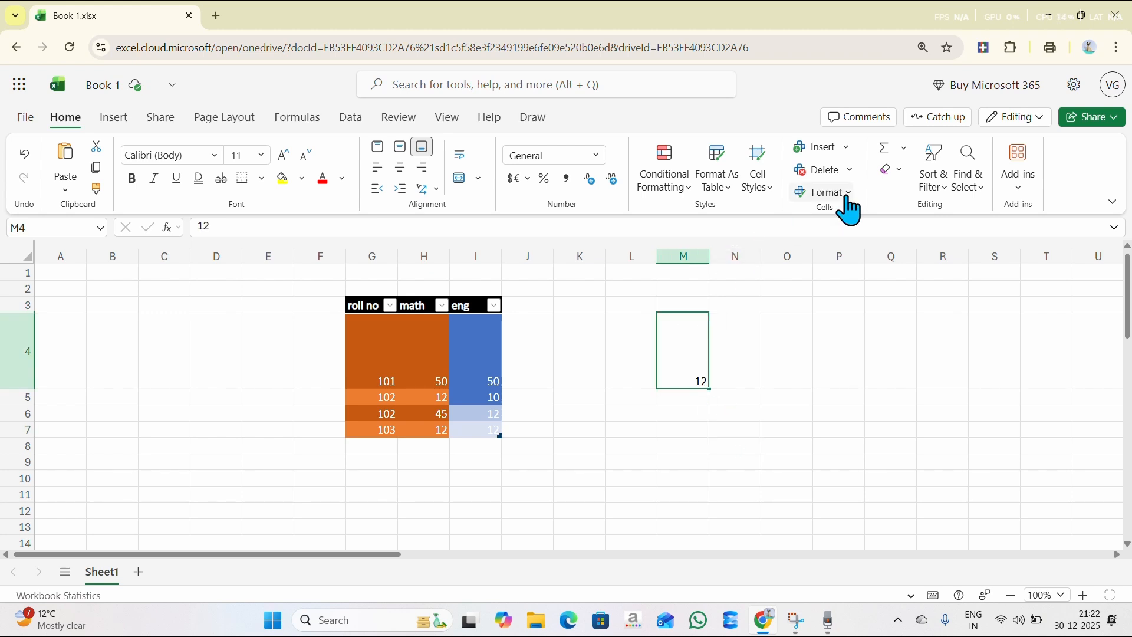
click(823, 194)
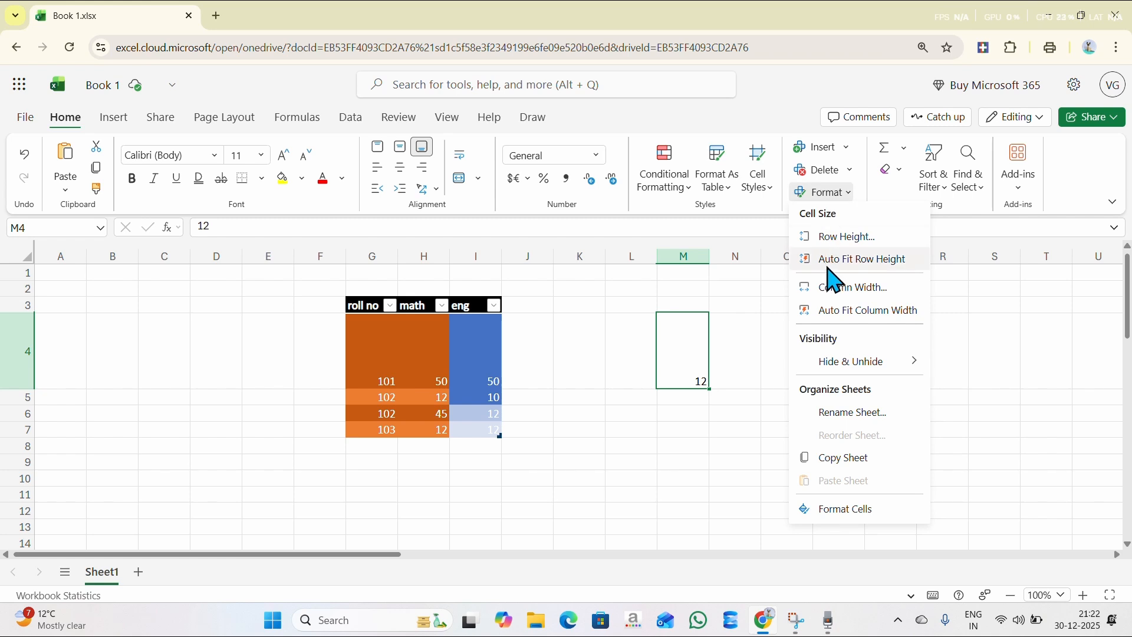
click(883, 263)
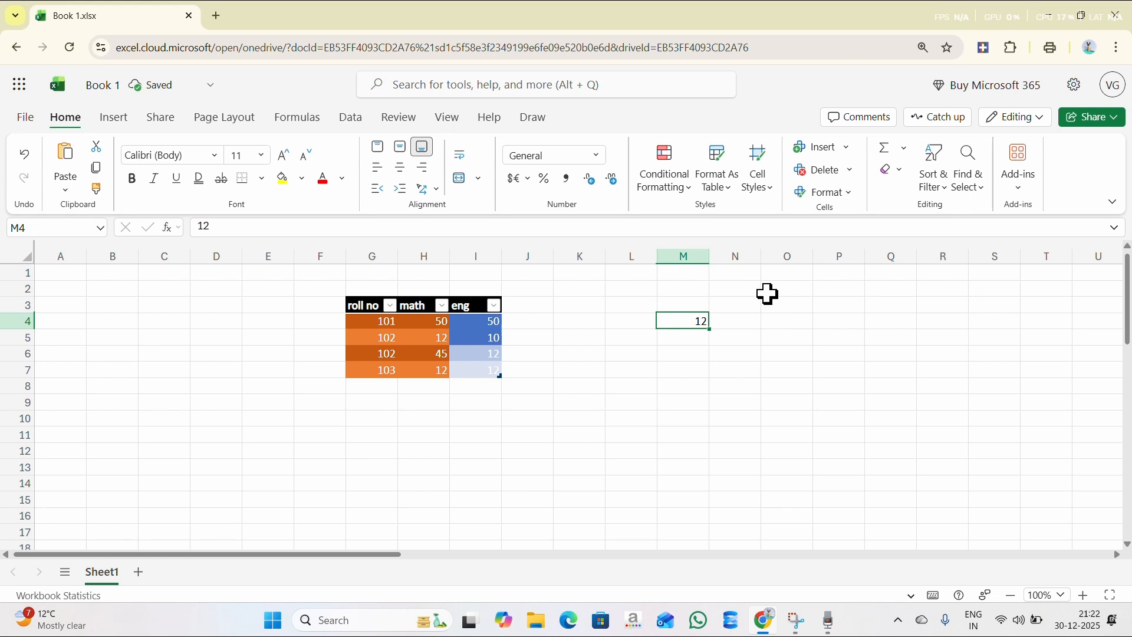
Step: Set the width of column M to 10.45 in default units and widen it a little further by hand
click(850, 192)
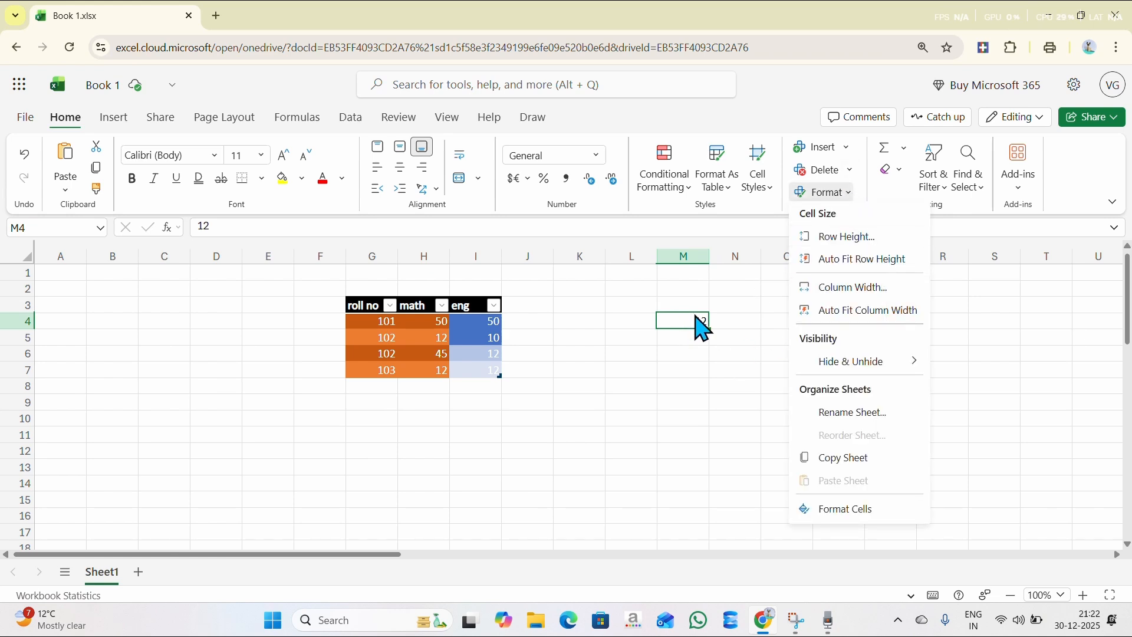
click(849, 288)
drag(596, 253, 462, 240)
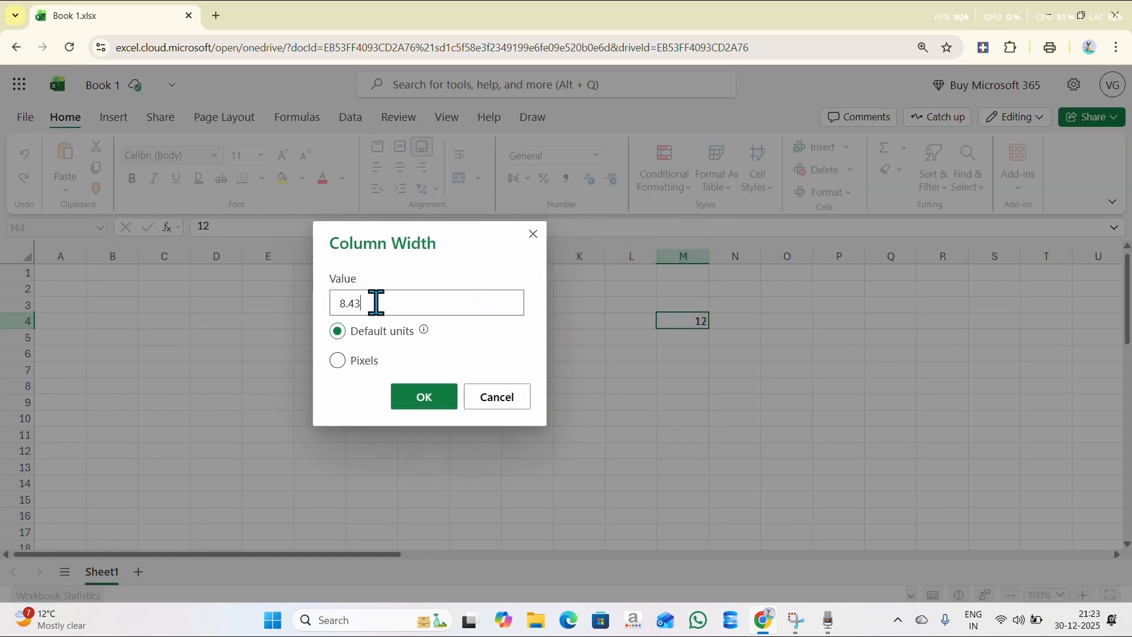
drag(369, 303, 331, 304)
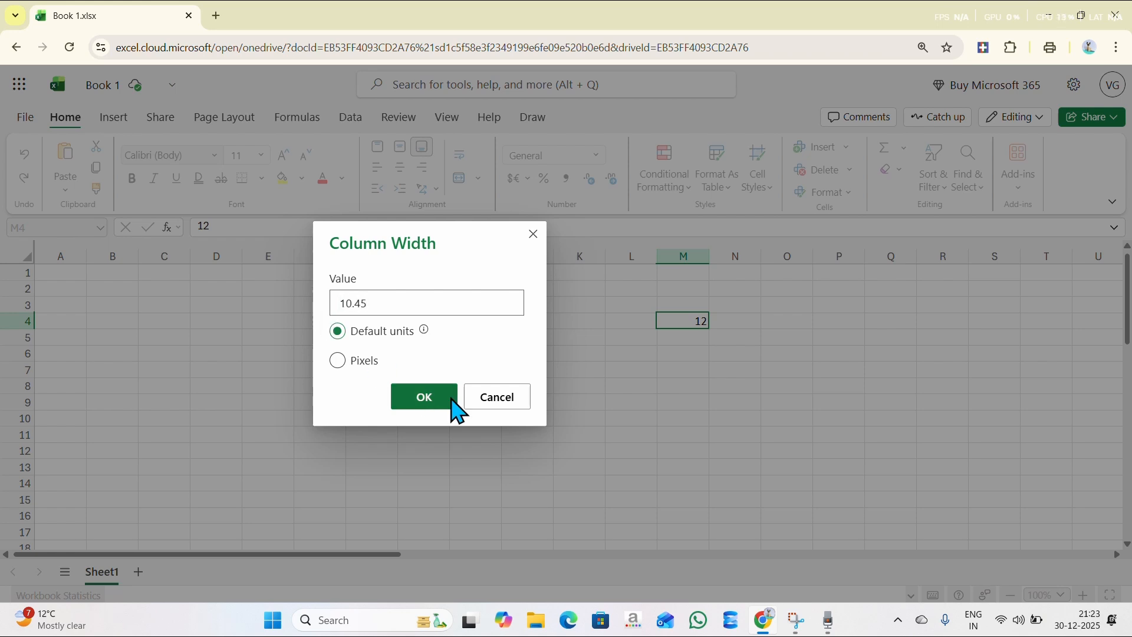
click(337, 361)
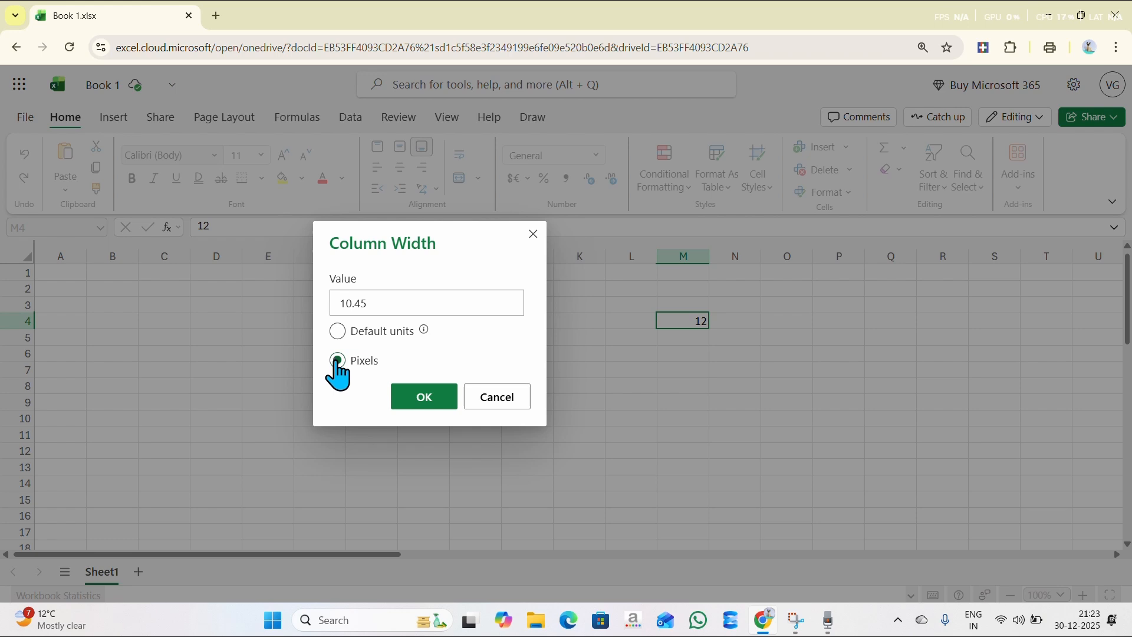
click(337, 332)
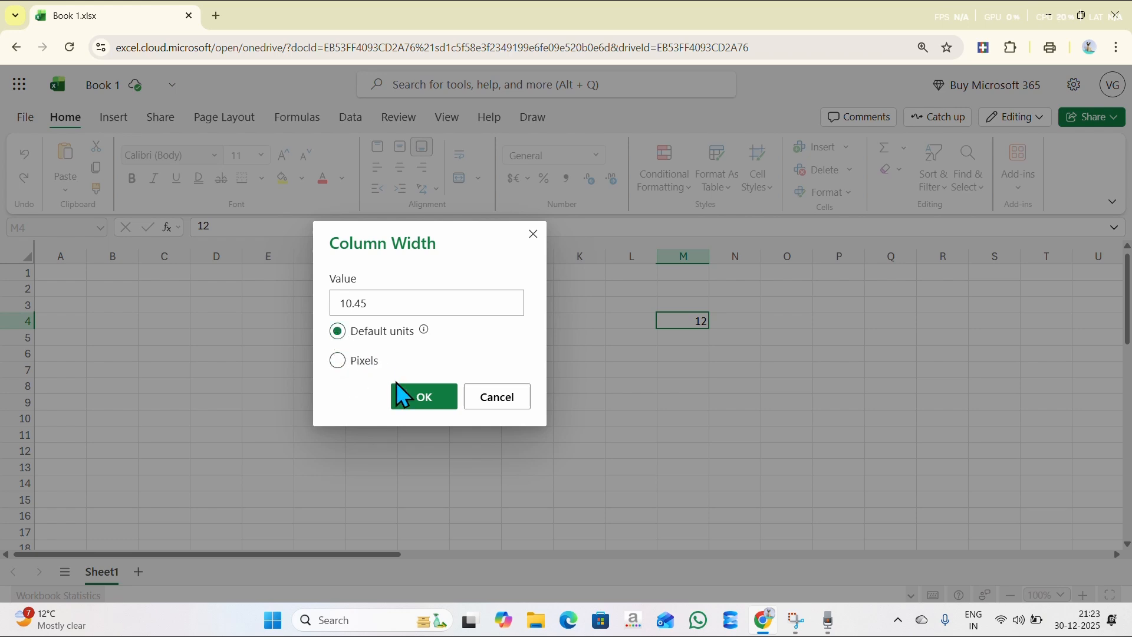
click(413, 396)
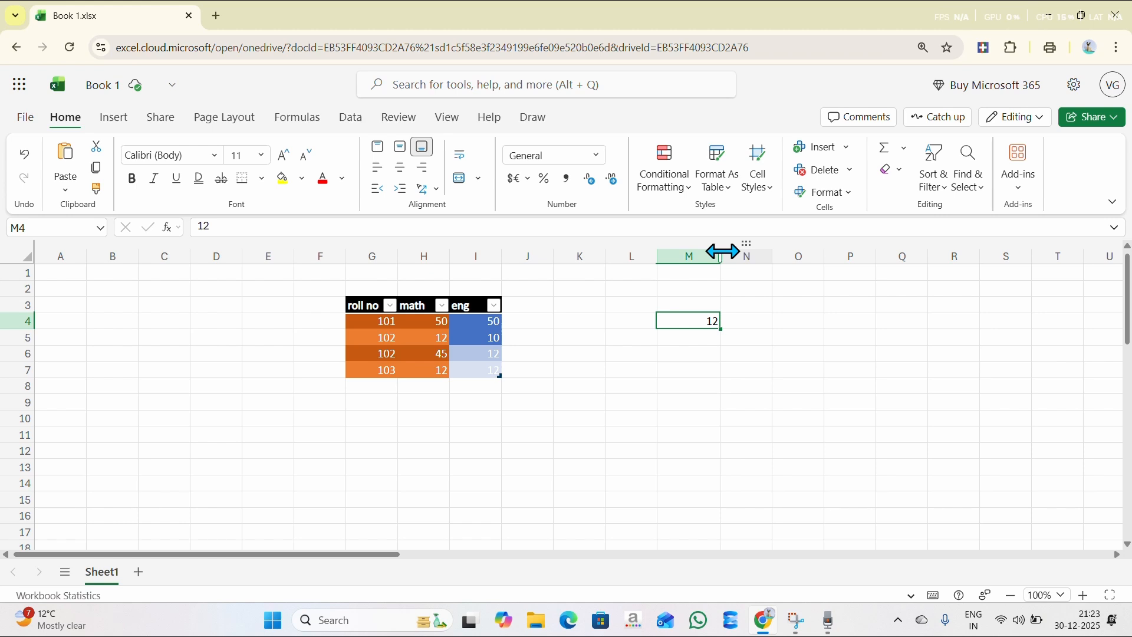
mouse_move(723, 251)
mouse_down()
mouse_move(696, 253)
mouse_move(738, 252)
mouse_up()
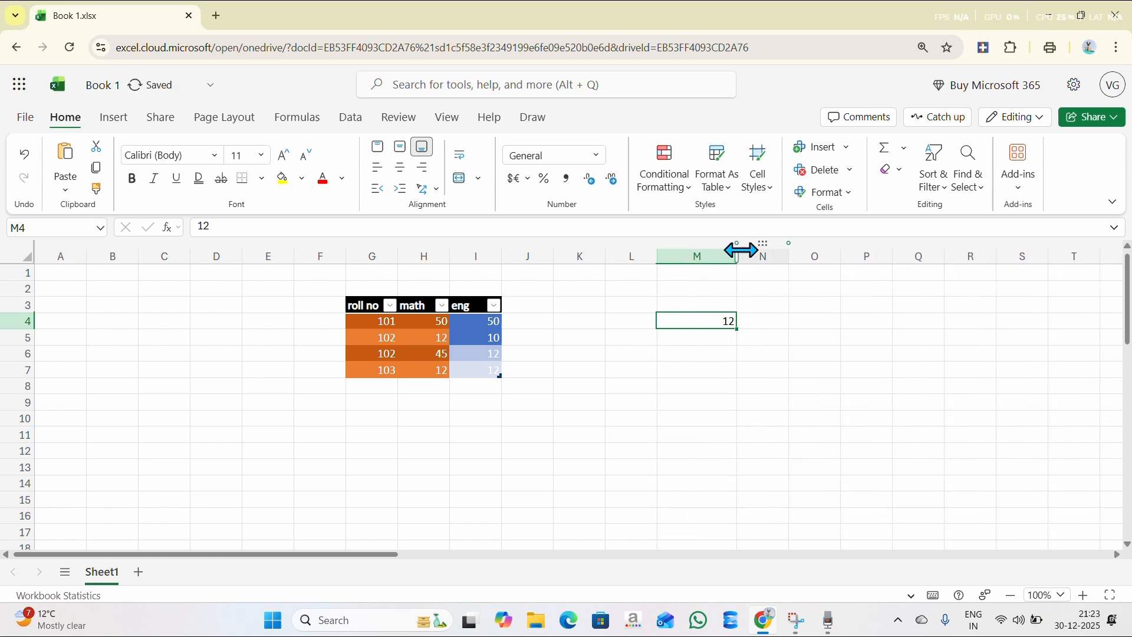
Step: Auto-fit the width of column M to its contents and widen it slightly by hand
click(853, 210)
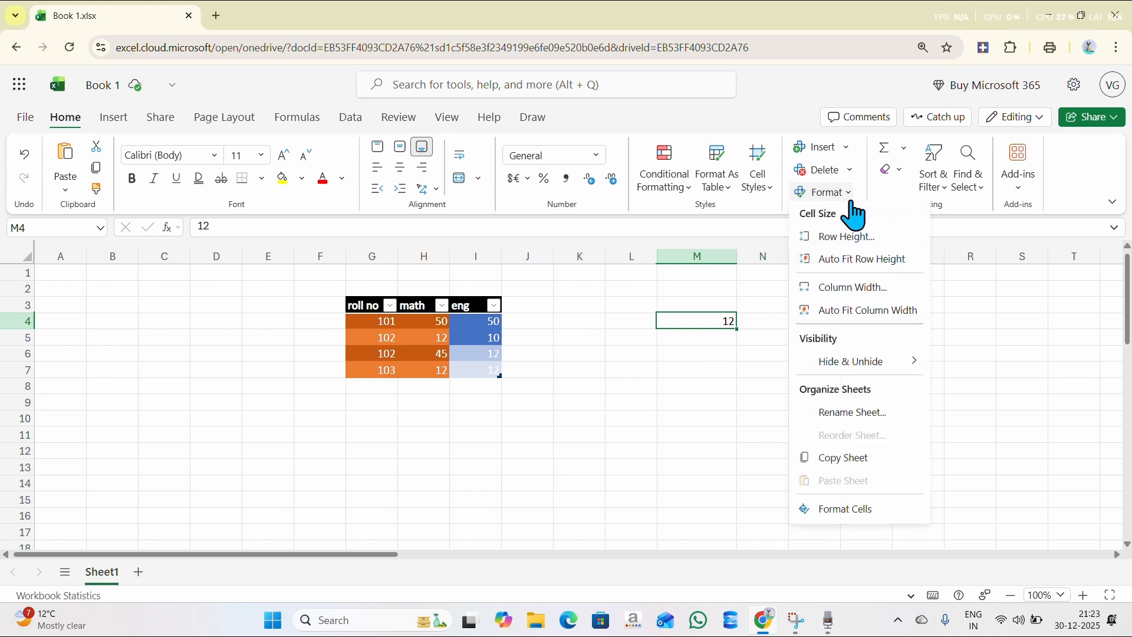
click(856, 312)
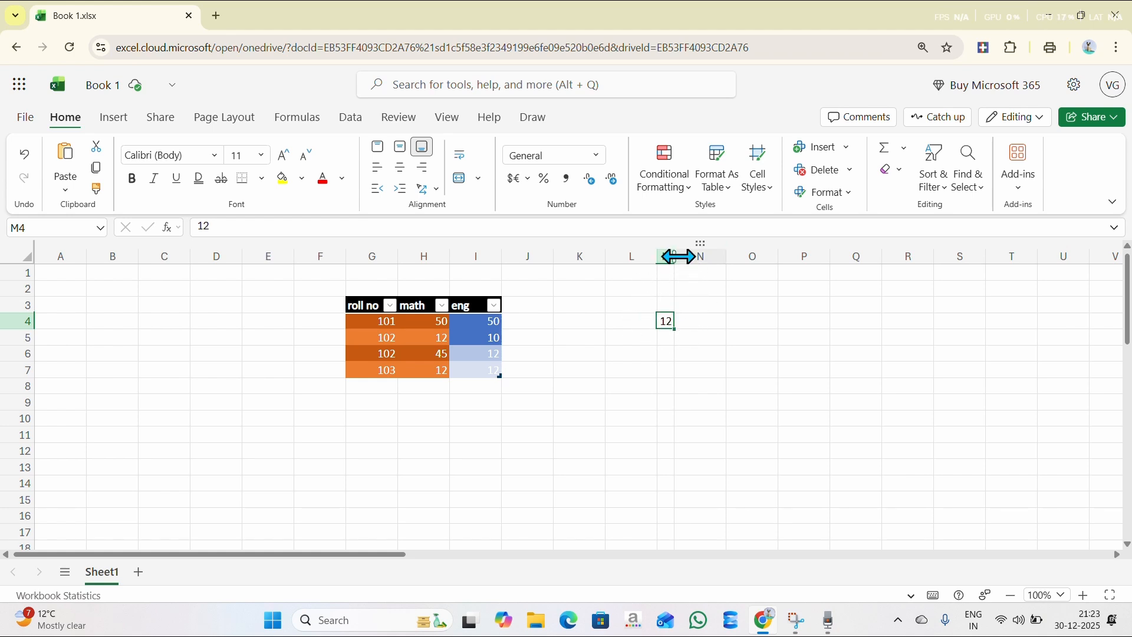
drag(677, 256, 698, 253)
click(845, 197)
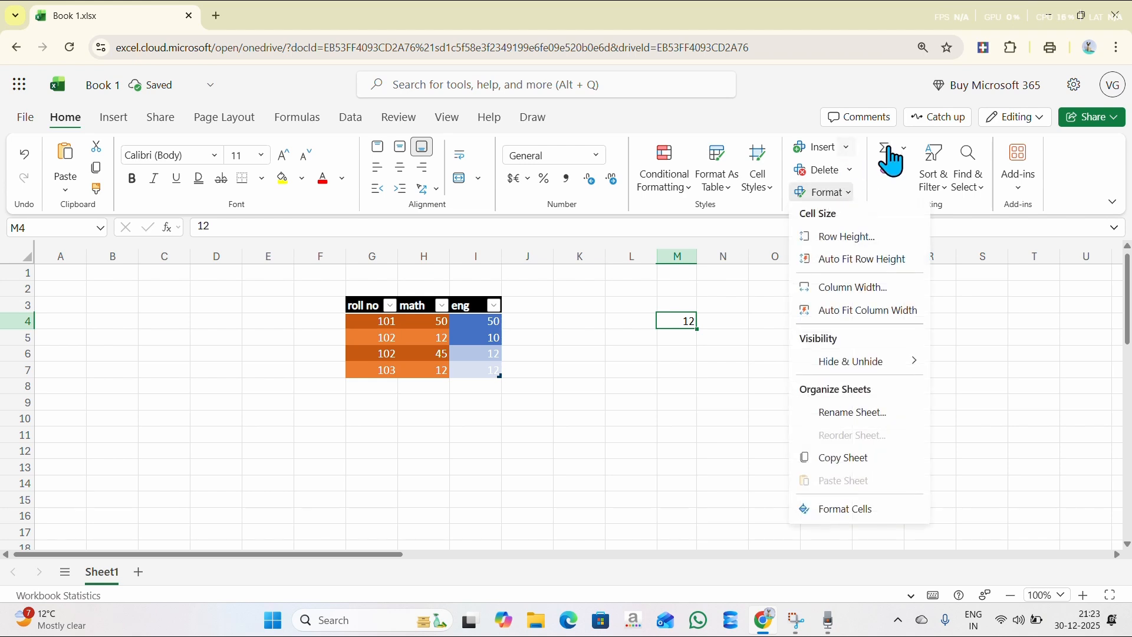
mouse_move(896, 367)
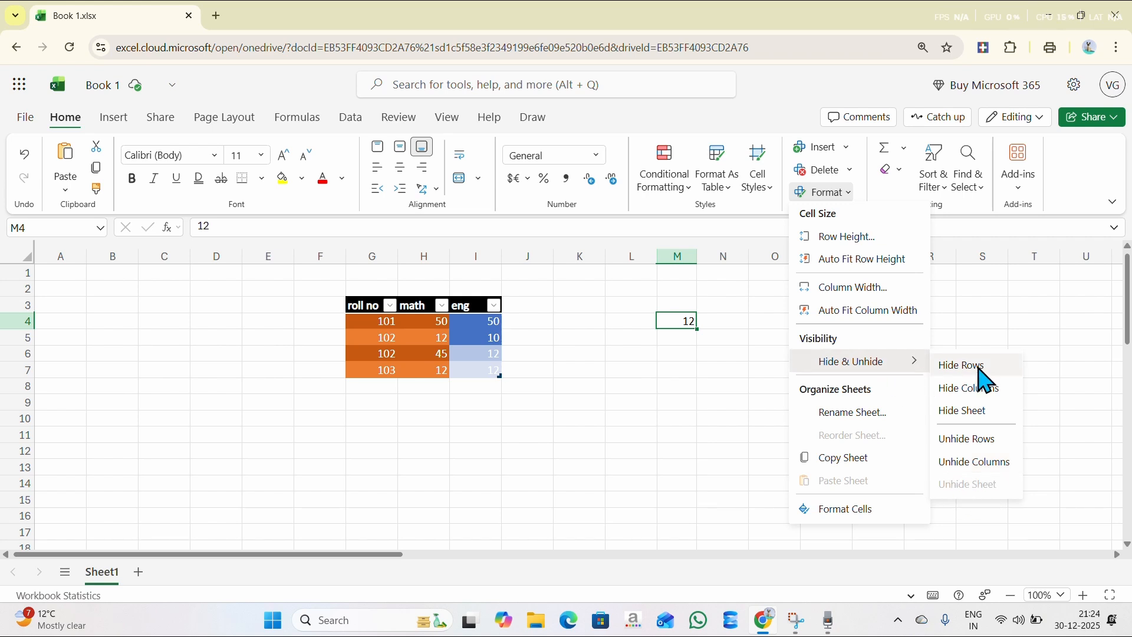
click(591, 417)
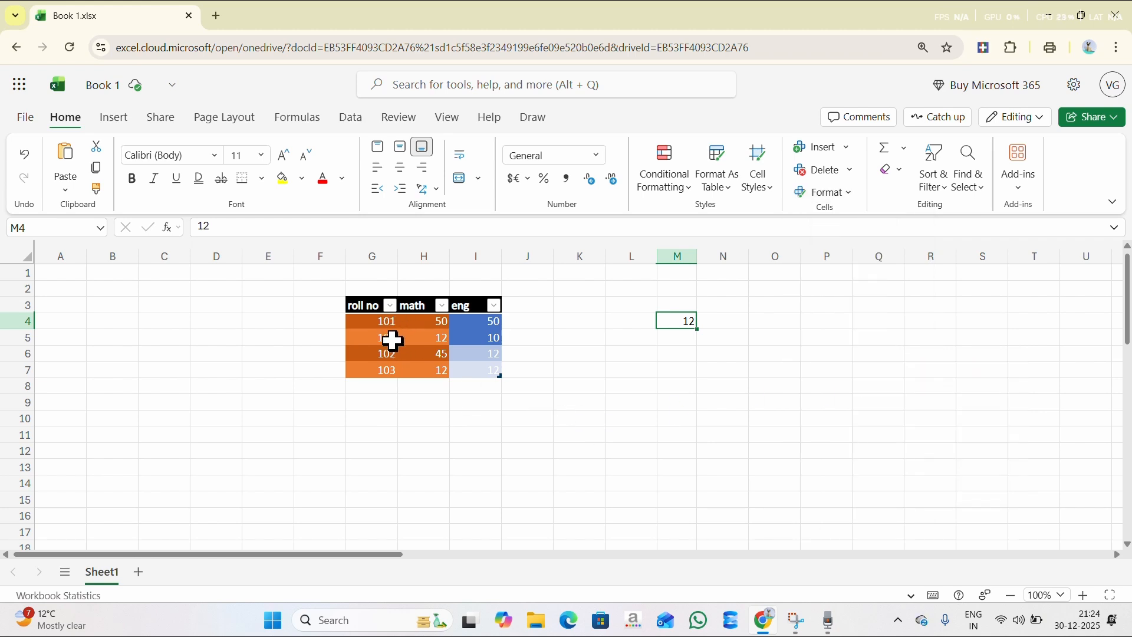
click(383, 354)
drag(580, 371, 483, 361)
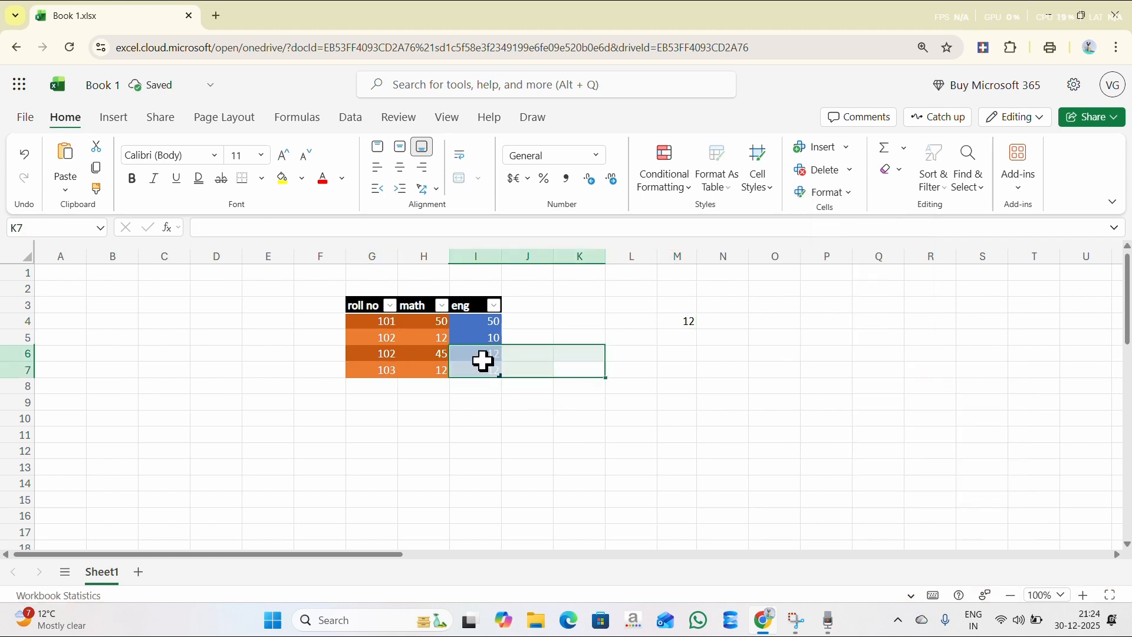
click(442, 420)
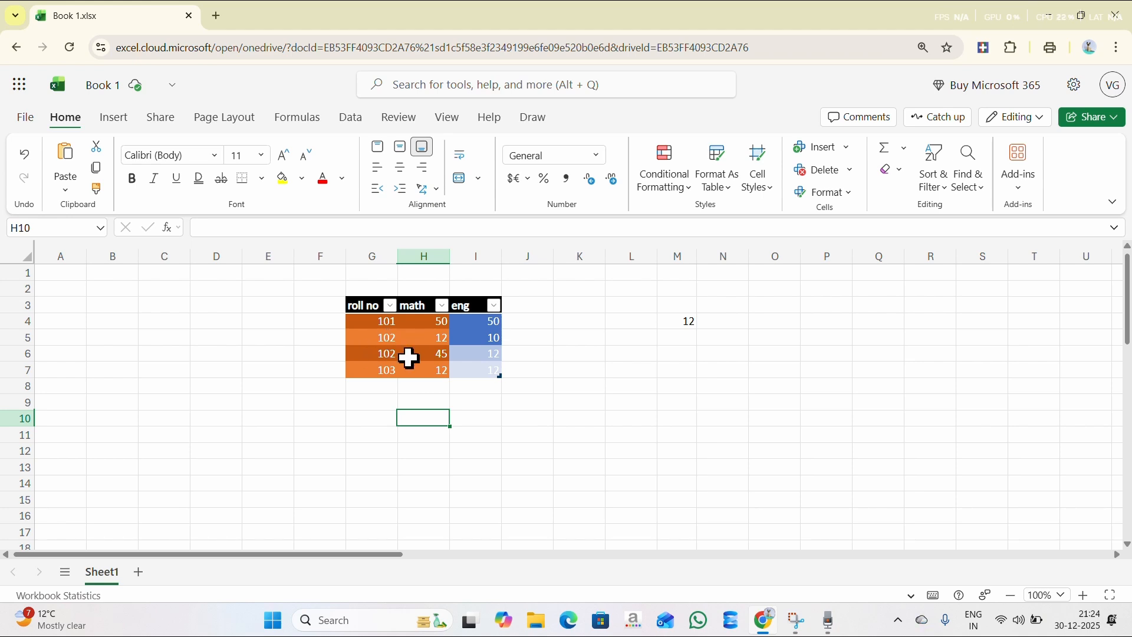
Step: Hide sheet row 6, the second row with roll no 102, from its roll no cell
click(375, 356)
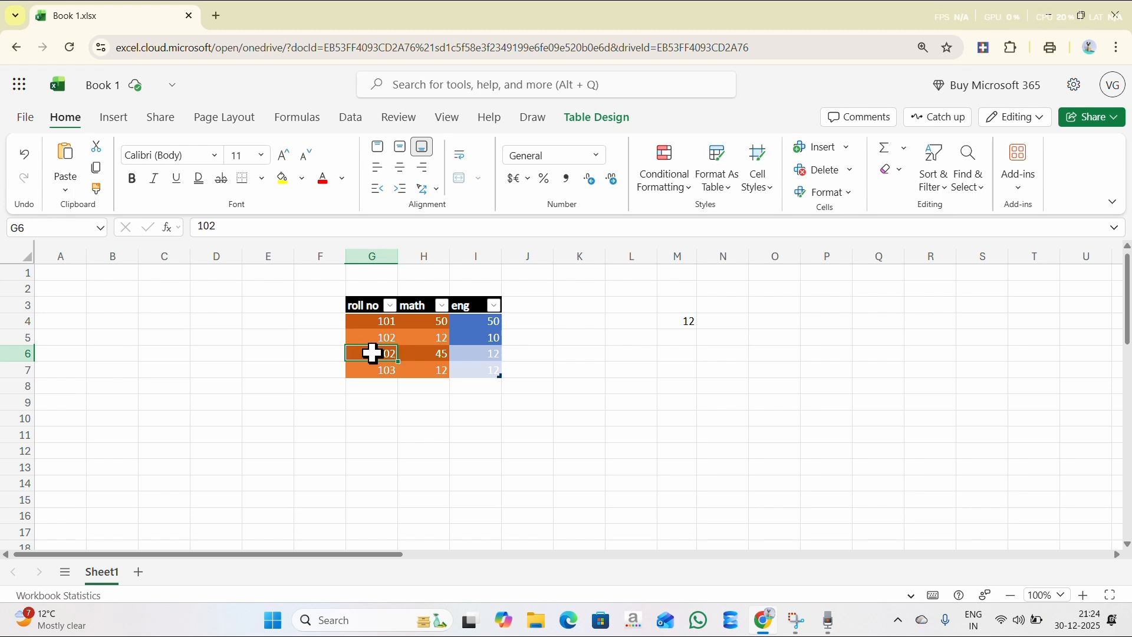
click(851, 197)
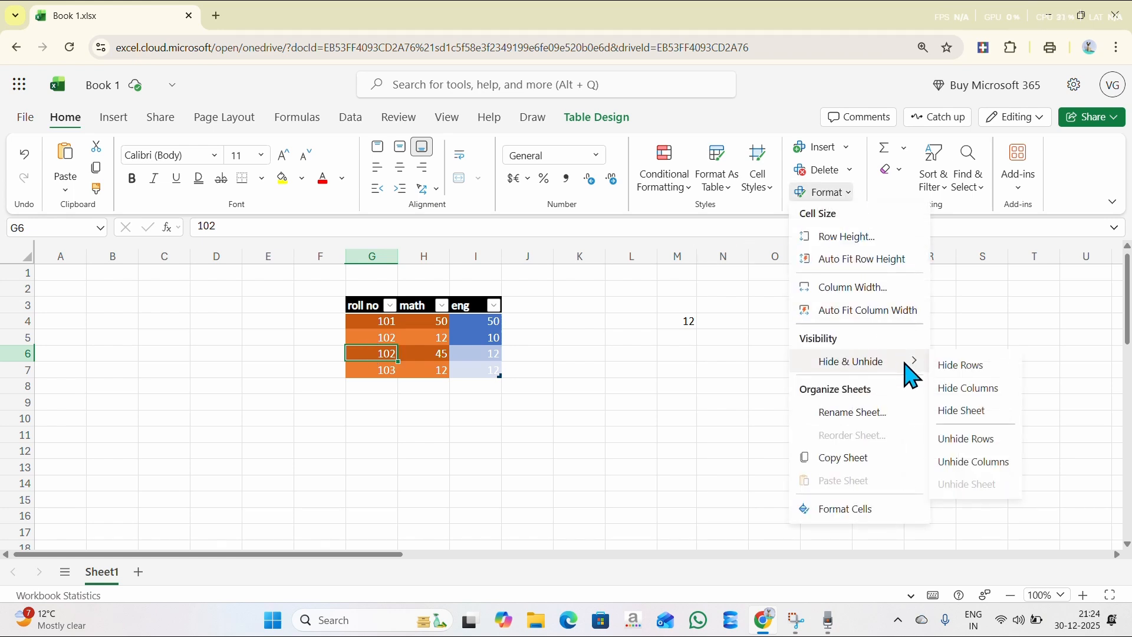
click(956, 368)
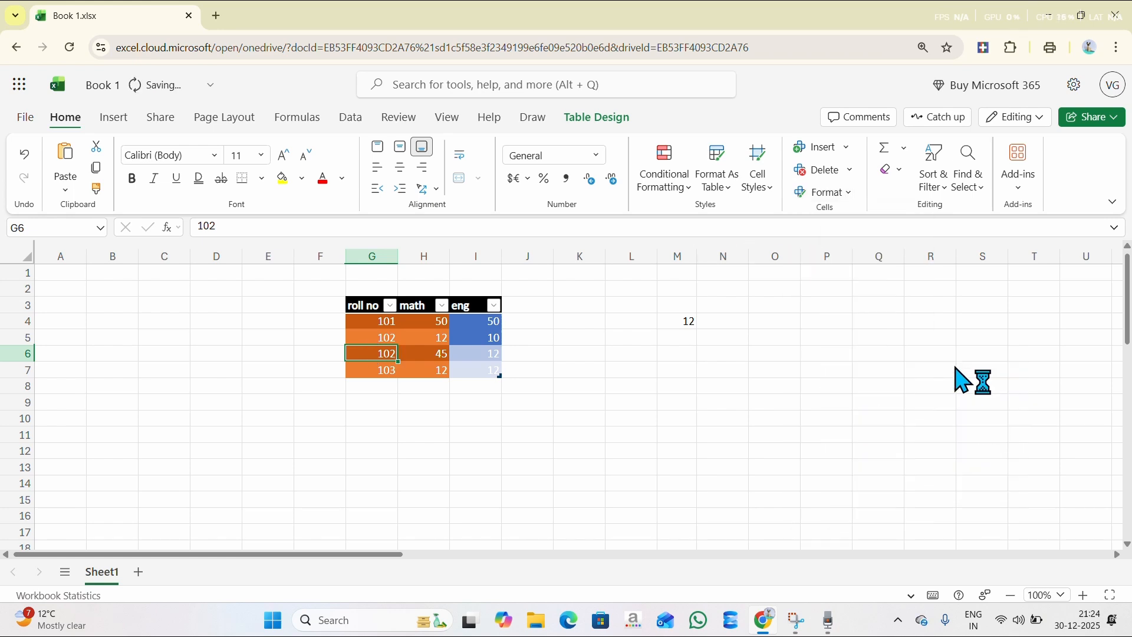
Step: Unhide sheet row 6, the hidden row between rows 5 and 7 of the marks table
click(422, 414)
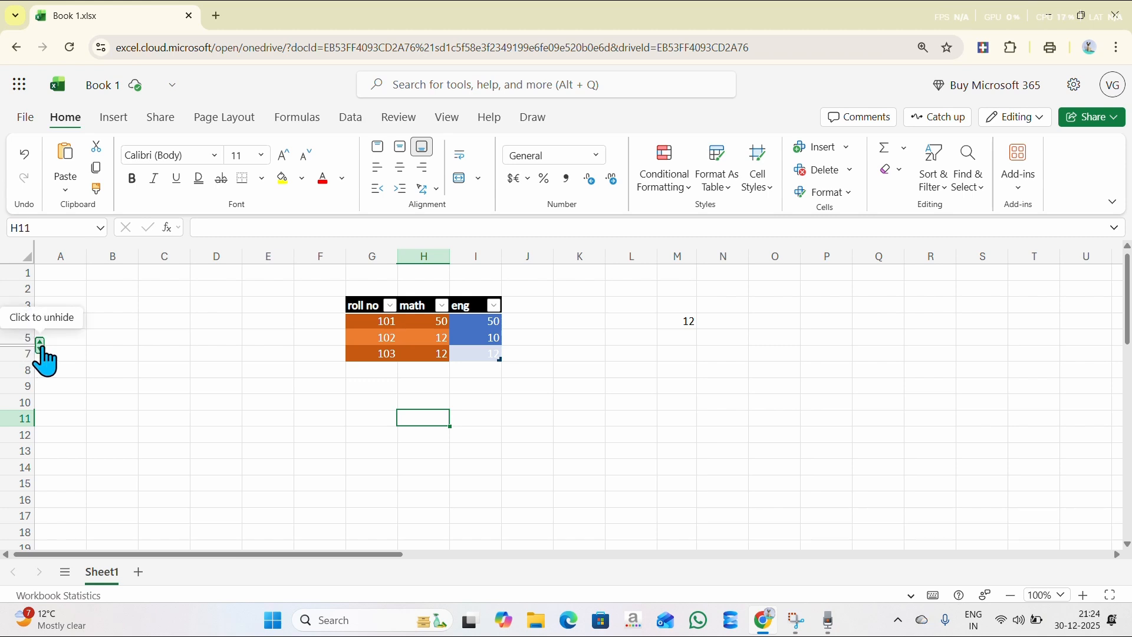
click(40, 343)
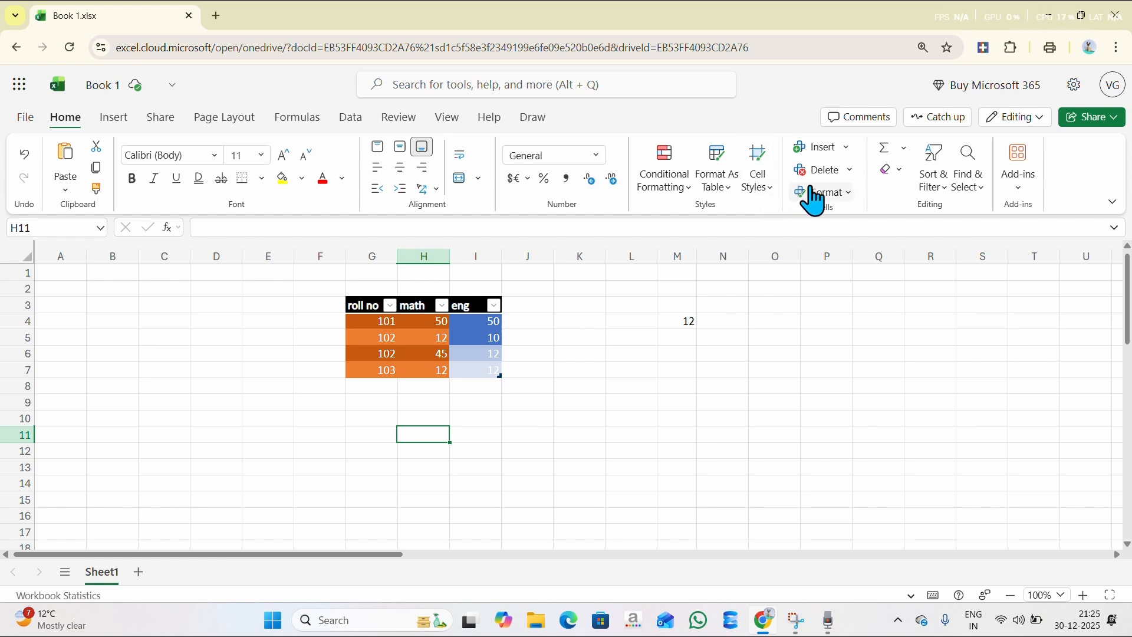
Step: Hide column I, the eng column of the marks table, from its header cell I3
click(848, 195)
mouse_move(887, 362)
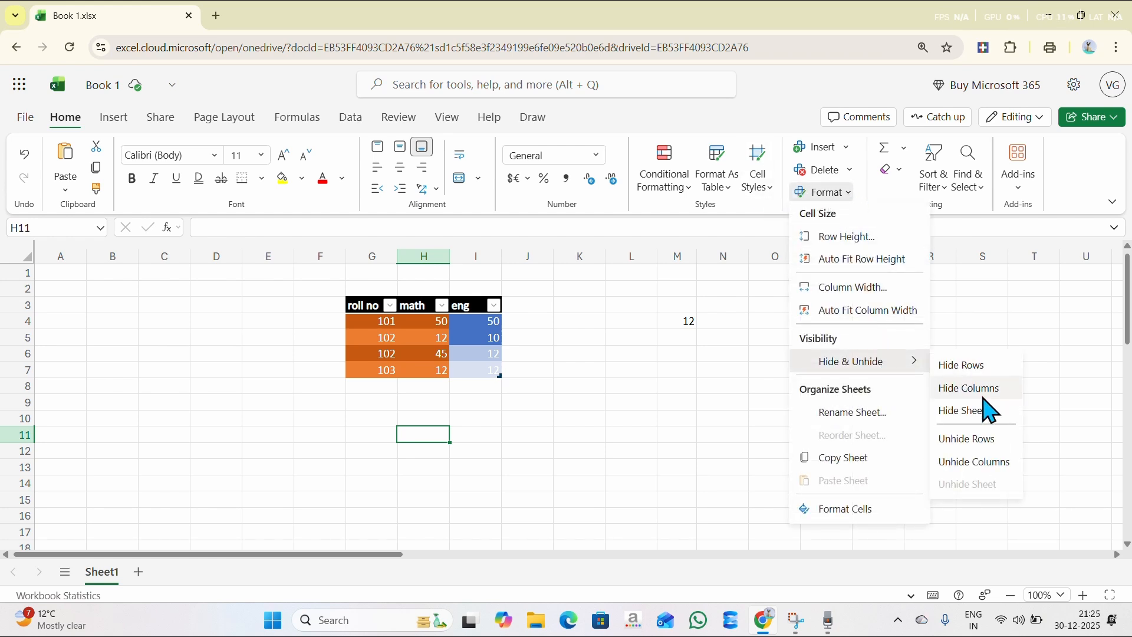
click(478, 311)
click(469, 308)
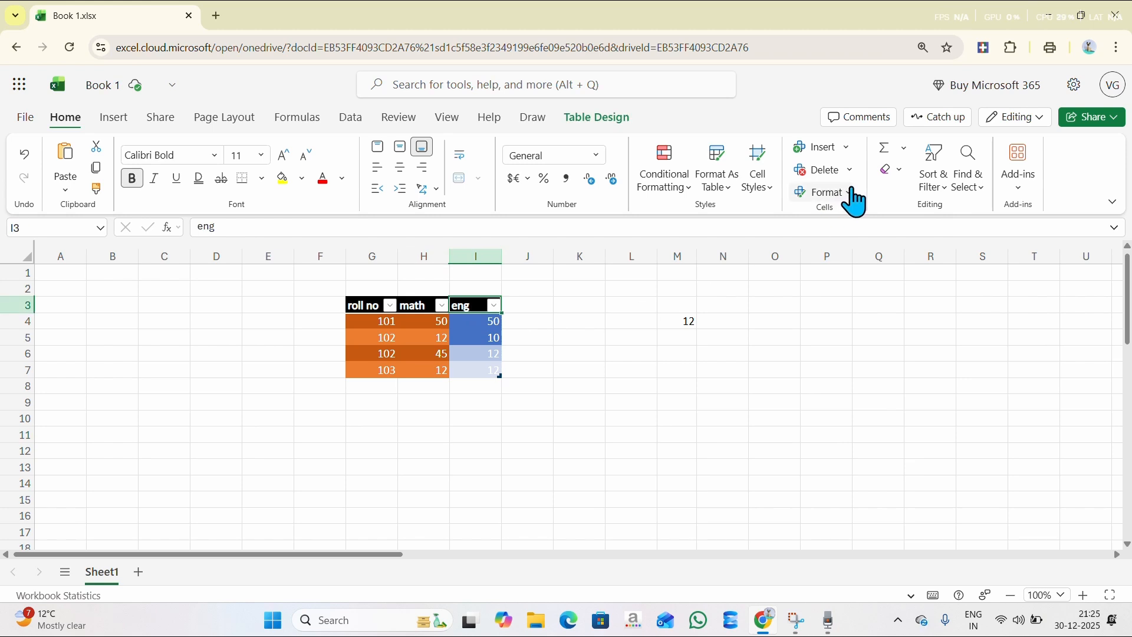
click(852, 198)
mouse_move(894, 367)
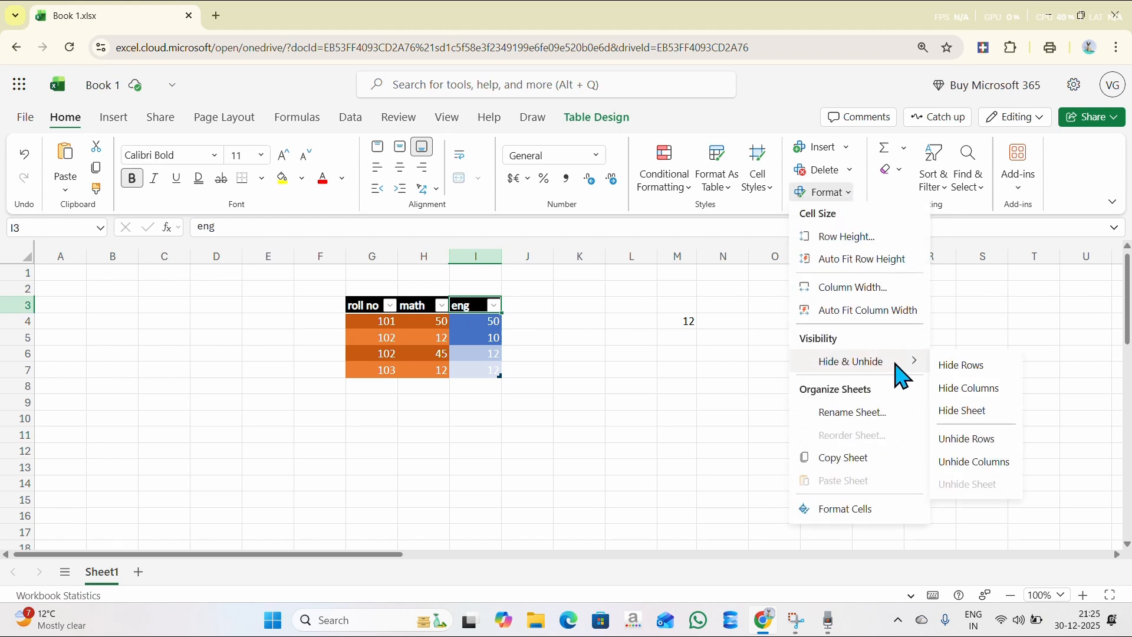
click(998, 385)
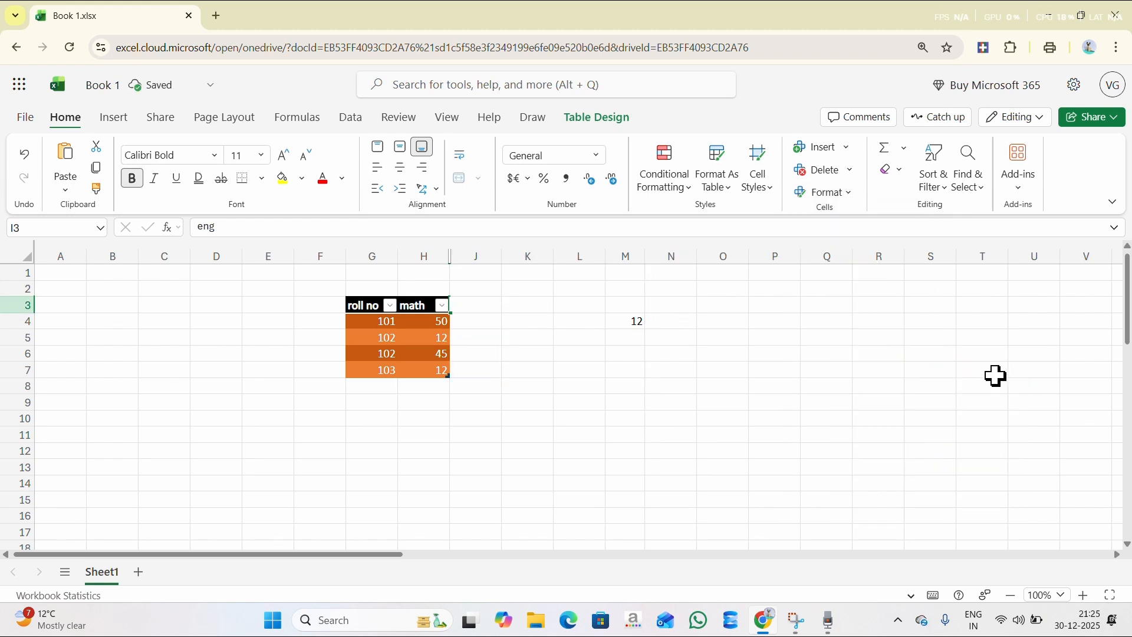
Step: Unhide the eng column with the Unhide Columns command
click(850, 199)
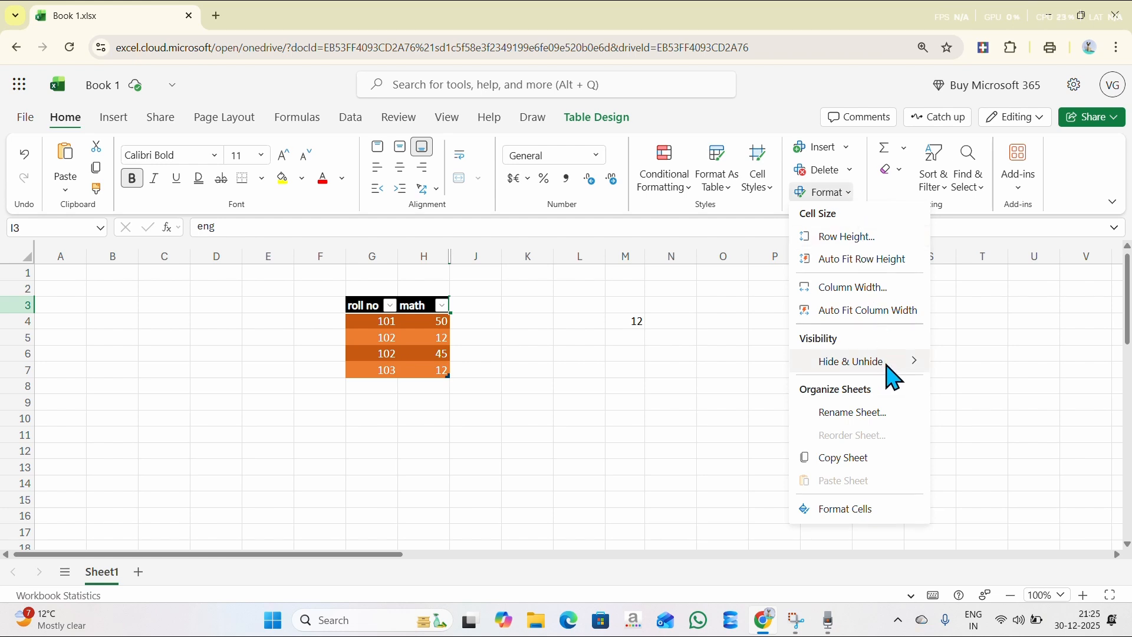
mouse_move(889, 374)
click(1002, 463)
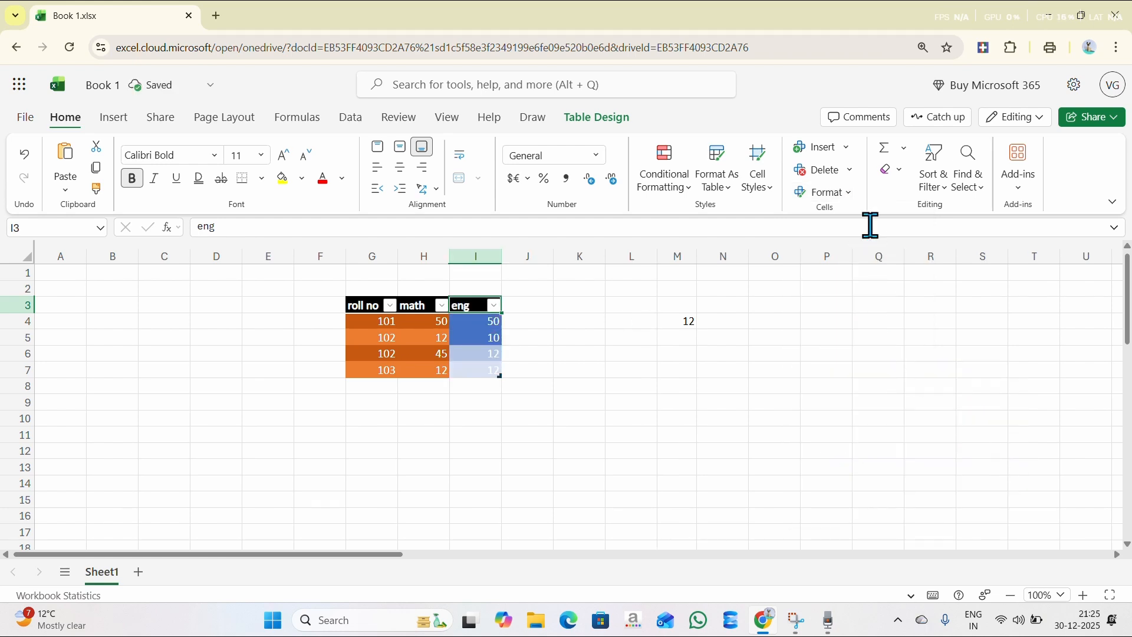
Step: Try to hide Sheet1, the workbook's only sheet, with the Hide Sheet command
click(848, 200)
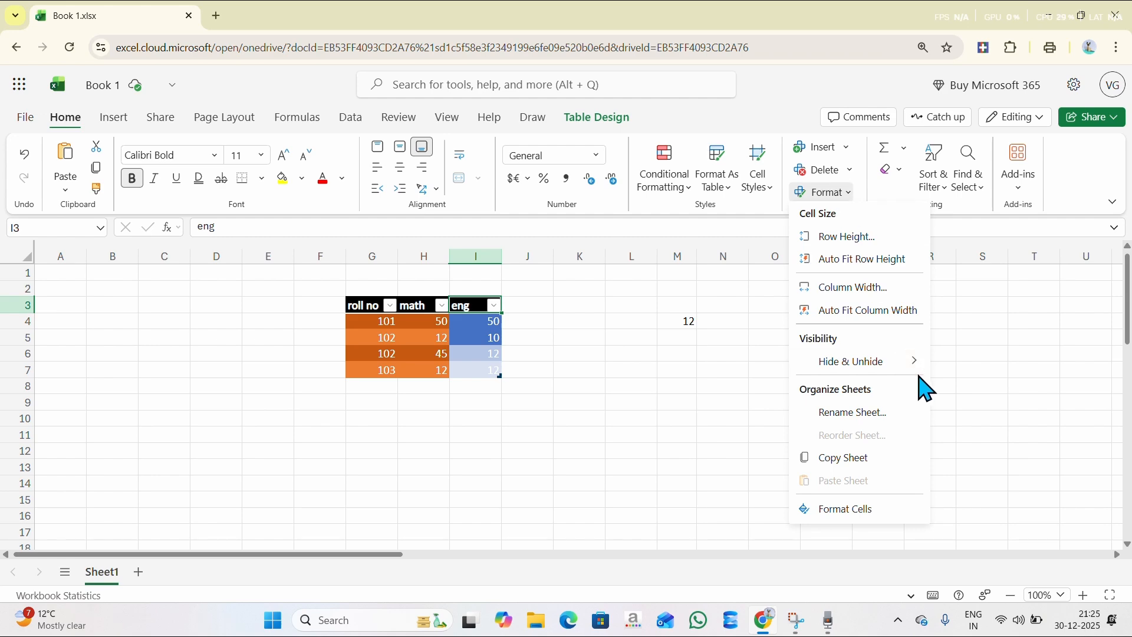
mouse_move(919, 370)
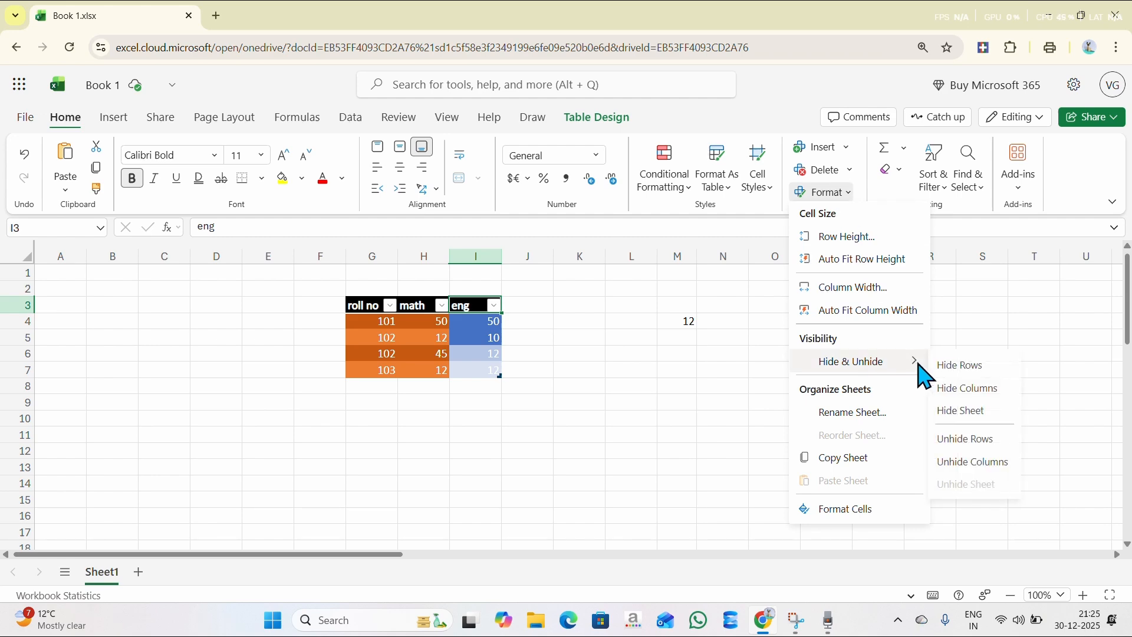
click(1020, 414)
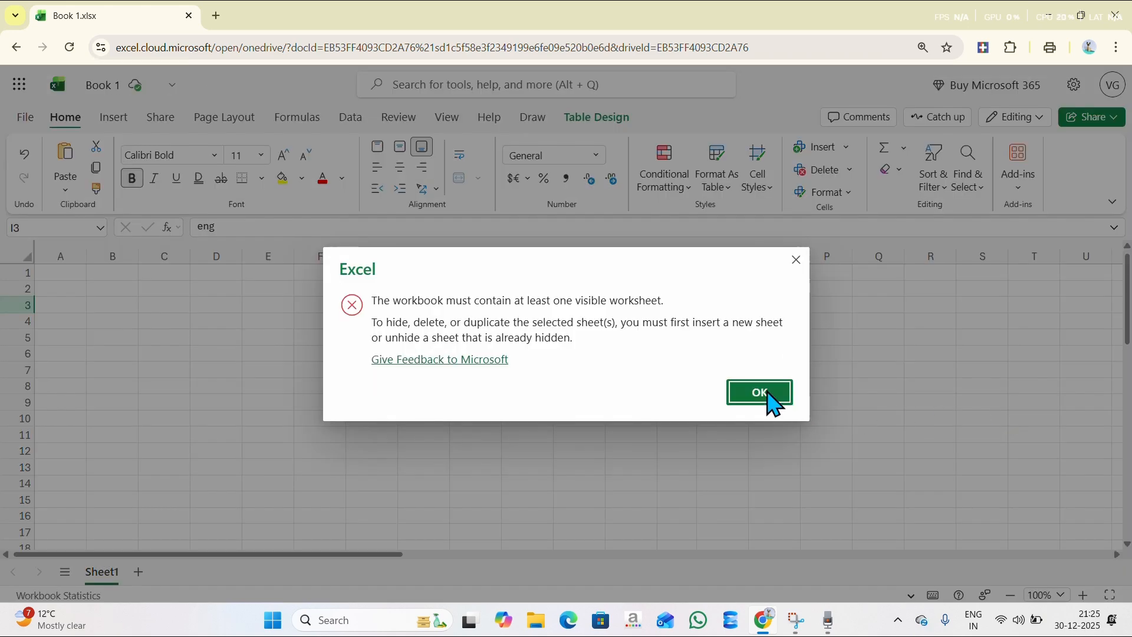
click(759, 393)
Step: Add a second sheet to the workbook and hide Sheet1, which holds the marks table
click(138, 572)
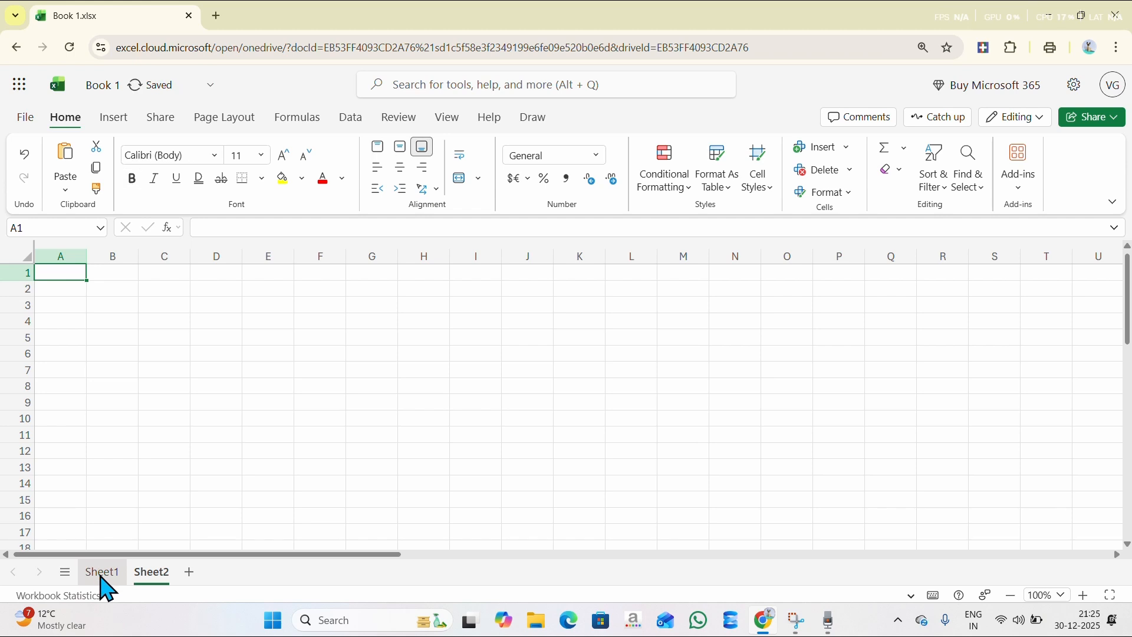
right_click(101, 577)
click(70, 494)
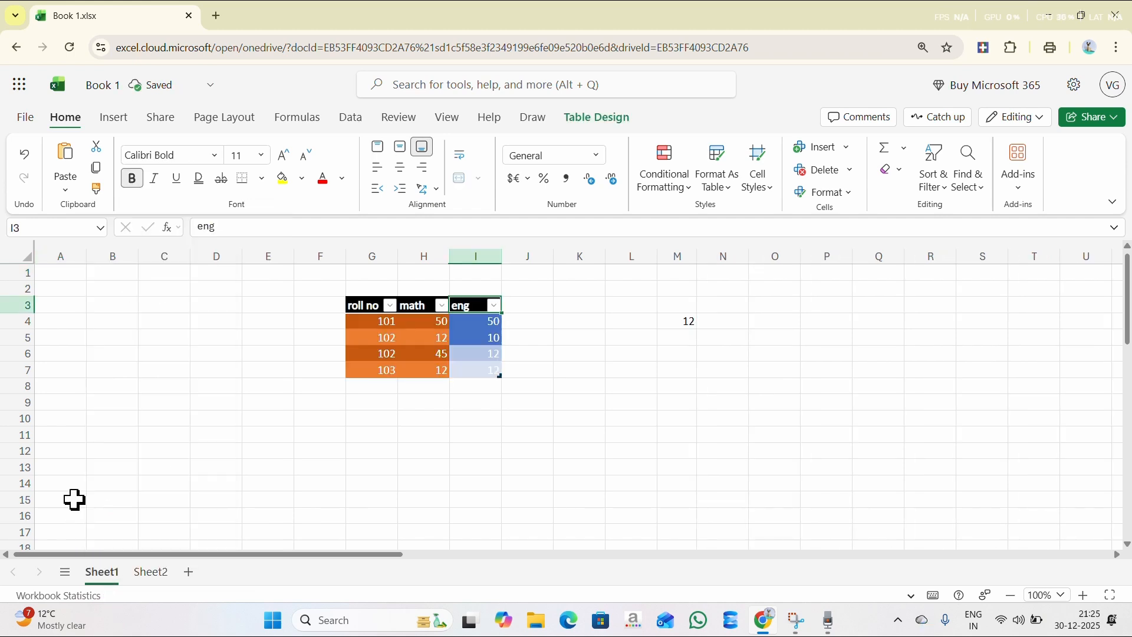
right_click(96, 572)
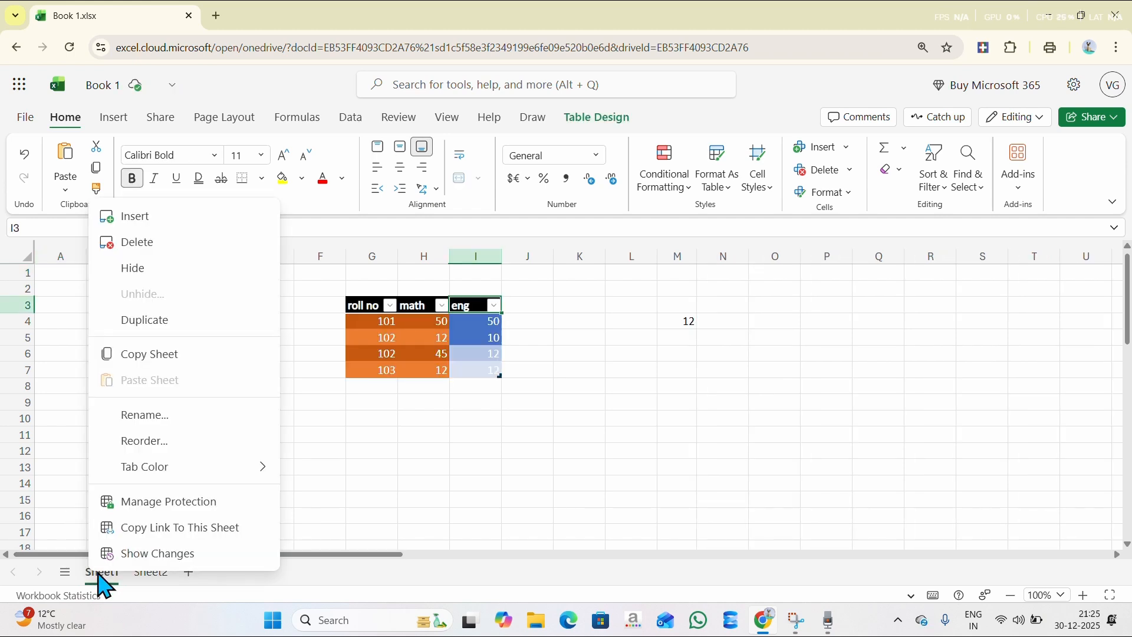
click(165, 269)
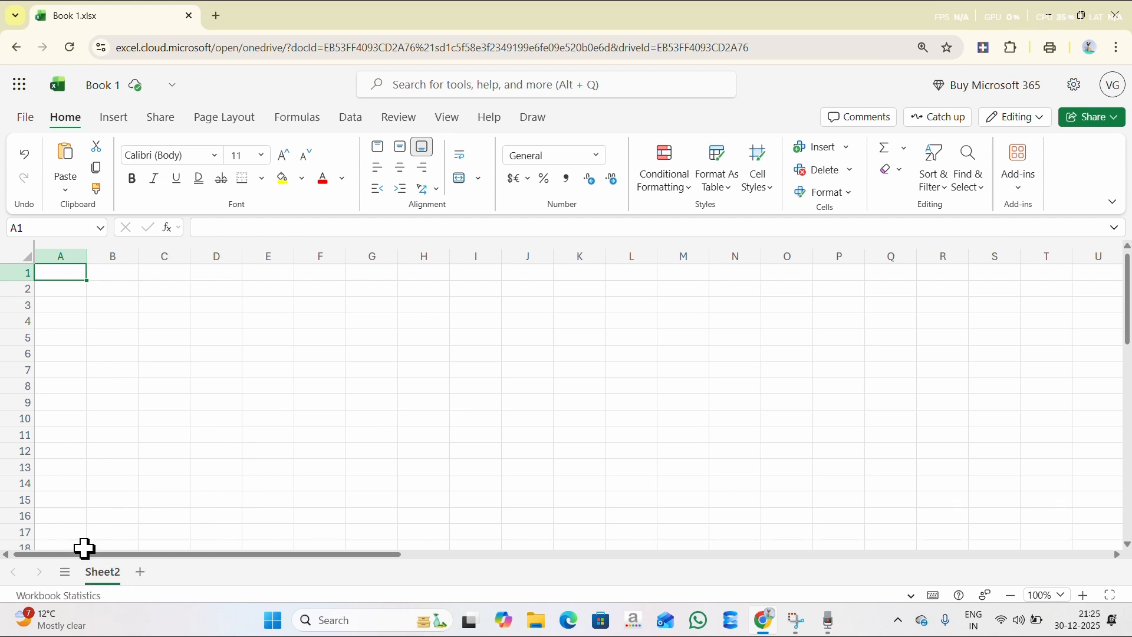
Step: Unhide Sheet1 from the list of hidden sheets
right_click(107, 573)
click(168, 295)
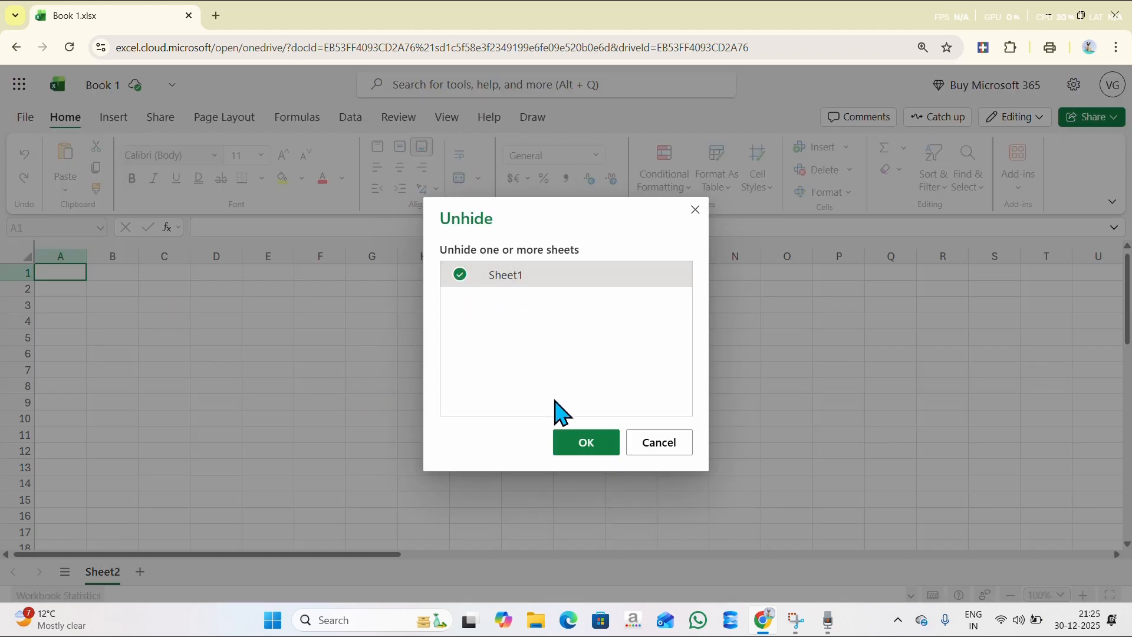
click(521, 283)
click(592, 452)
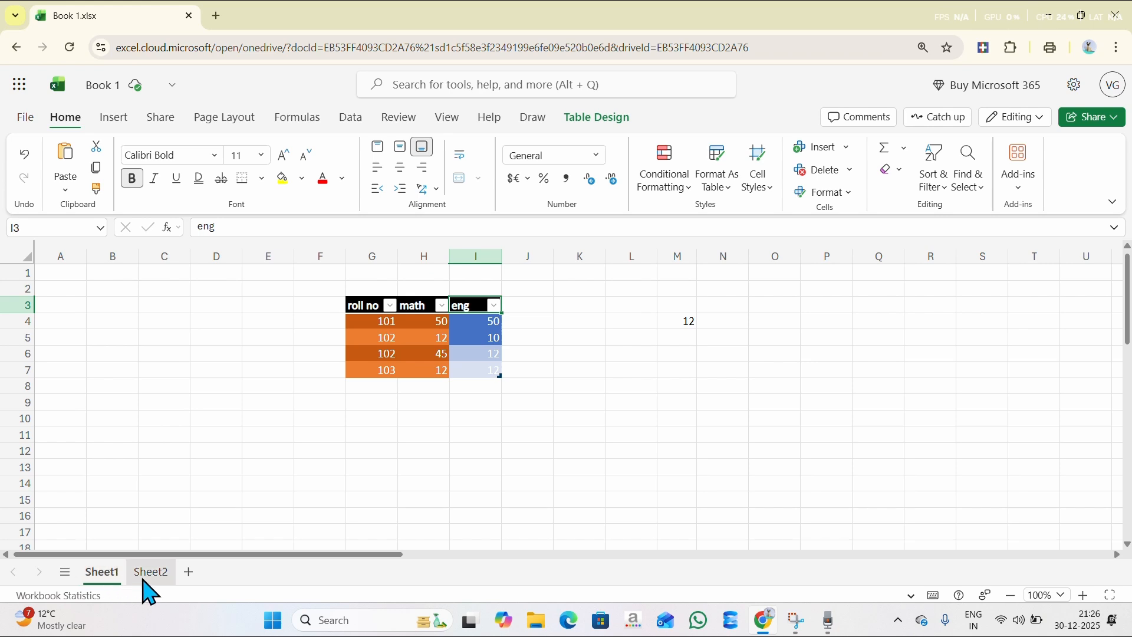
Step: Add two more new sheets between Sheet1 and Sheet2 and hide Sheet1
click(190, 573)
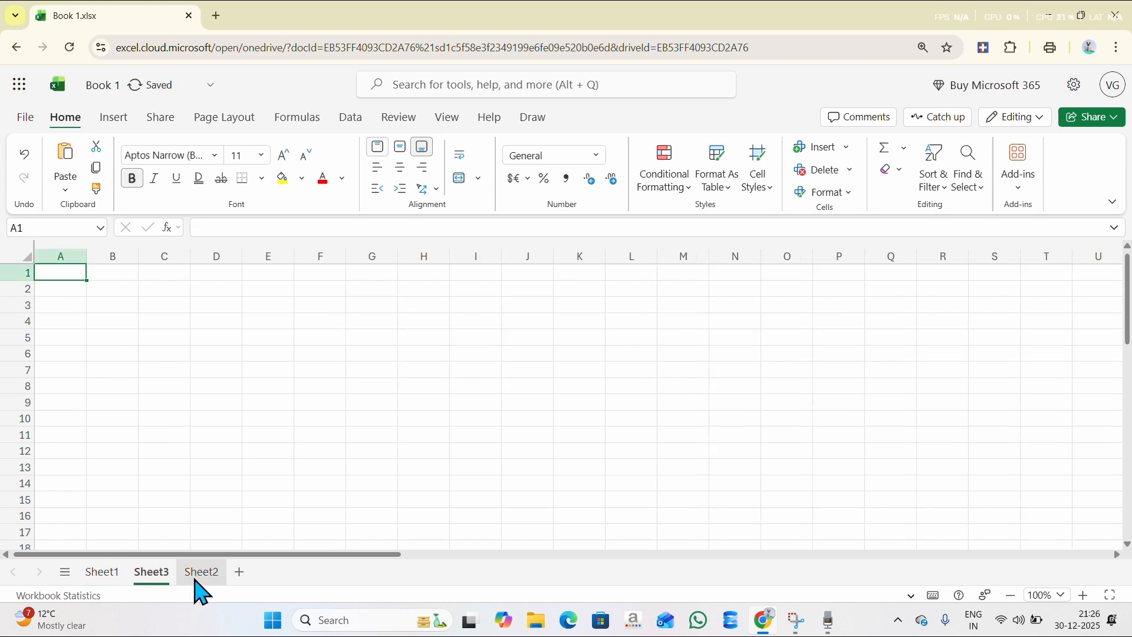
click(239, 575)
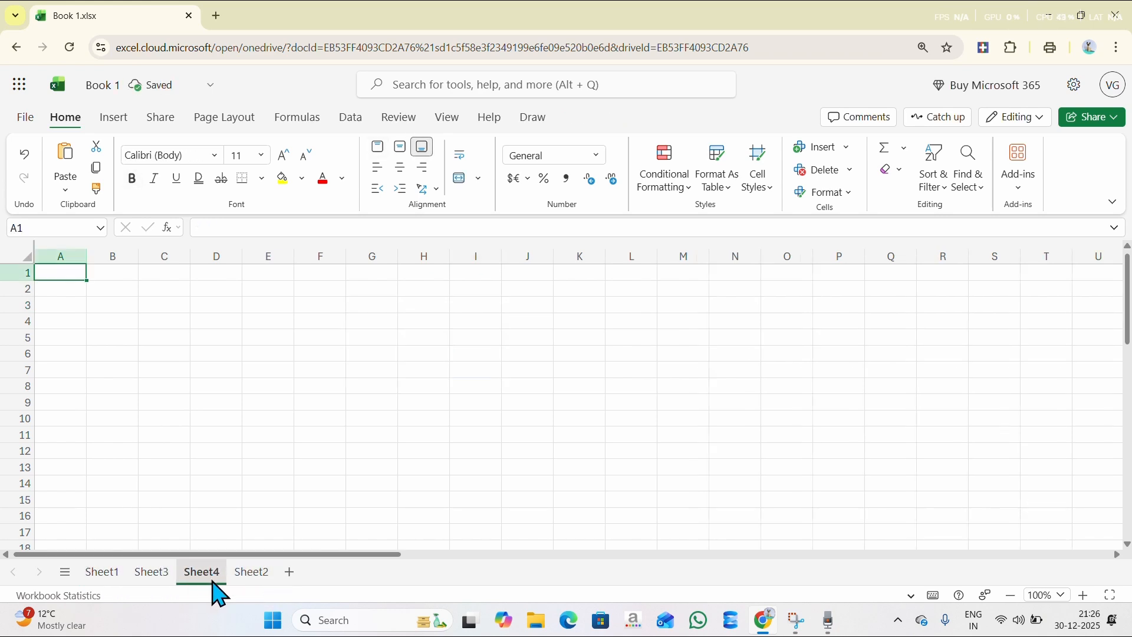
right_click(113, 584)
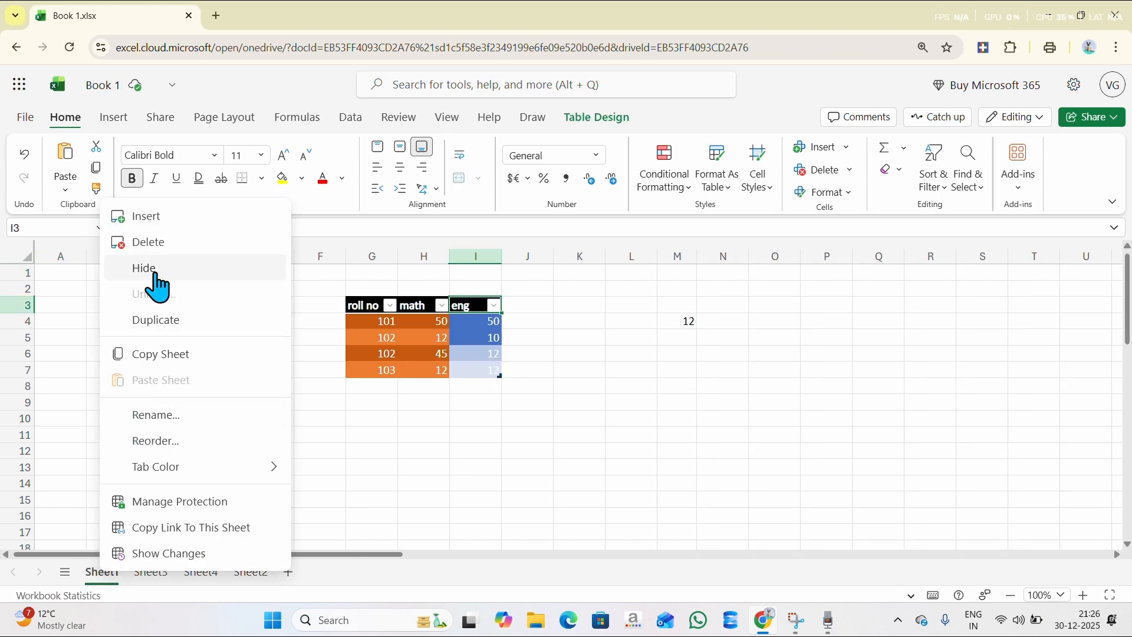
click(149, 269)
Step: Hide Sheet4 and Sheet3 one after the other, leaving Sheet2 as the only visible sheet
click(155, 582)
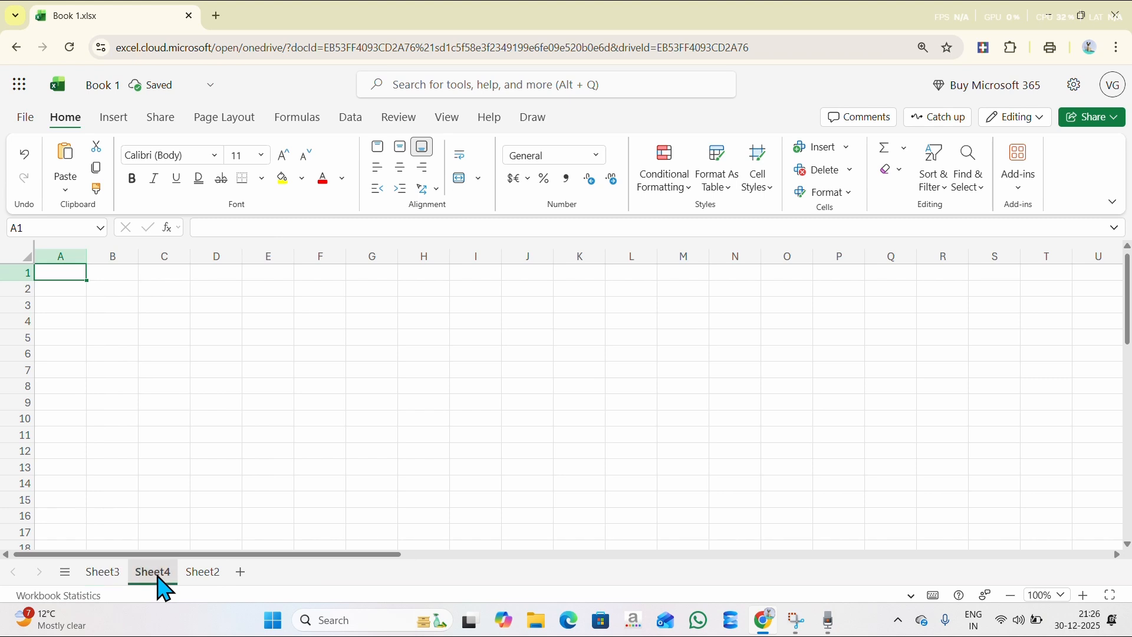
click(843, 194)
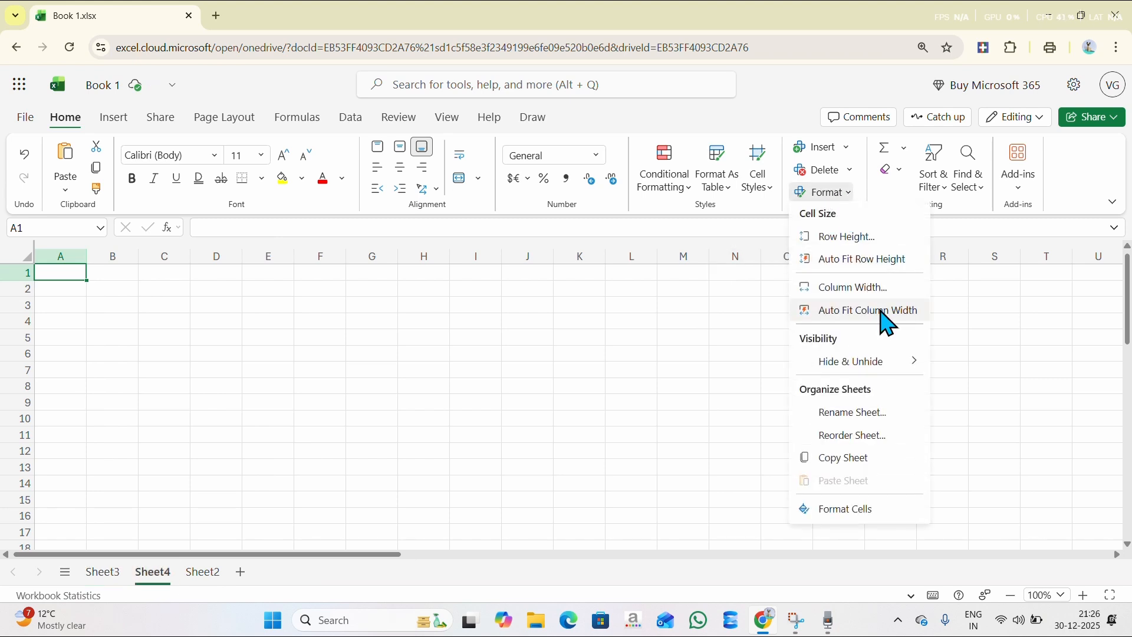
mouse_move(900, 362)
click(967, 411)
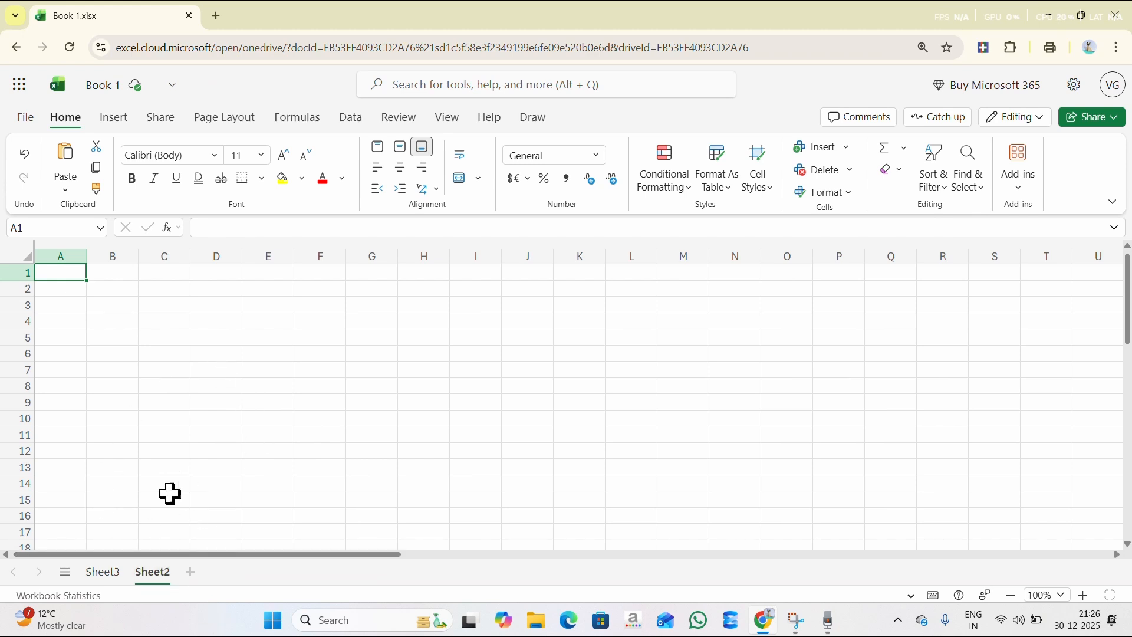
right_click(110, 575)
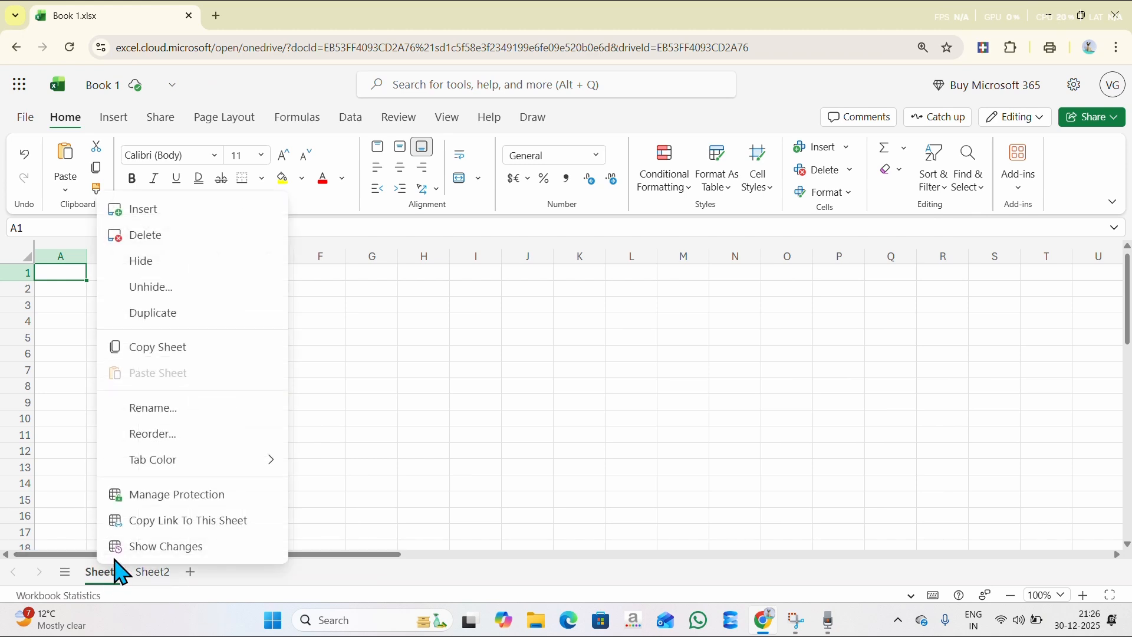
click(187, 265)
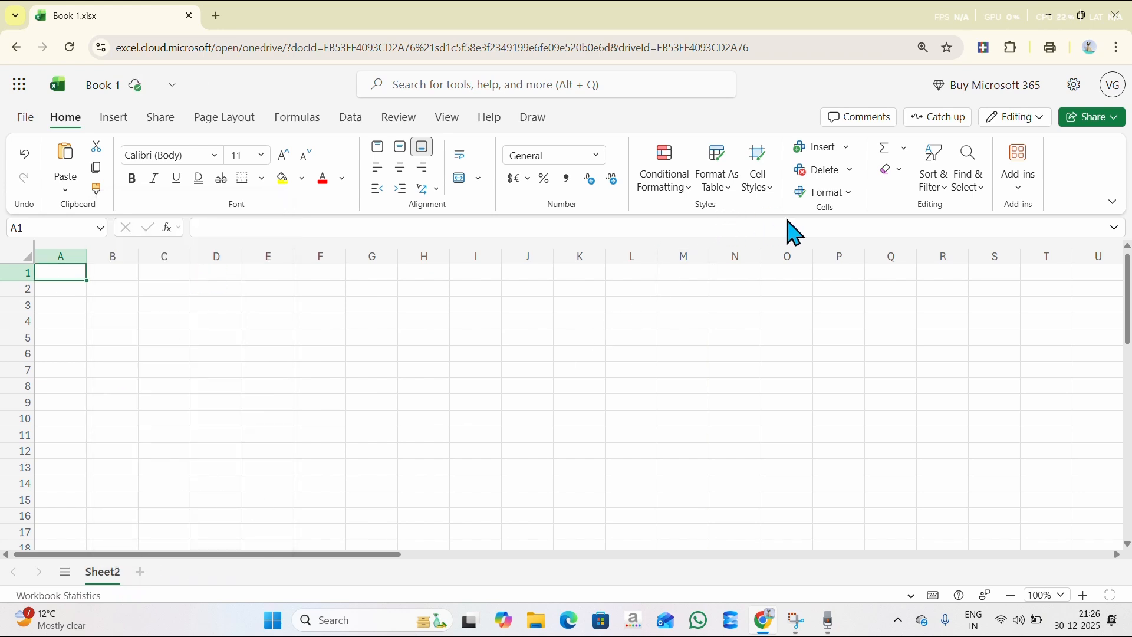
click(847, 195)
mouse_move(884, 369)
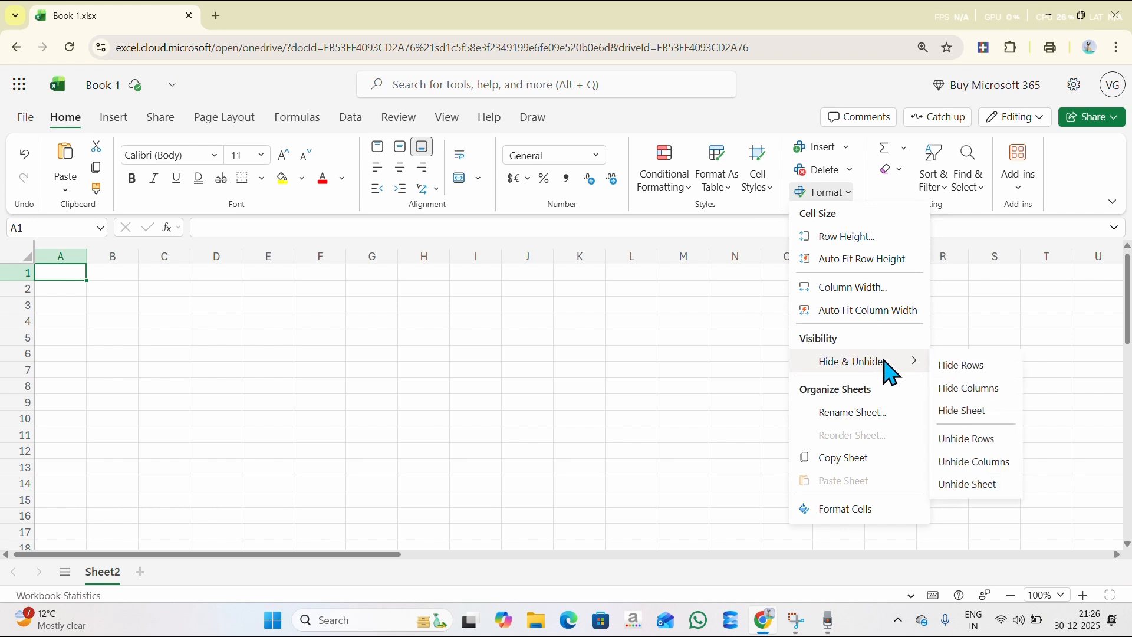
click(998, 490)
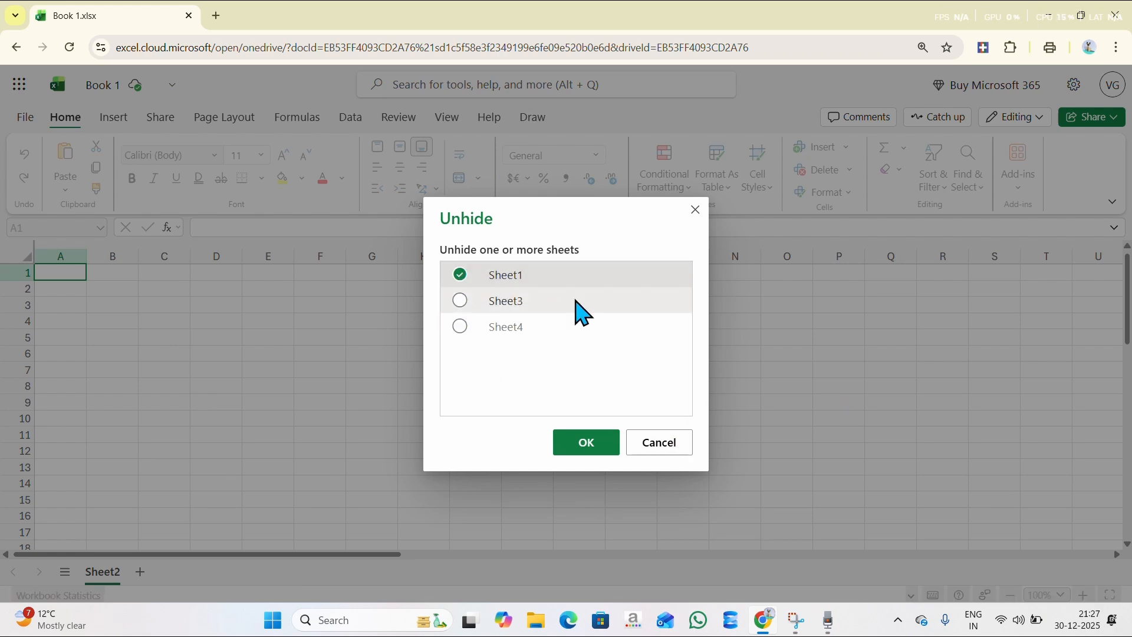
click(458, 304)
click(460, 327)
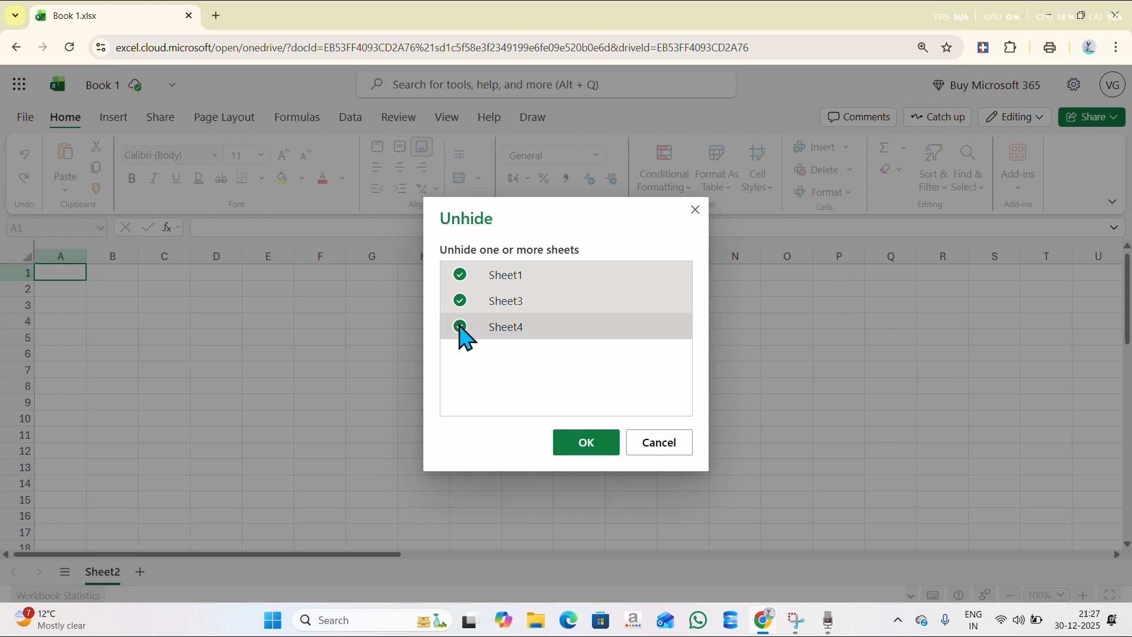
click(460, 275)
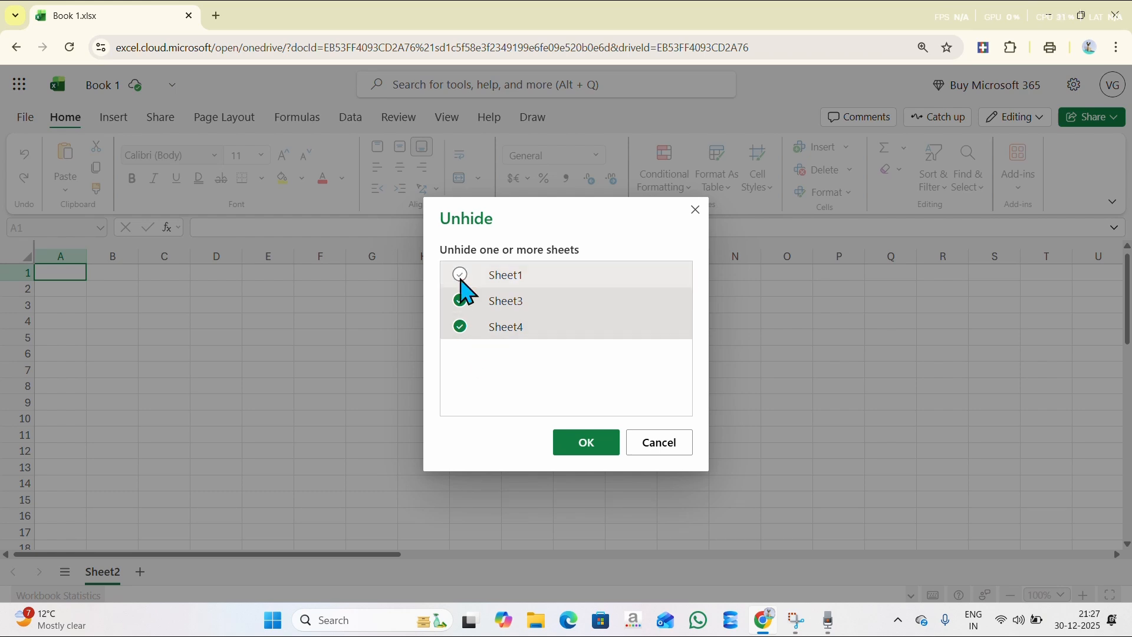
click(461, 276)
click(648, 454)
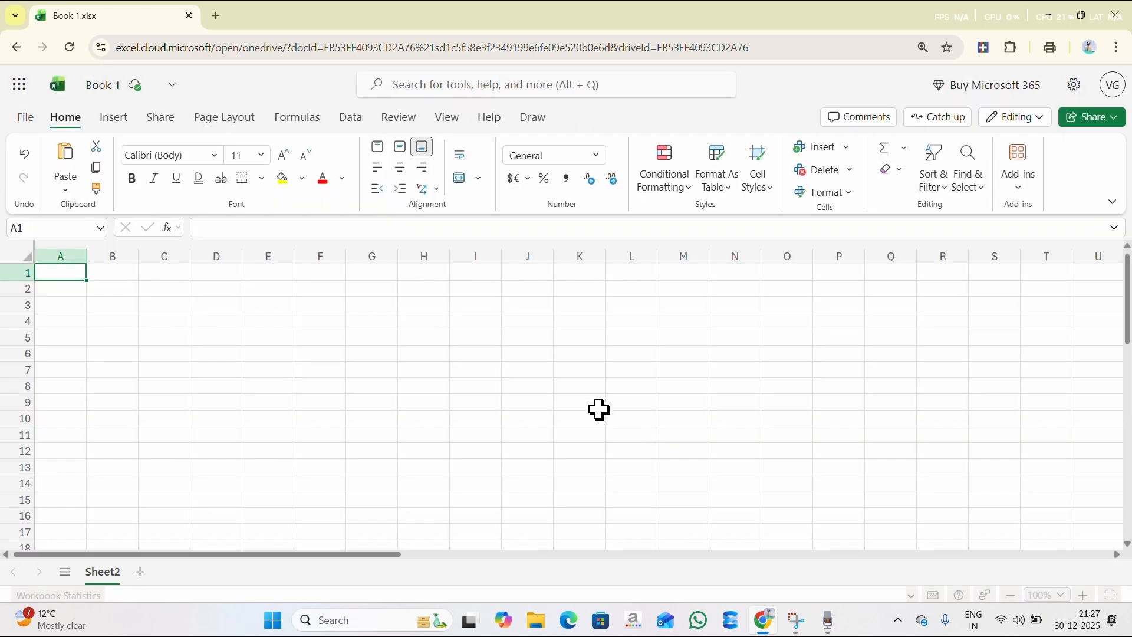
Step: Unhide Sheet1, Sheet3 and Sheet4 together in one go
right_click(102, 575)
click(142, 293)
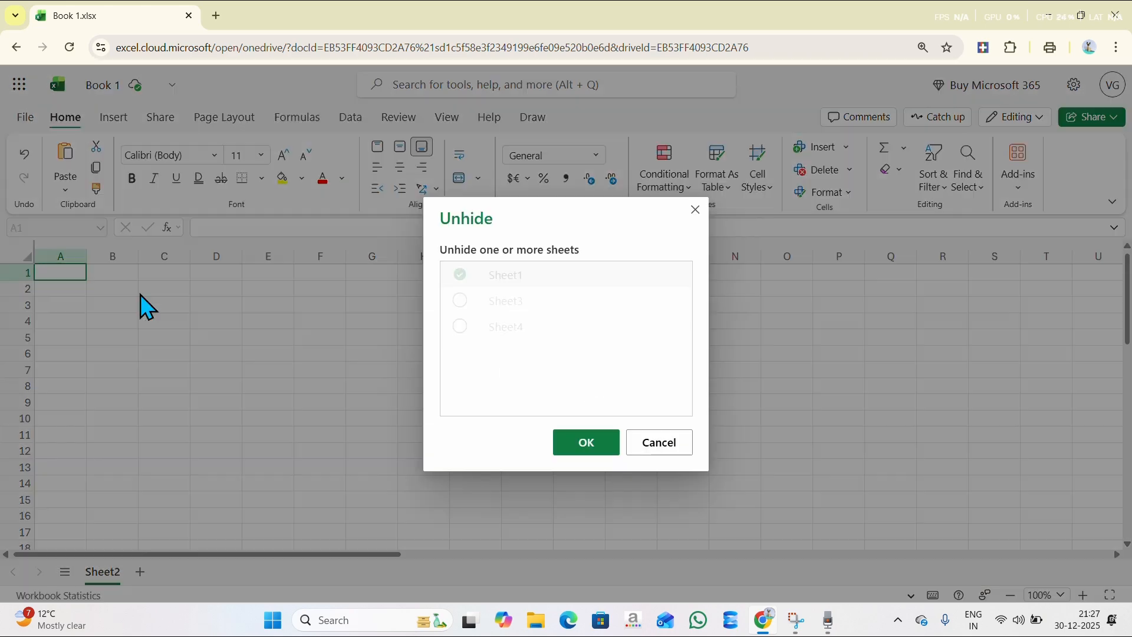
drag(574, 216, 591, 151)
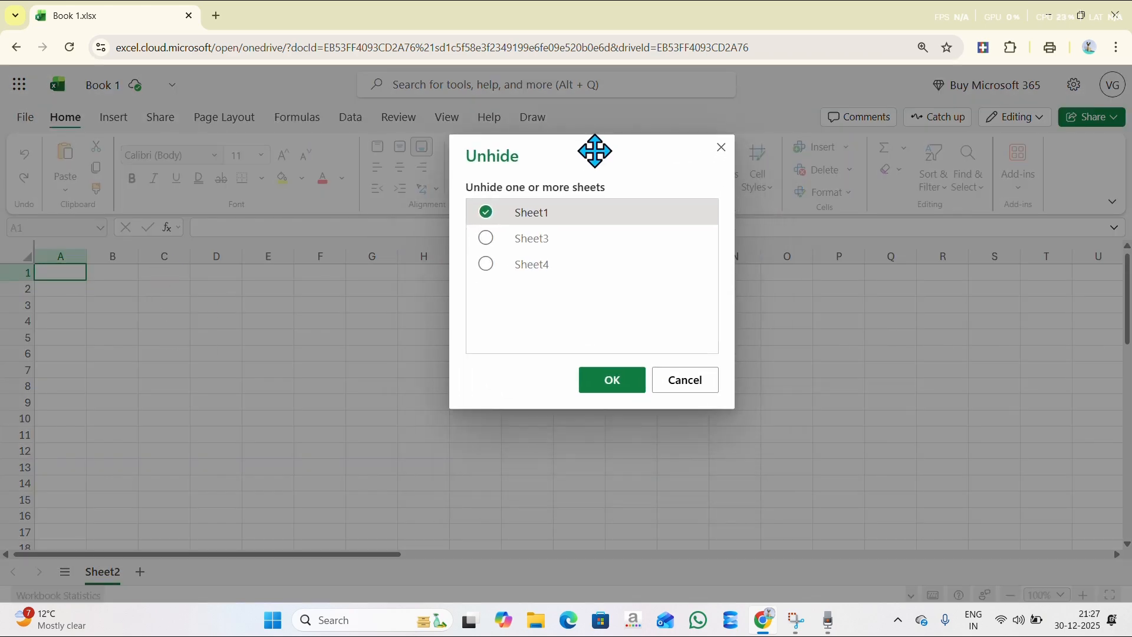
click(489, 240)
click(488, 268)
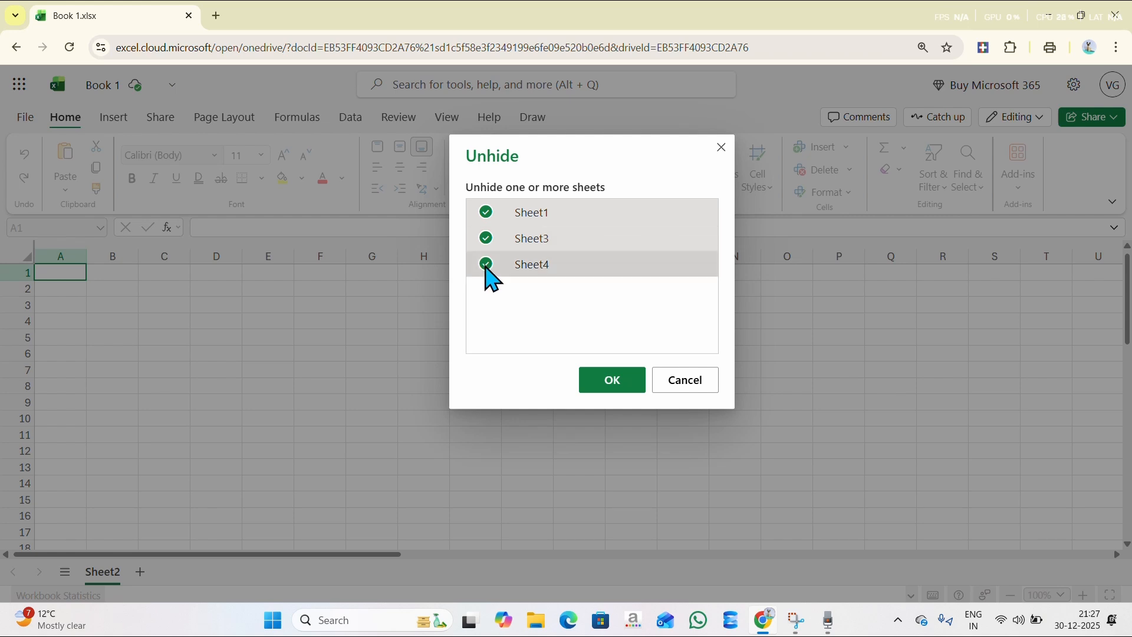
click(628, 383)
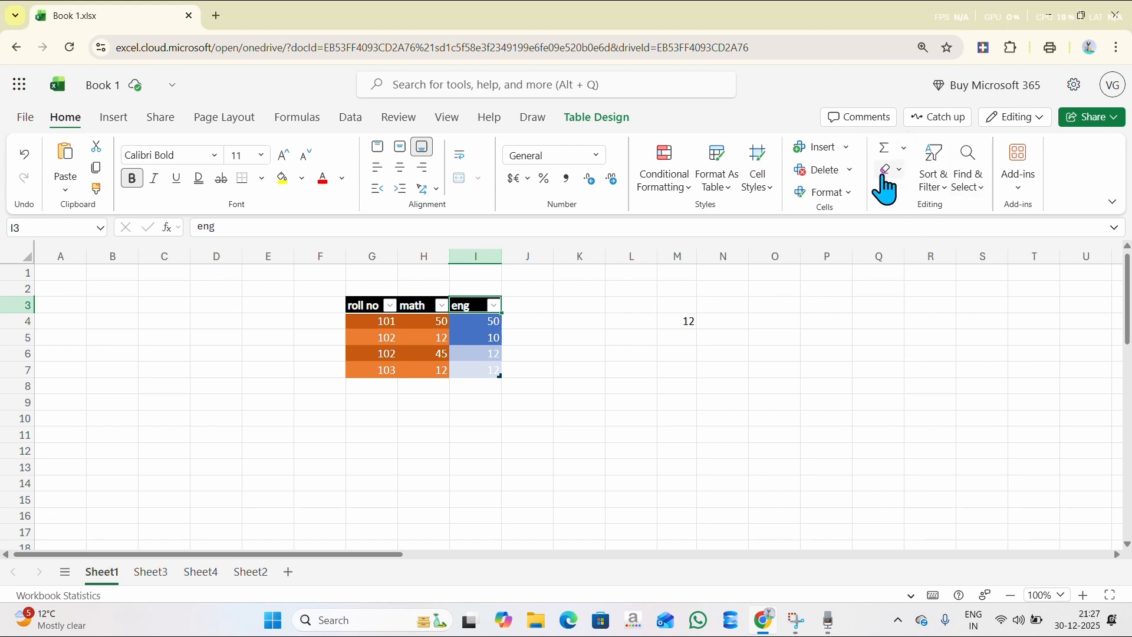
click(904, 148)
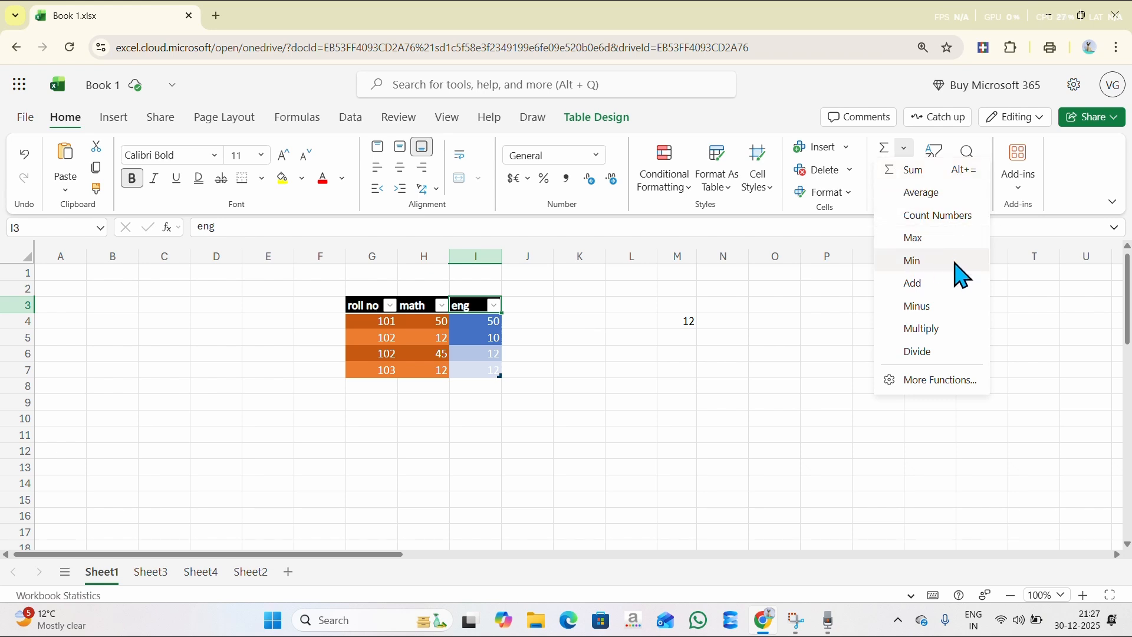
click(871, 334)
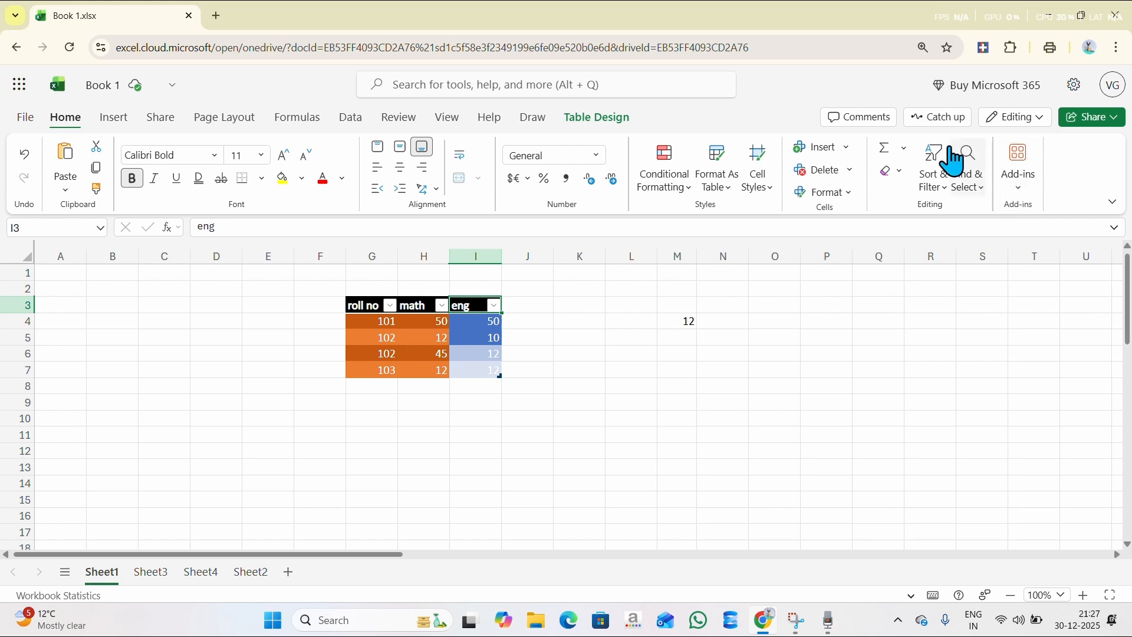